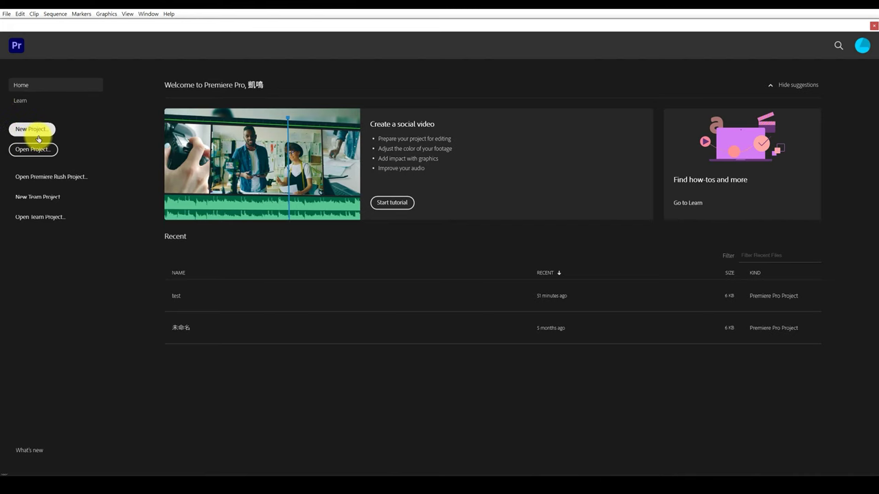
# - Create a new project from the Home screen and enter the name 01Basic
pyautogui.click(38, 137)
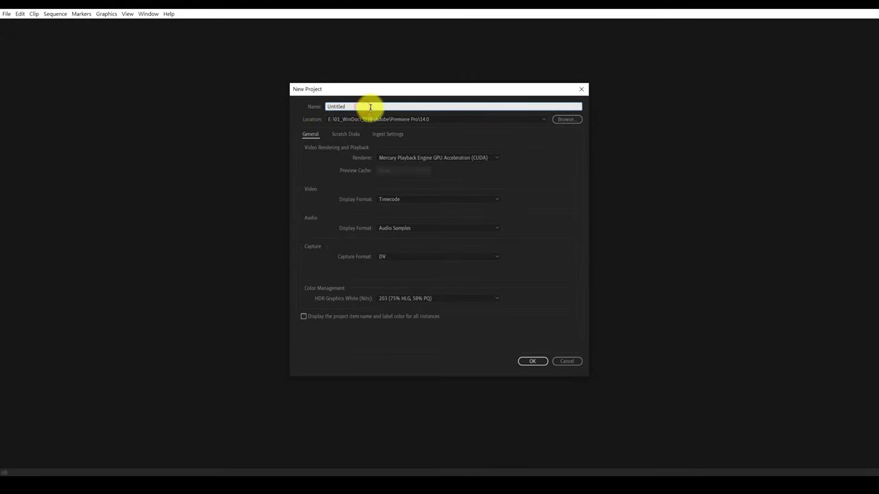
pyautogui.write('01Basic')
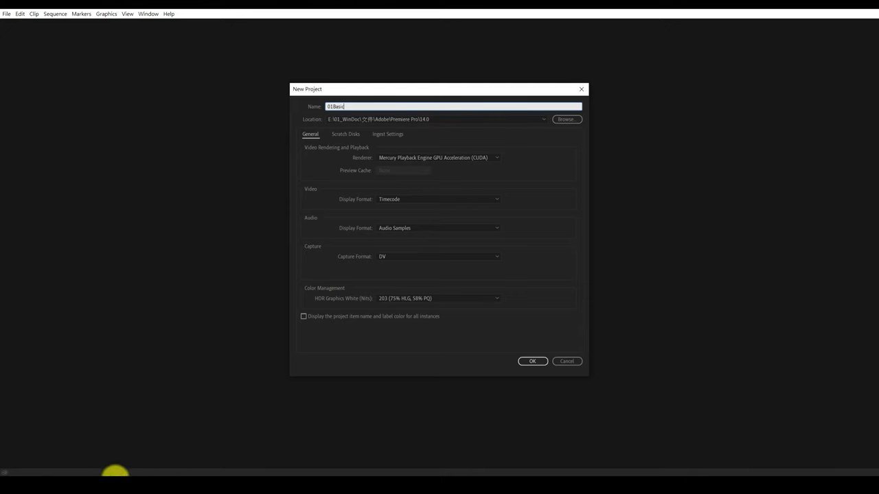
pyautogui.click(115, 473)
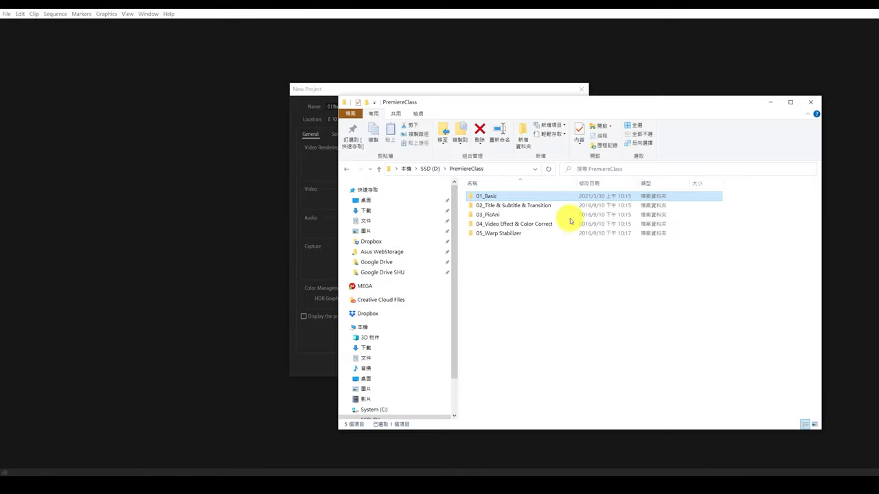
pyautogui.moveTo(628, 100); pyautogui.dragTo(559, 104)
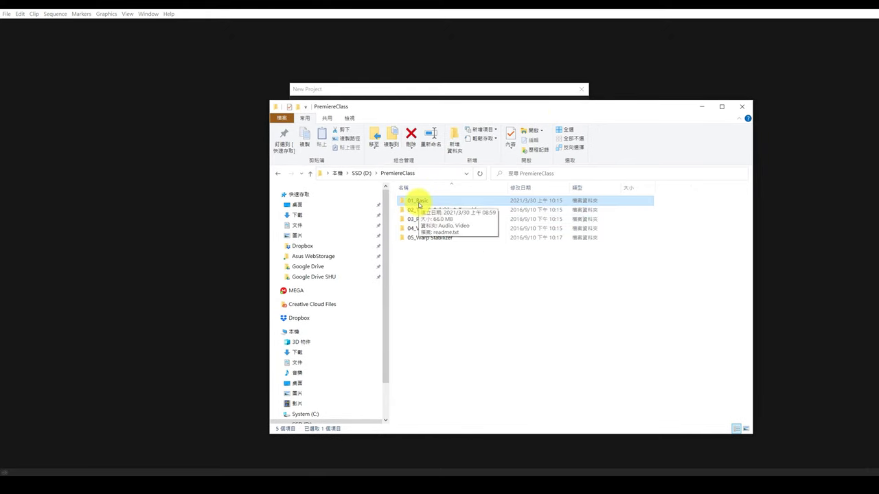
pyautogui.doubleClick(419, 202)
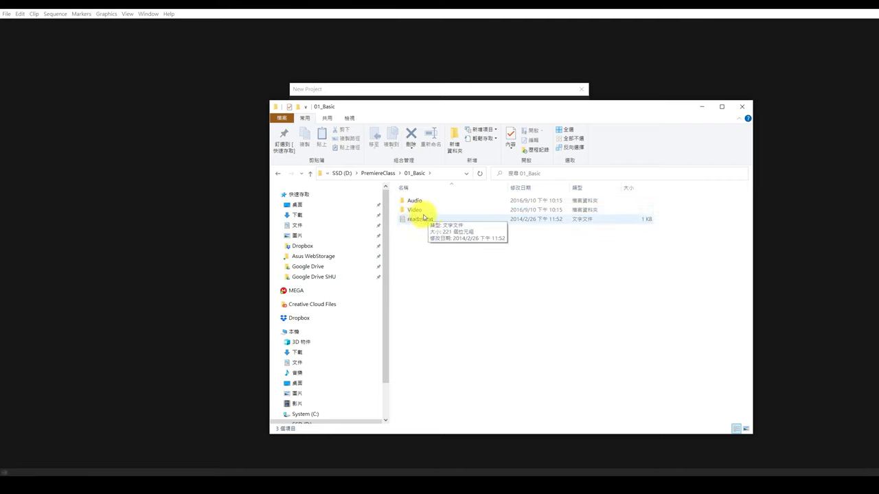
pyautogui.click(378, 173)
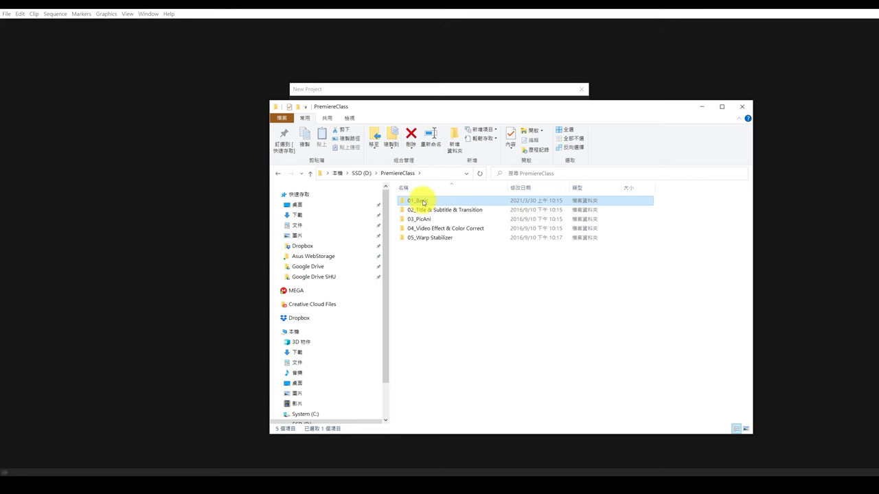
pyautogui.click(704, 108)
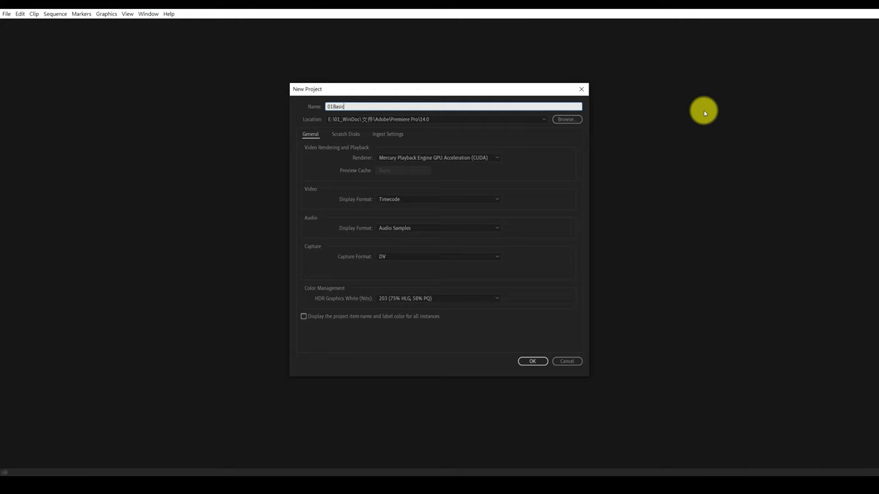
pyautogui.write('01Basic')
# - Set the project location to the folder D:\PremiereClass\01_Basic
pyautogui.click(558, 121)
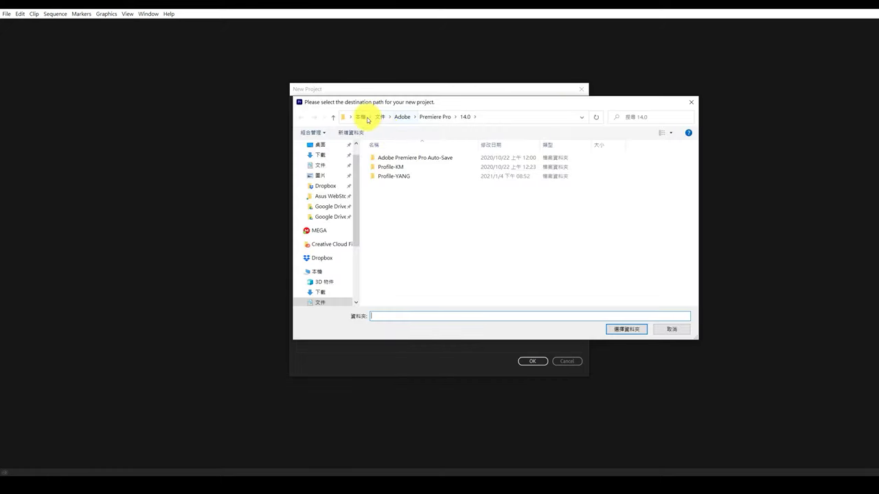
pyautogui.click(360, 271)
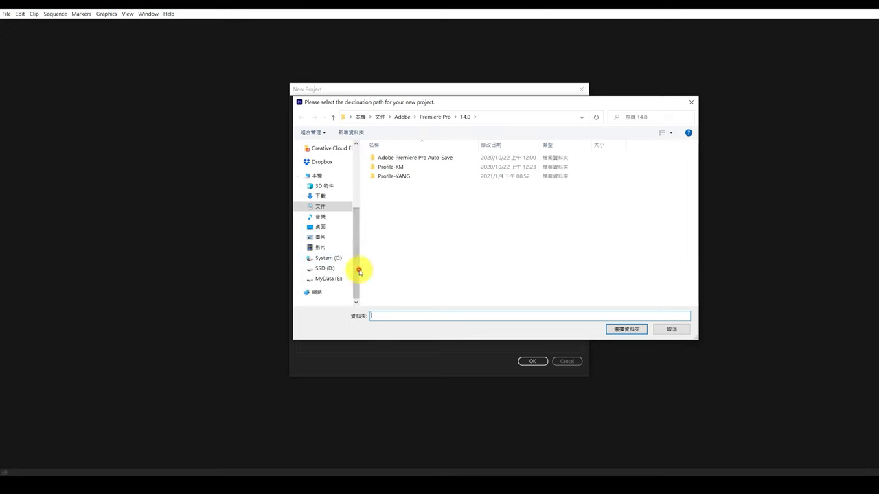
pyautogui.click(327, 268)
pyautogui.doubleClick(395, 167)
pyautogui.doubleClick(392, 158)
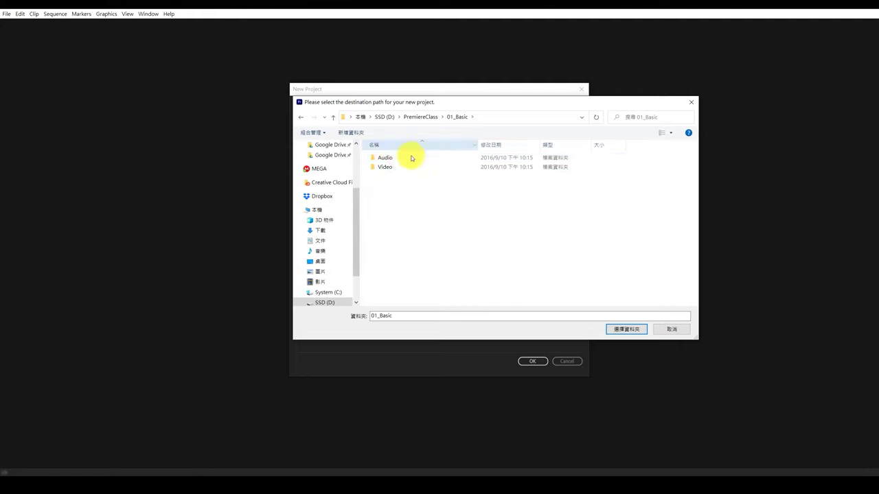
pyautogui.click(620, 330)
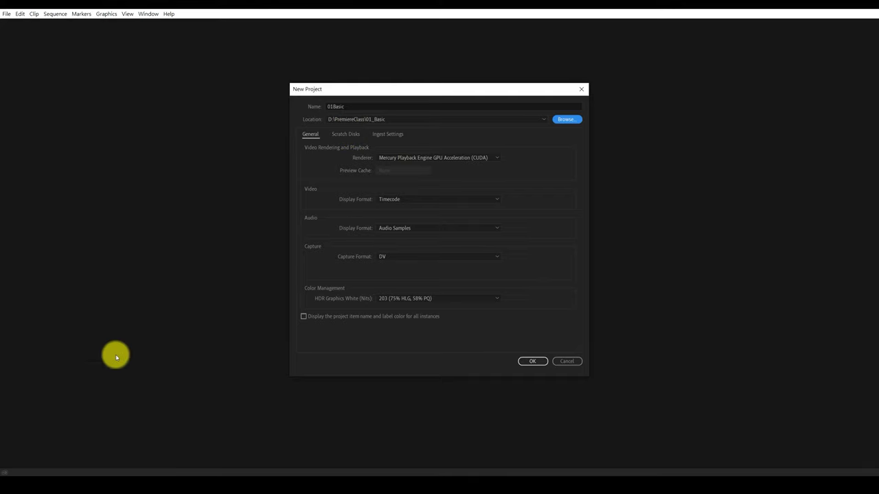
pyautogui.click(122, 474)
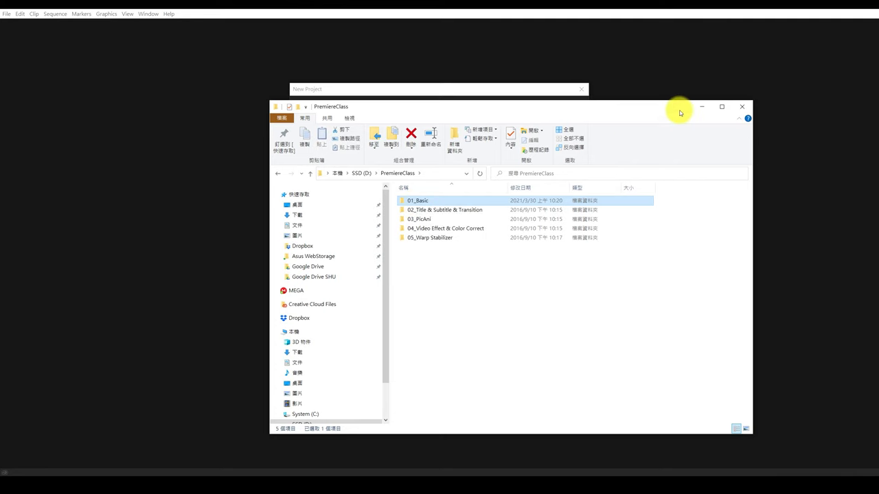
pyautogui.click(701, 107)
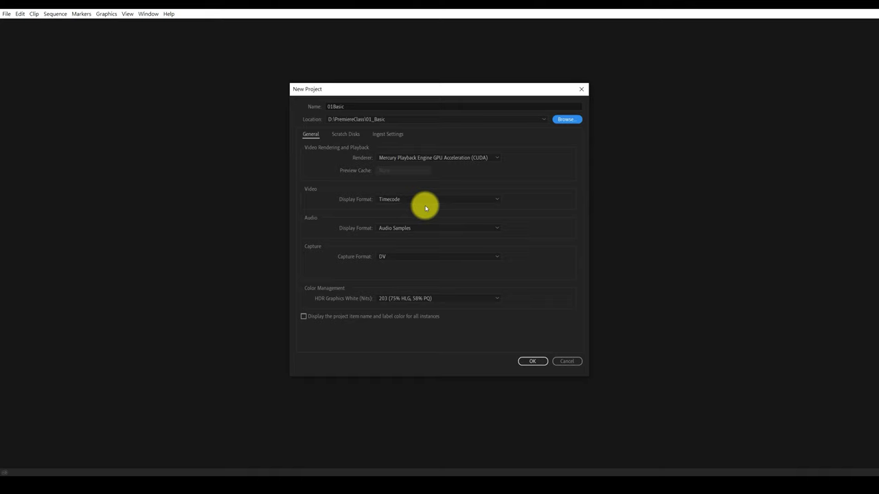
# - Check the display and capture formats, keeping Timecode, Audio Samples and DV
pyautogui.click(426, 200)
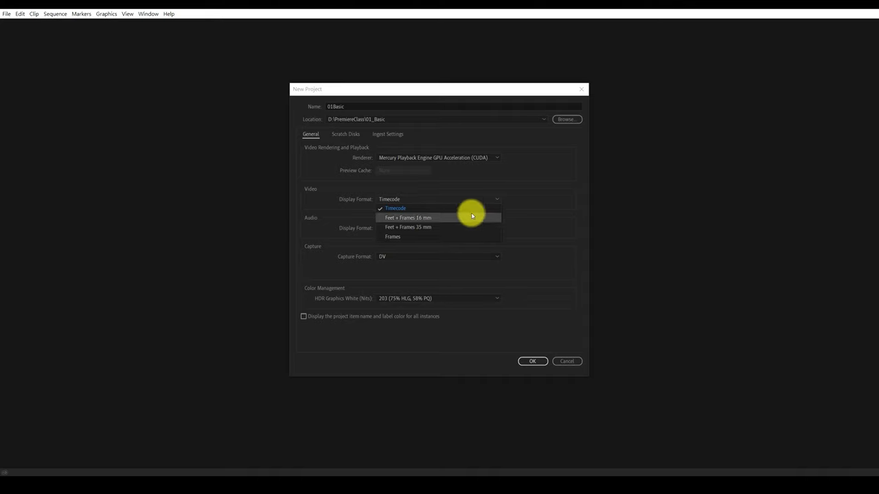
pyautogui.click(565, 202)
pyautogui.click(411, 228)
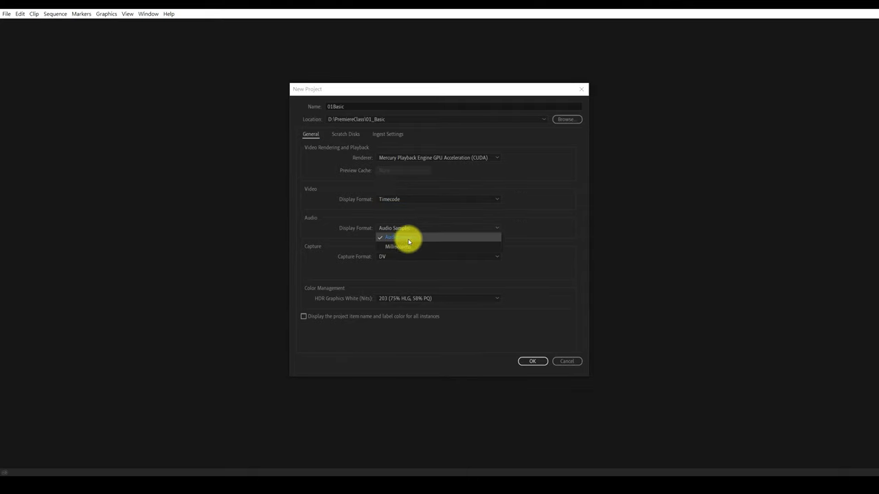
pyautogui.click(536, 226)
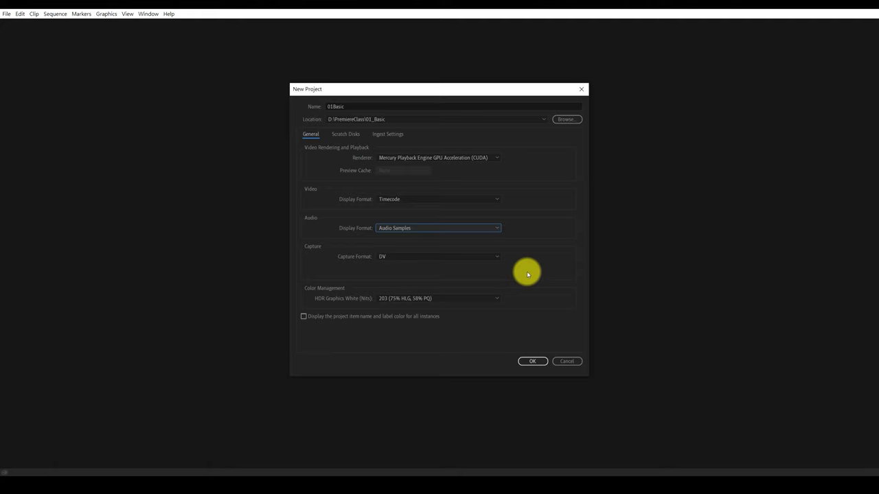
pyautogui.click(424, 257)
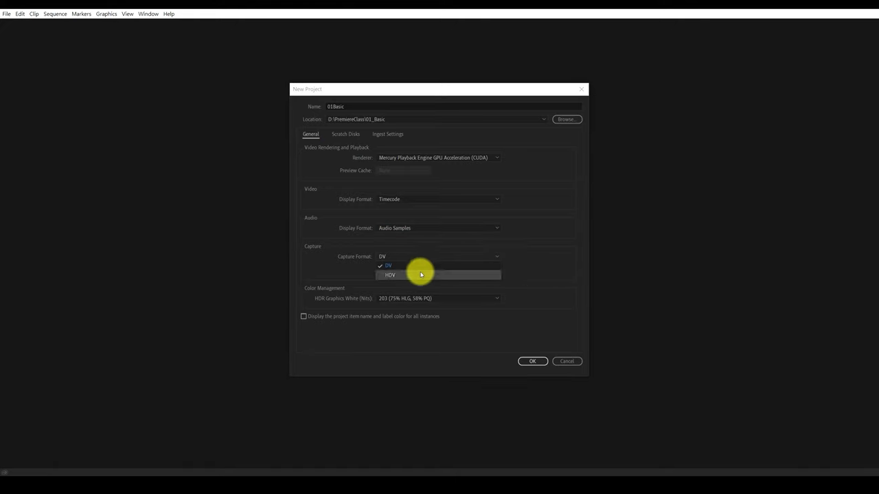
pyautogui.click(543, 257)
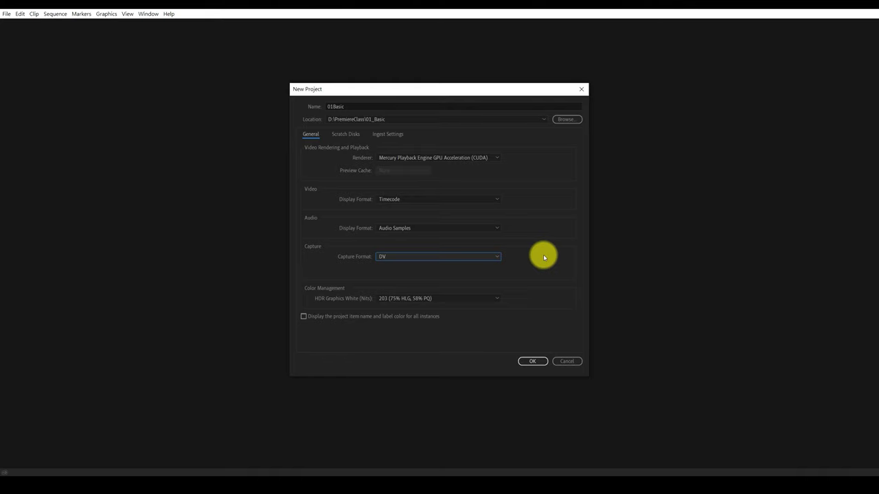
# - Review the Scratch Disks and Ingest Settings, then create the project with default settings
pyautogui.click(346, 134)
pyautogui.click(383, 135)
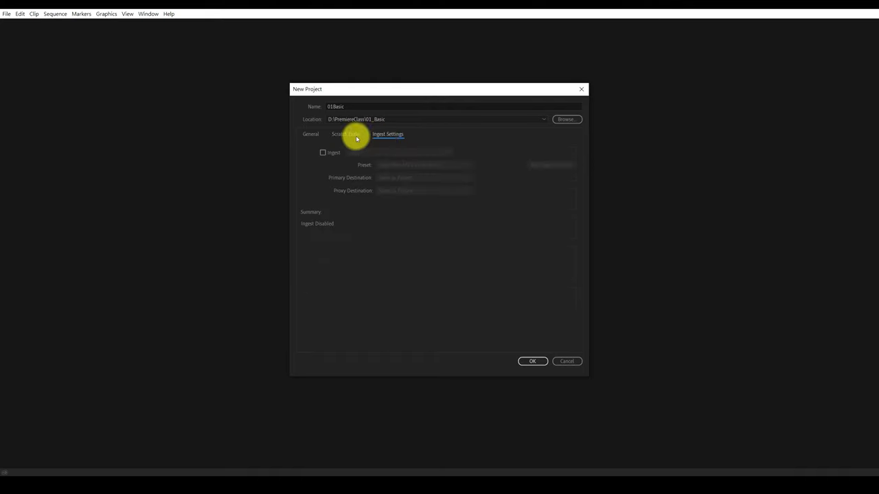
pyautogui.click(306, 136)
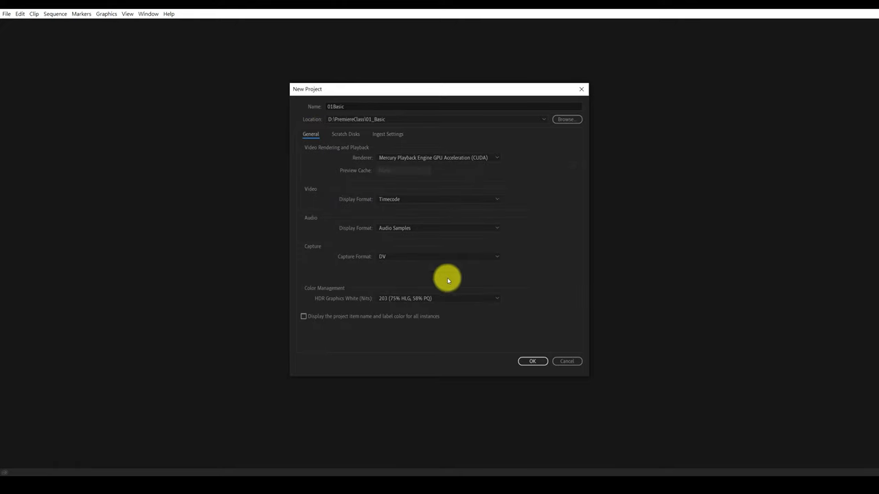
pyautogui.click(533, 361)
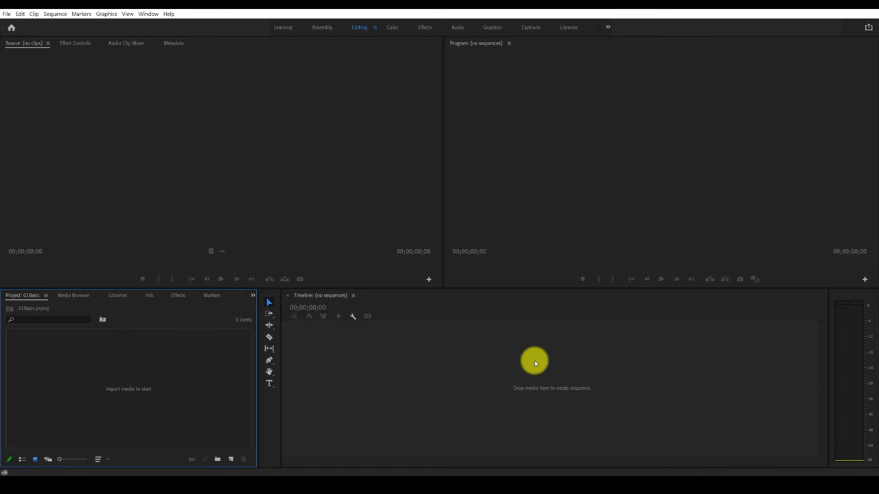
# - Switch the layout to the Learning workspace
pyautogui.click(148, 15)
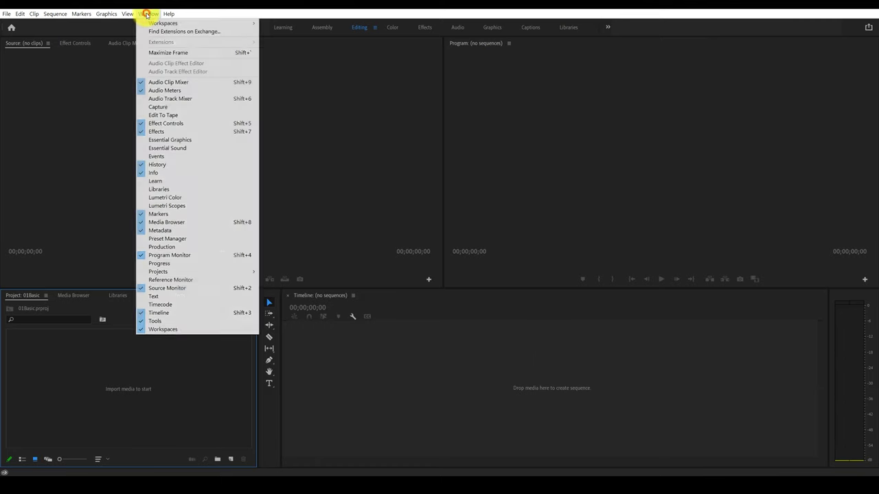
pyautogui.moveTo(171, 22)
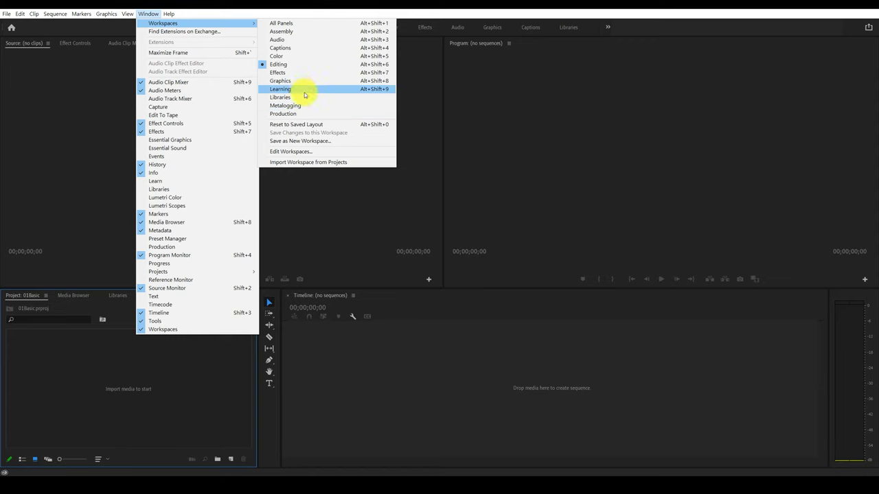
pyautogui.click(304, 89)
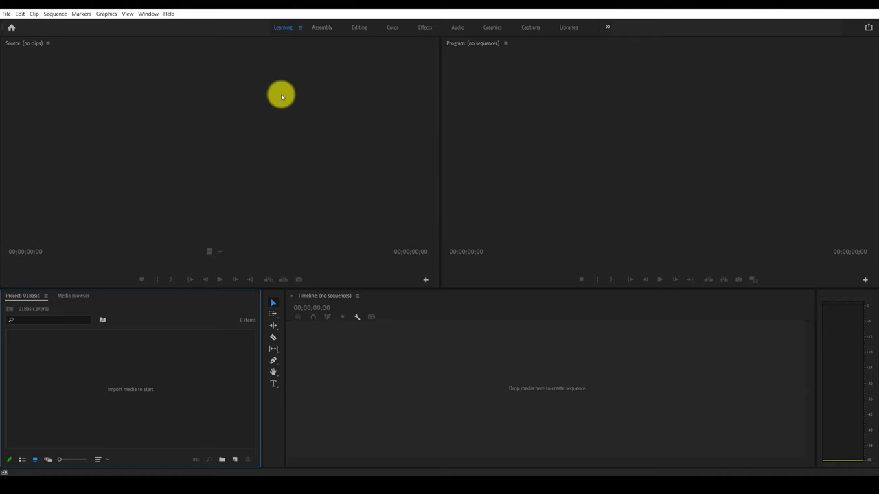
# - Switch back to the Editing workspace, then move on to the Effects workspace
pyautogui.click(147, 13)
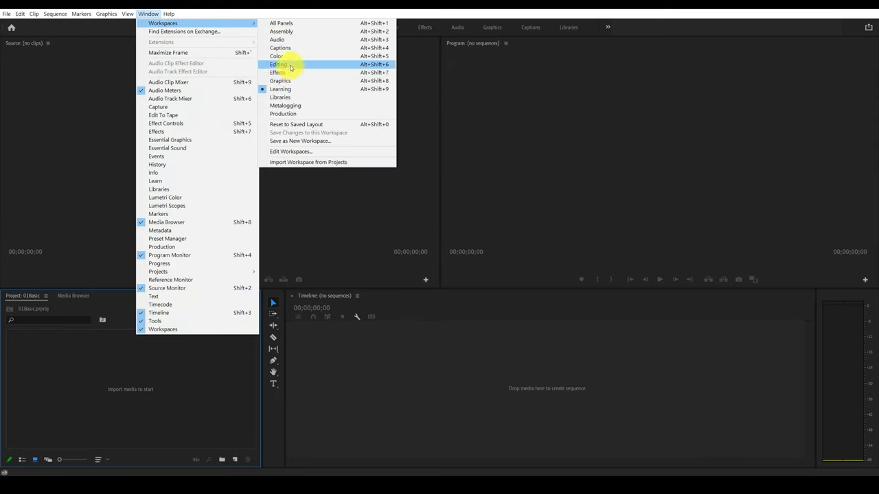
pyautogui.click(290, 67)
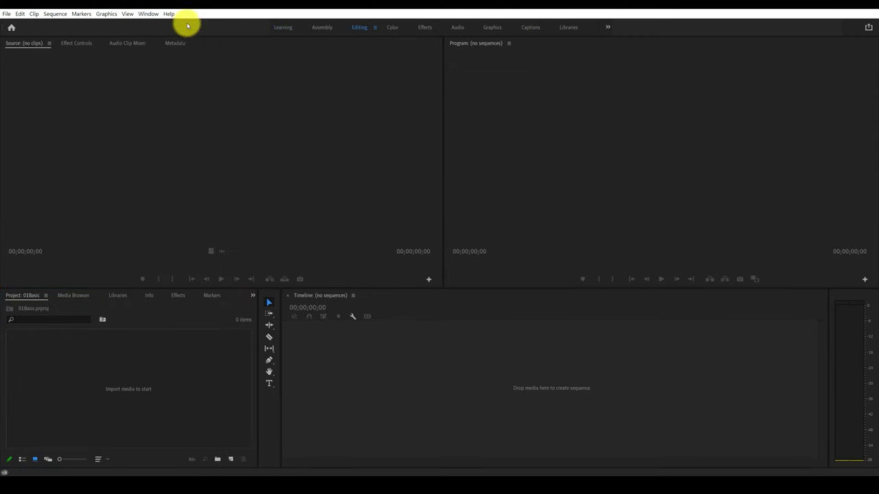
pyautogui.click(149, 13)
pyautogui.moveTo(165, 23)
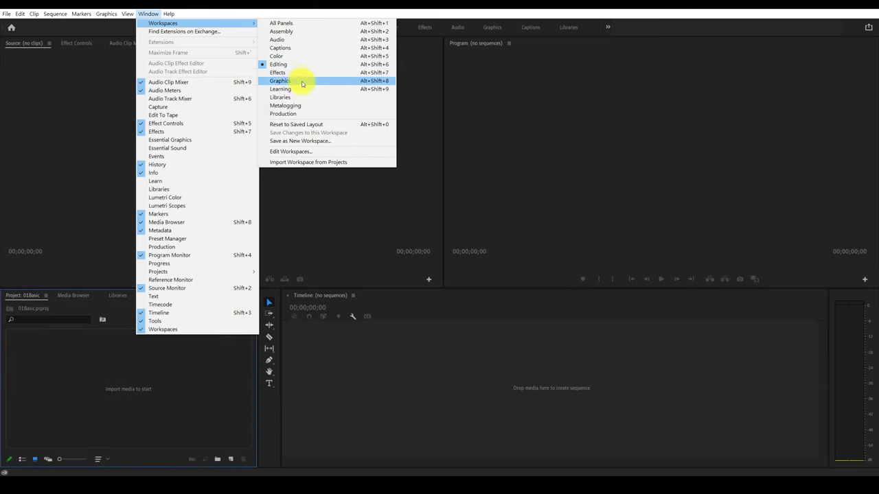
pyautogui.click(302, 66)
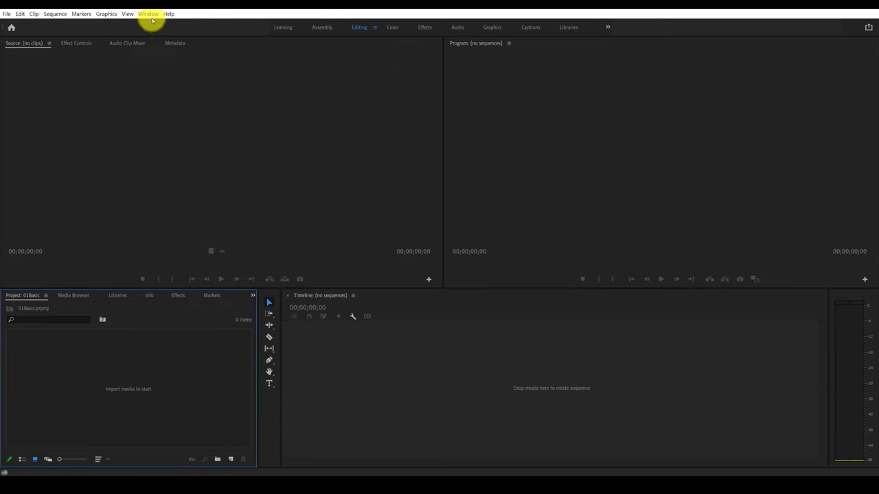
pyautogui.click(149, 14)
pyautogui.moveTo(165, 23)
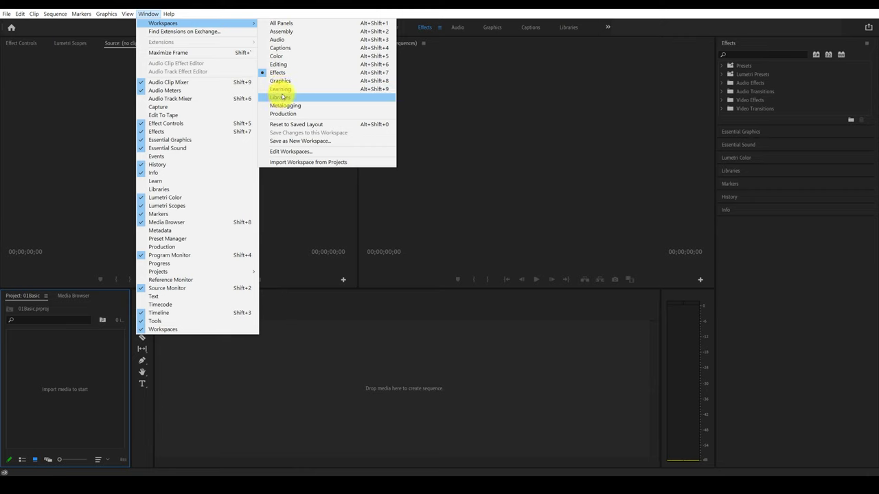
# - Rearrange panels: Effect Controls beside Program, Source with the timeline, Lumetri Scopes below
pyautogui.click(89, 99)
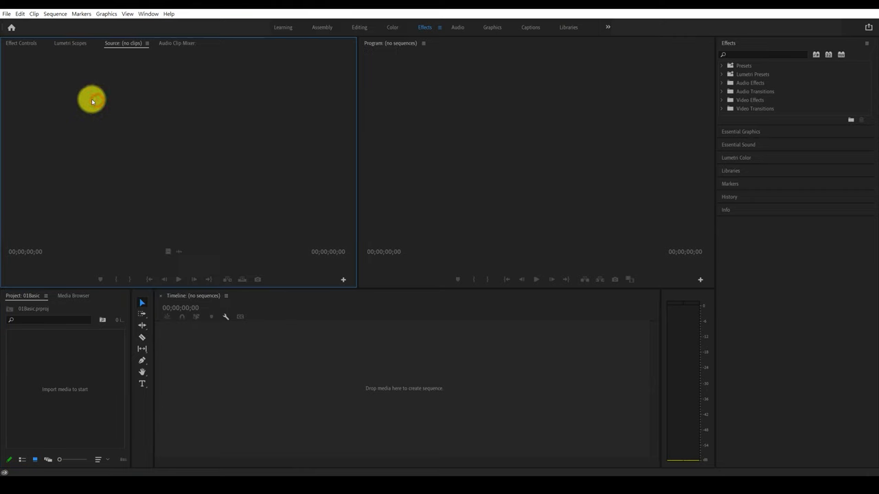
pyautogui.click(19, 42)
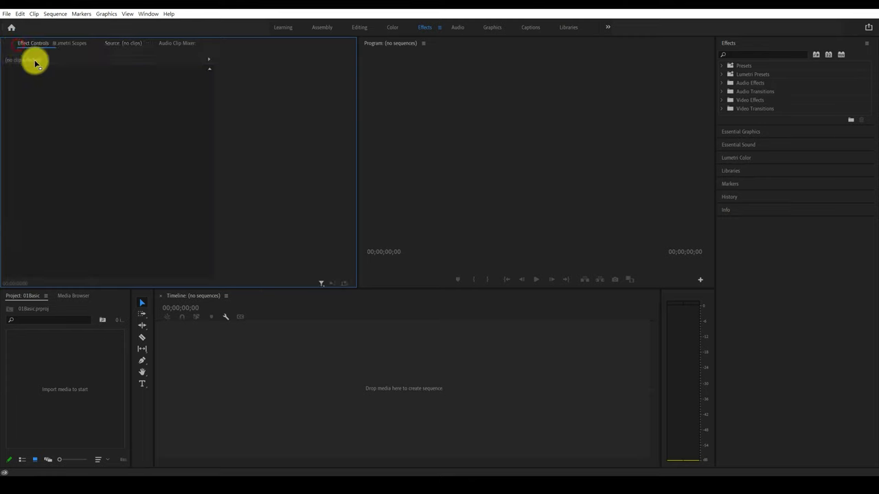
pyautogui.moveTo(168, 150); pyautogui.dragTo(540, 185)
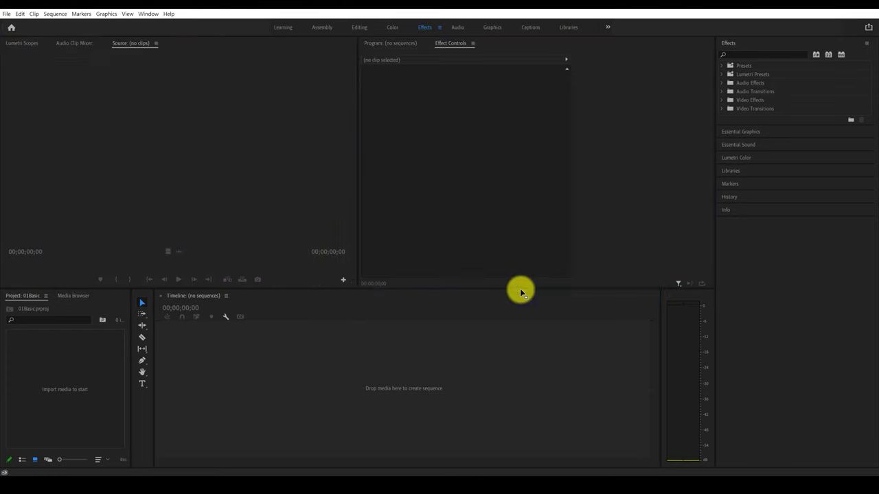
pyautogui.moveTo(73, 39); pyautogui.dragTo(520, 304)
pyautogui.moveTo(27, 43); pyautogui.dragTo(308, 298)
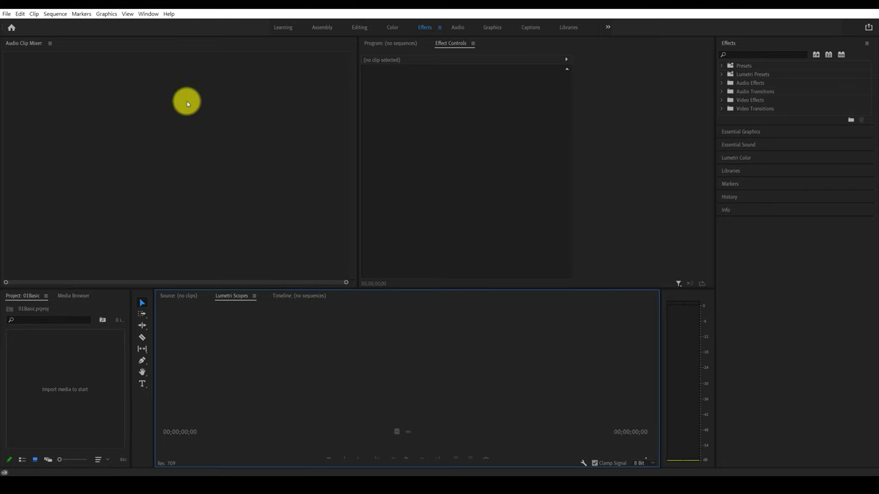
# - Reset the Effects workspace to its saved layout
pyautogui.click(148, 14)
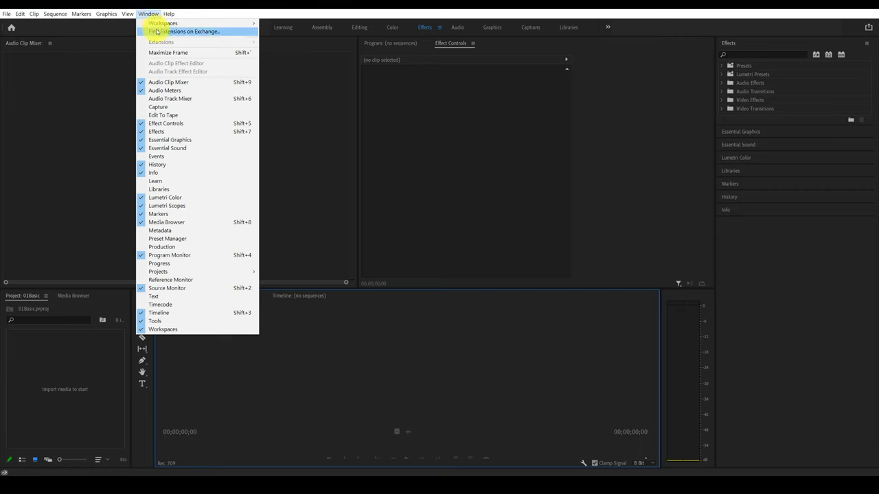
pyautogui.moveTo(158, 24)
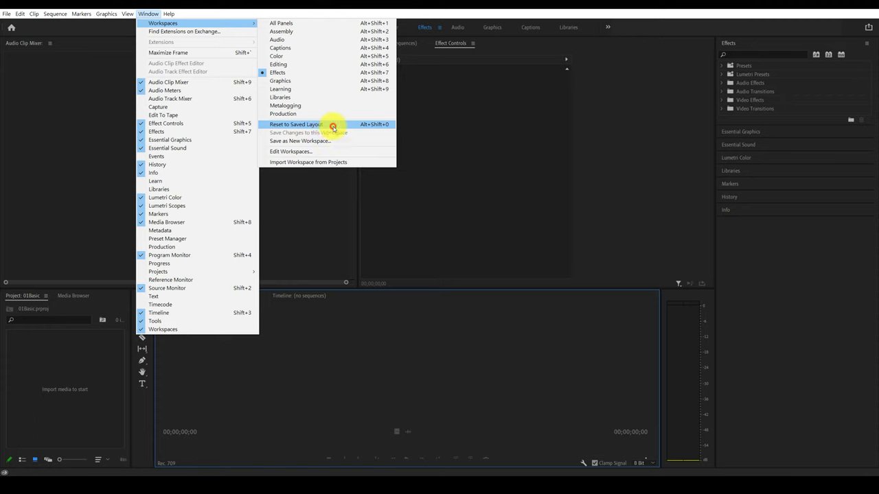
pyautogui.click(333, 127)
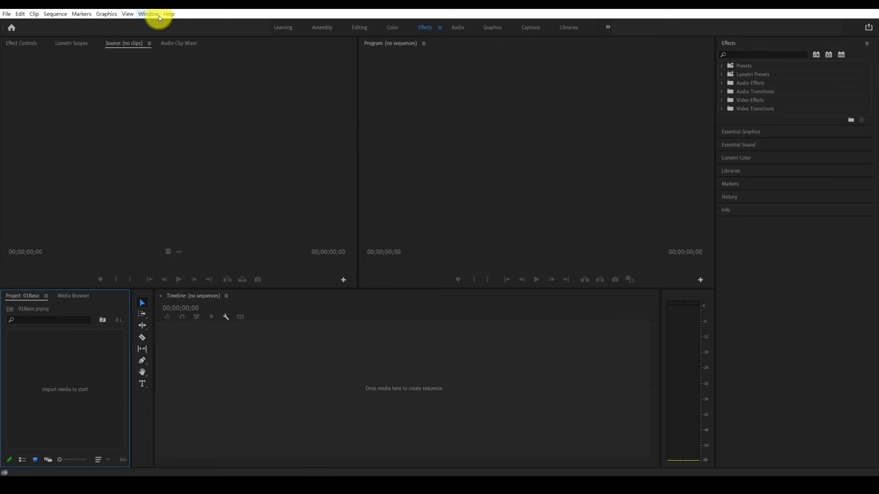
# - Browse the Workspaces menu without changes, then switch to the Editing workspace
pyautogui.click(158, 16)
pyautogui.moveTo(165, 23)
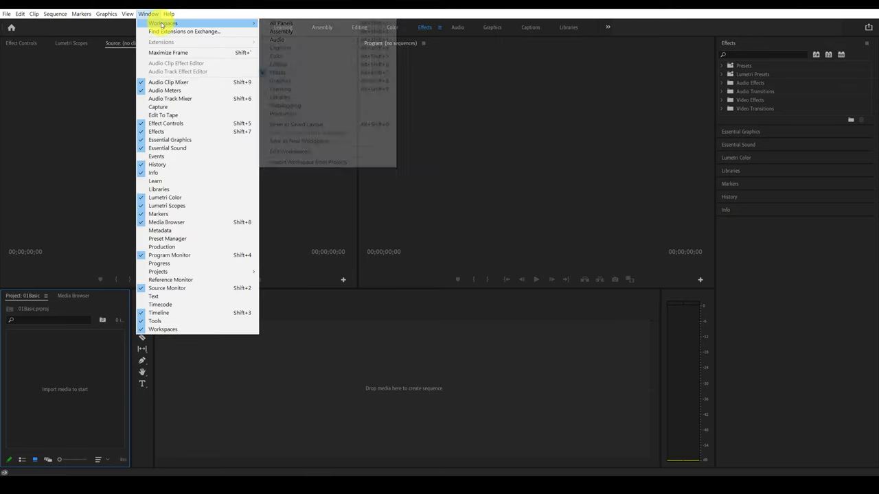
pyautogui.click(508, 197)
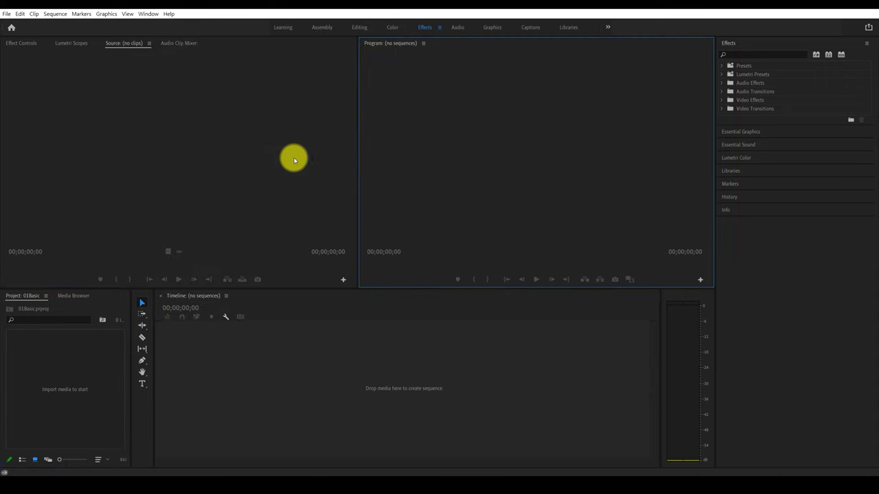
pyautogui.click(150, 14)
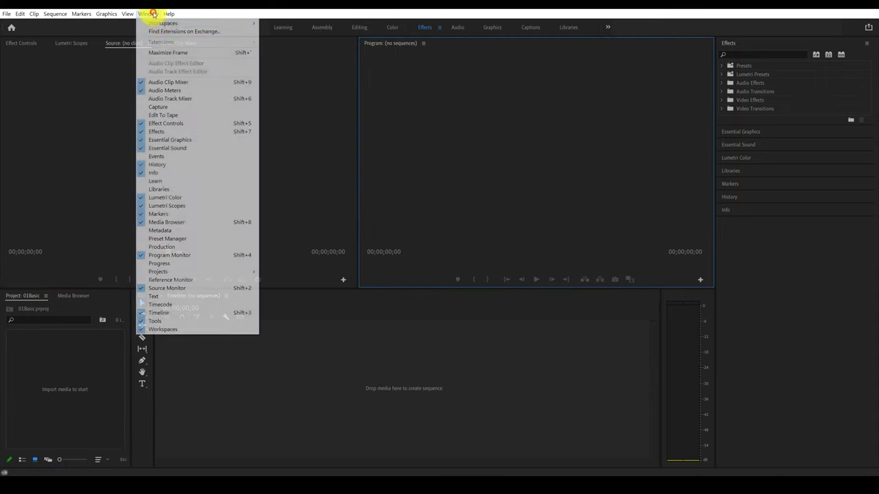
pyautogui.moveTo(163, 25)
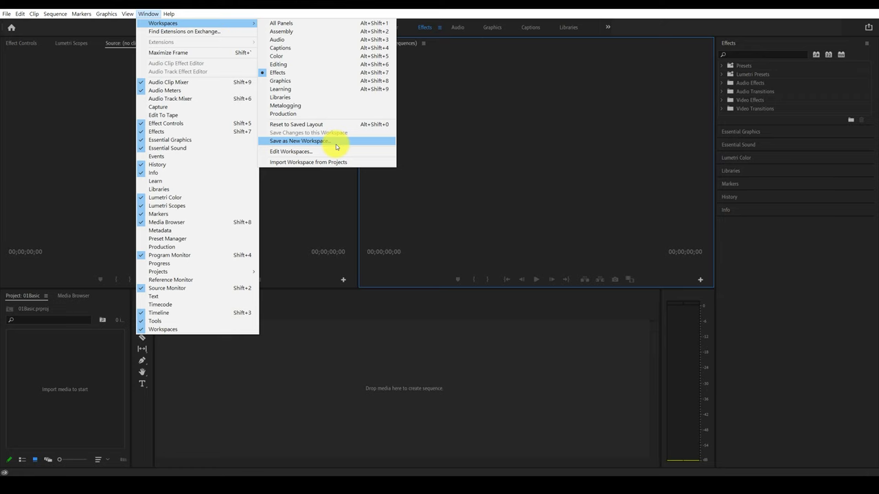
pyautogui.click(529, 196)
pyautogui.click(356, 26)
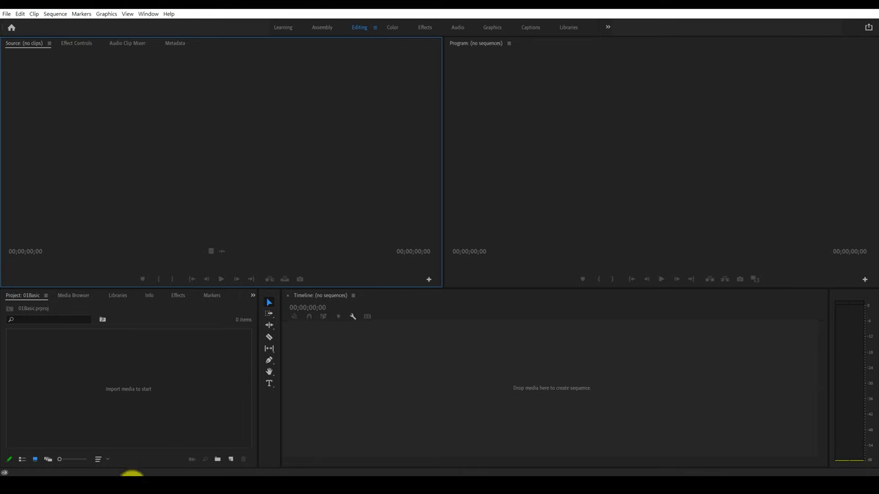
# - Drag the Audio and Video folders from 01_Basic into the Project panel and show it as a list
pyautogui.click(130, 474)
pyautogui.doubleClick(418, 201)
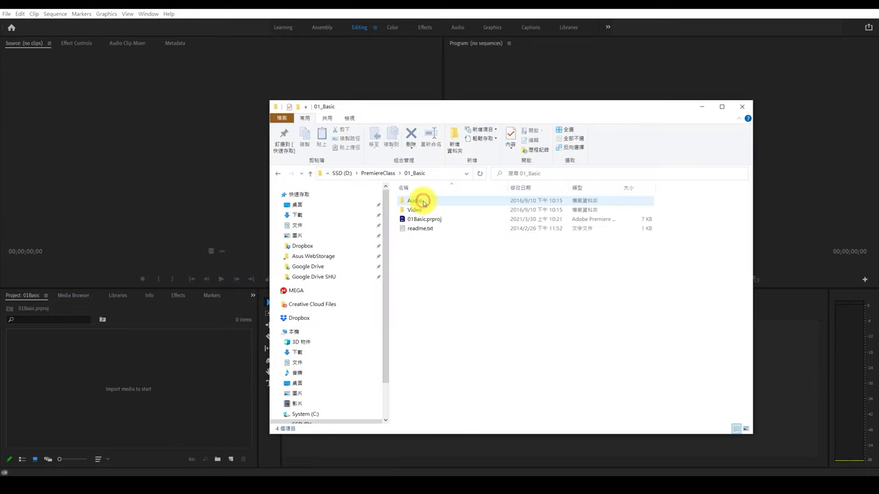
pyautogui.moveTo(430, 108); pyautogui.dragTo(548, 136)
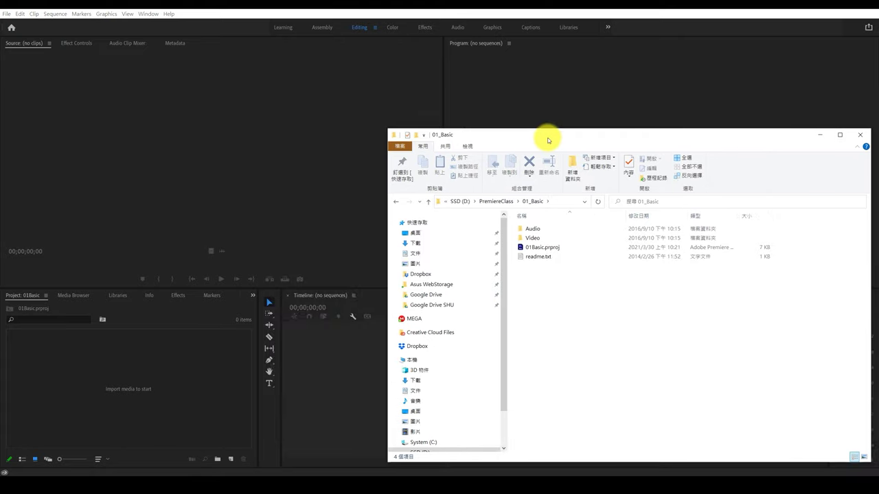
pyautogui.click(531, 229)
pyautogui.moveTo(484, 249); pyautogui.dragTo(62, 378)
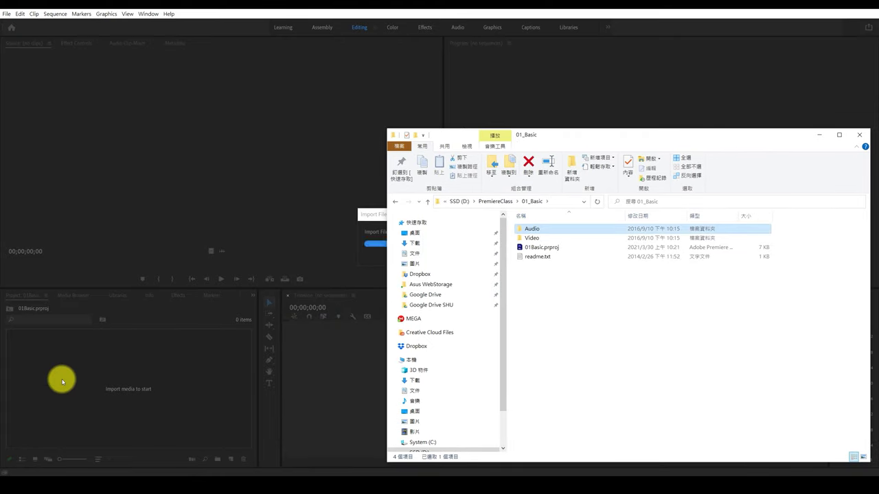
pyautogui.moveTo(531, 238); pyautogui.dragTo(150, 371)
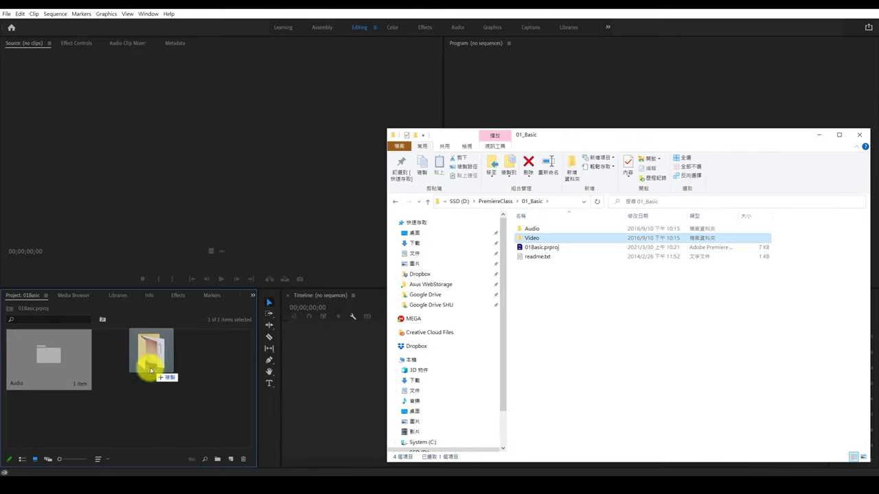
pyautogui.moveTo(150, 370); pyautogui.dragTo(149, 369)
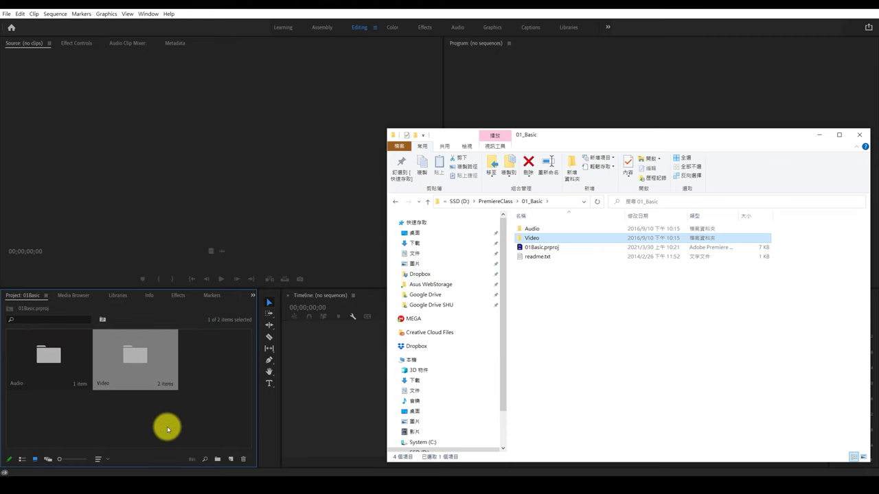
pyautogui.click(162, 428)
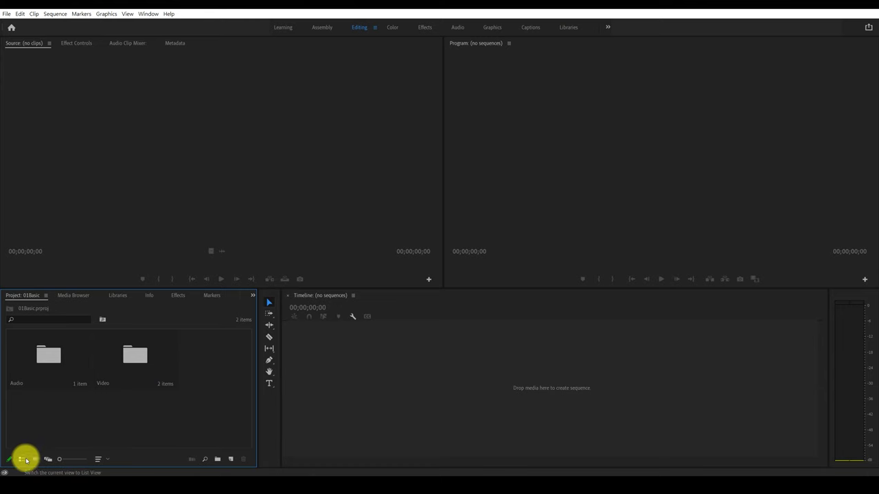
pyautogui.click(26, 461)
# - Peek into the Audio and Video bins and open the Video bin in its own view
pyautogui.click(23, 343)
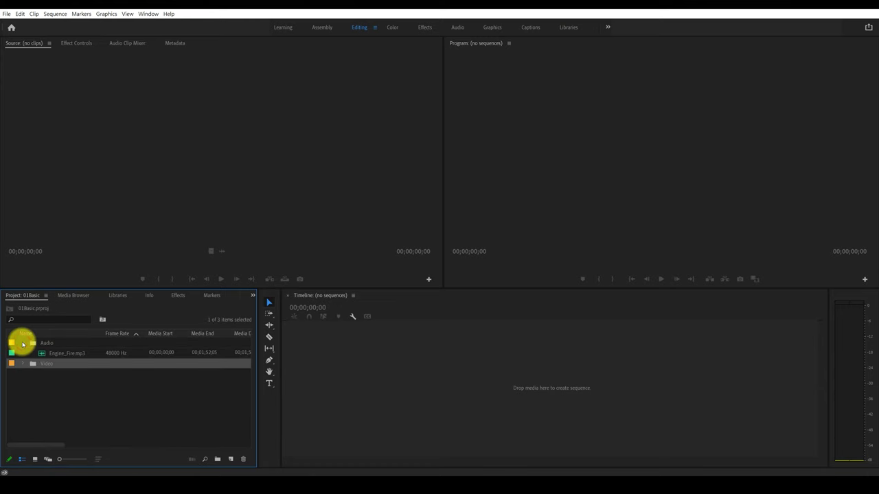
pyautogui.click(22, 343)
pyautogui.click(23, 353)
pyautogui.click(23, 353)
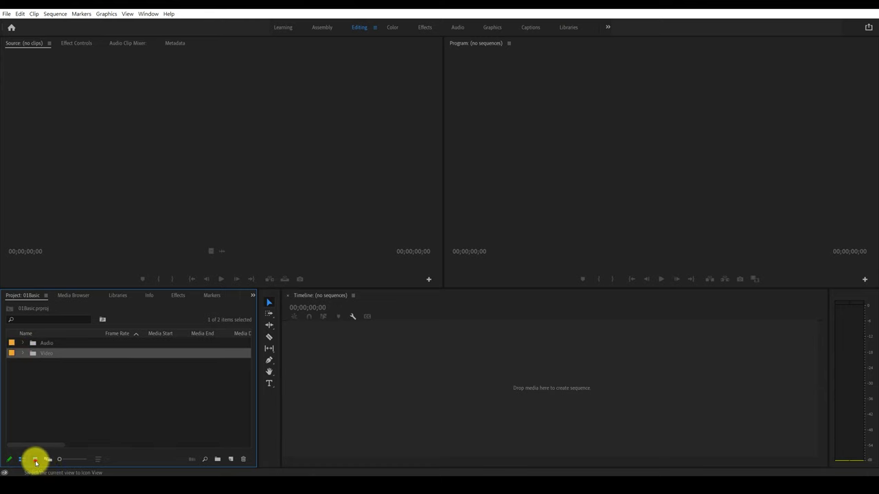
pyautogui.click(36, 462)
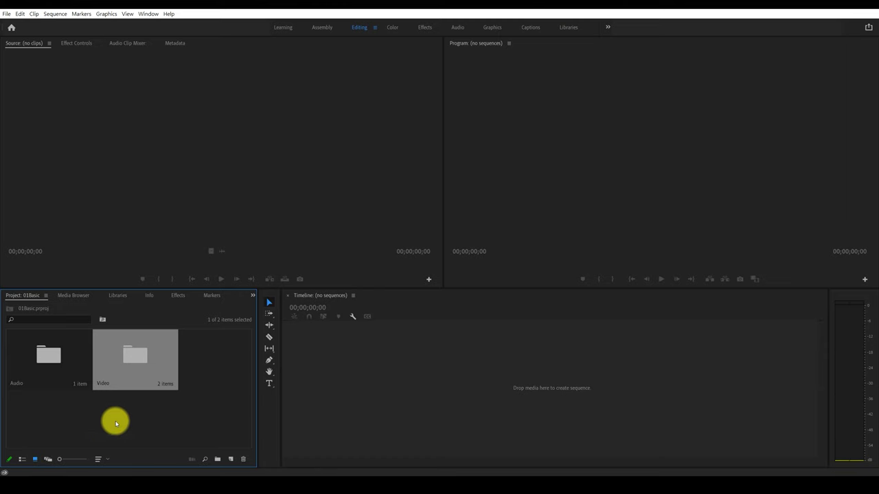
pyautogui.doubleClick(147, 358)
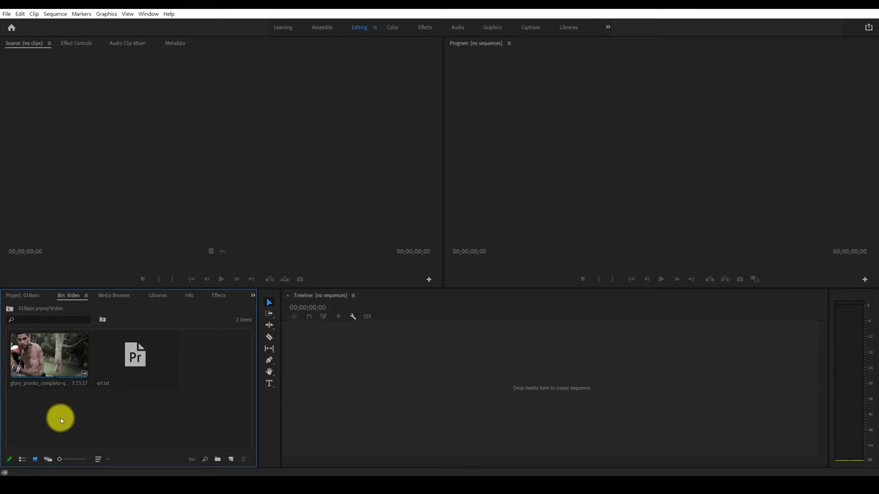
pyautogui.click(21, 459)
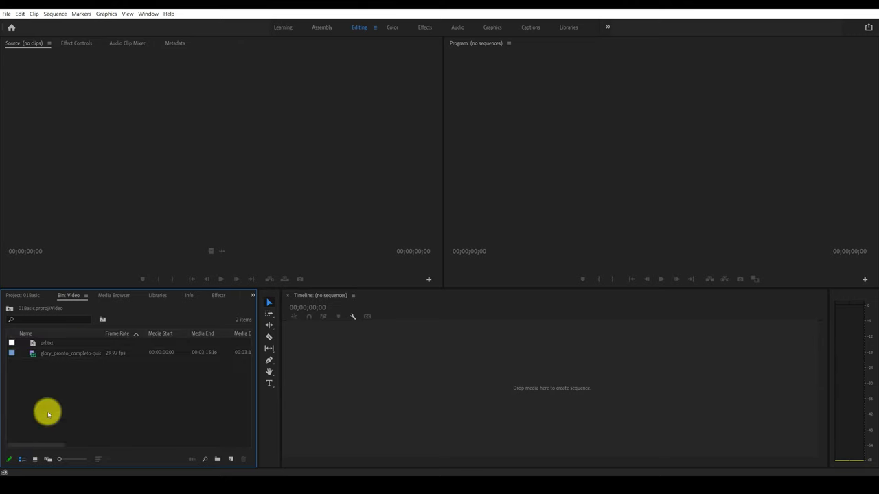
pyautogui.click(8, 308)
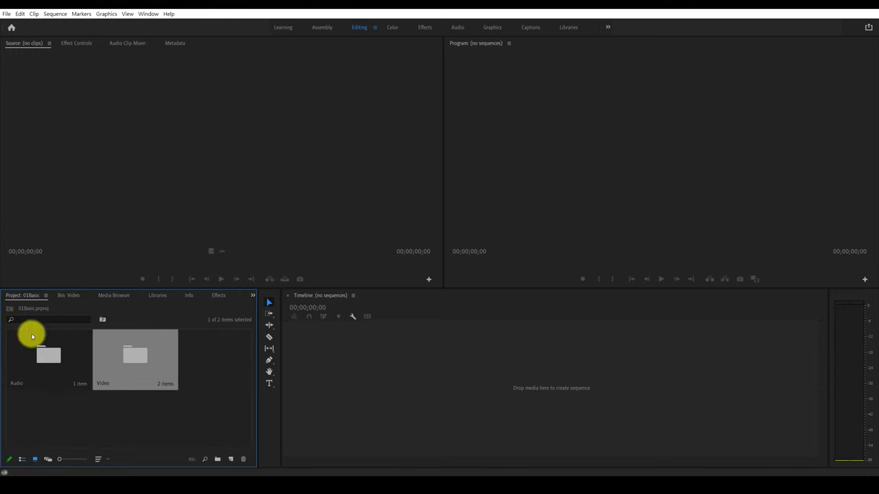
# - Show the project in List View, expand the Video bin and select the trailer clip
pyautogui.click(22, 459)
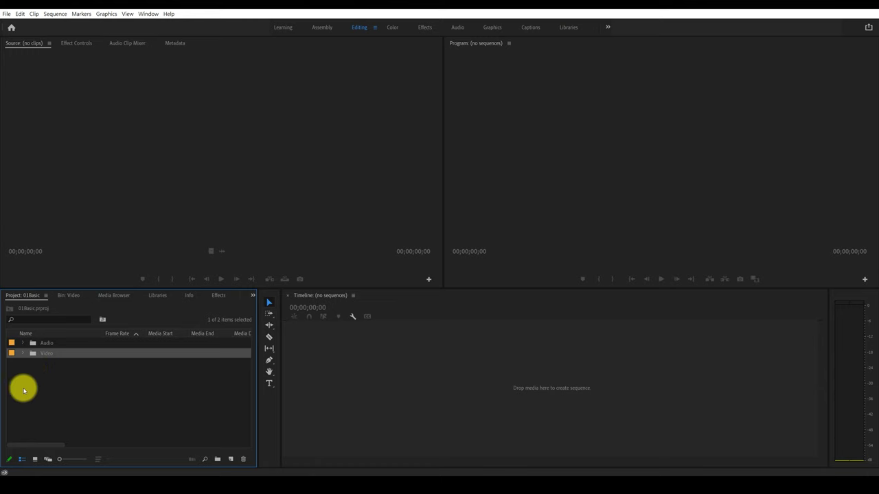
pyautogui.click(35, 459)
pyautogui.click(22, 459)
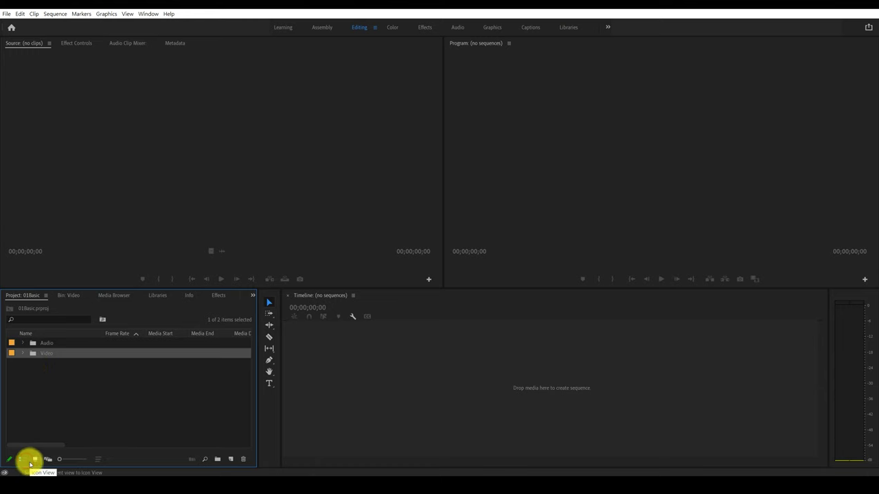
pyautogui.click(35, 459)
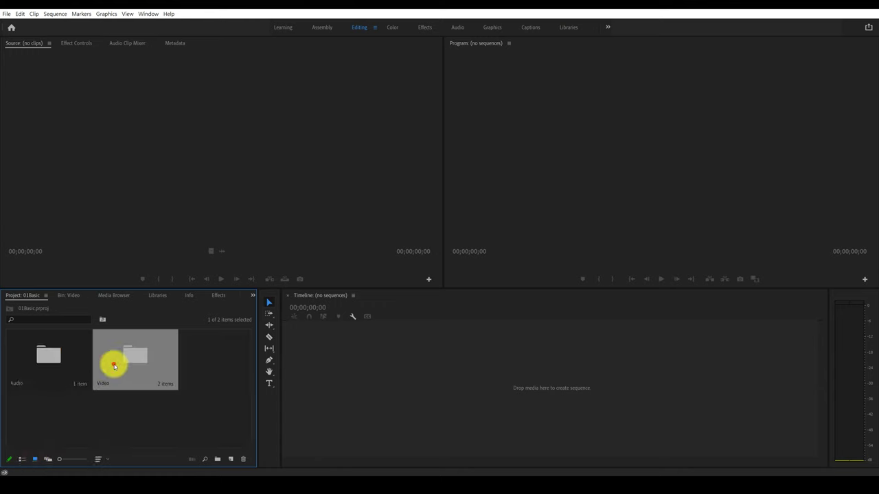
pyautogui.doubleClick(113, 362)
pyautogui.click(9, 309)
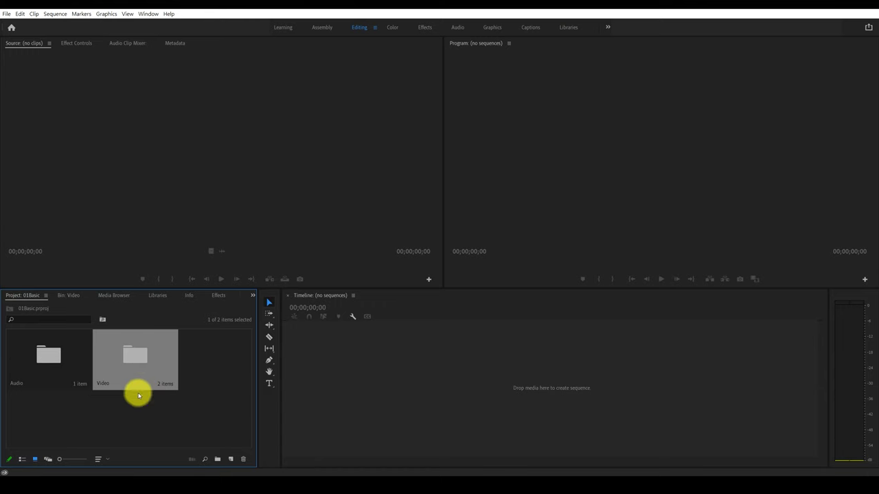
pyautogui.click(22, 460)
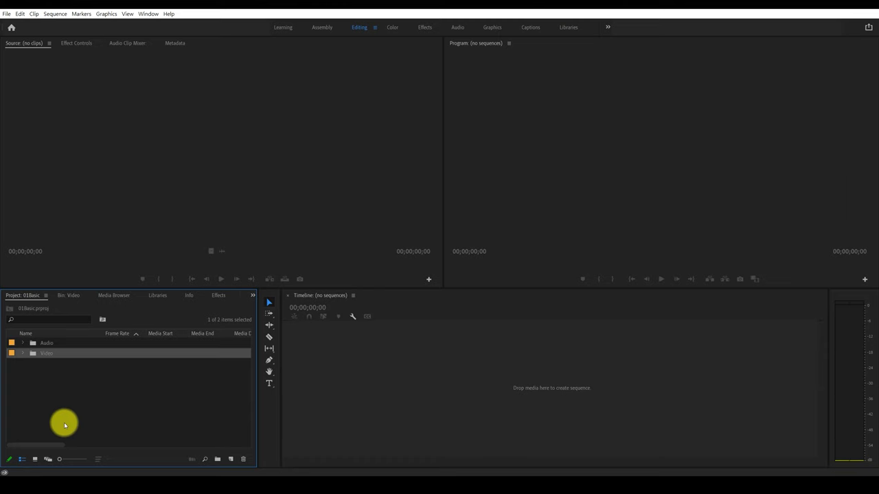
pyautogui.click(22, 354)
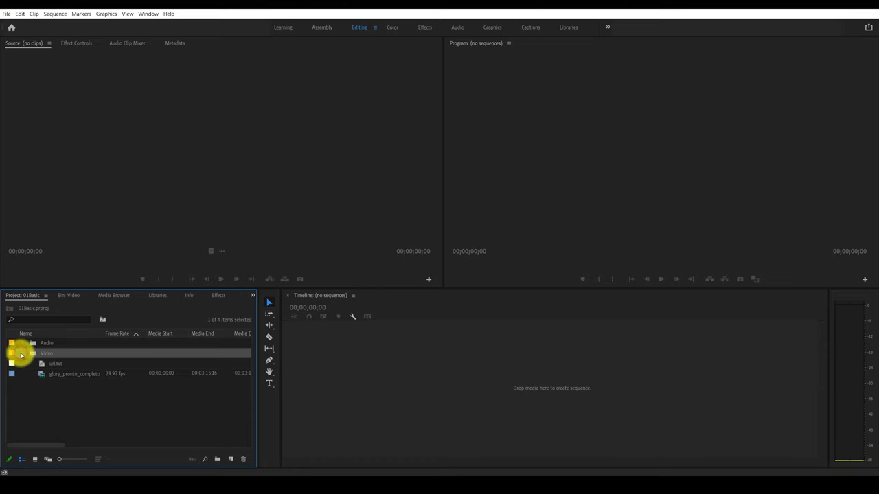
pyautogui.click(50, 374)
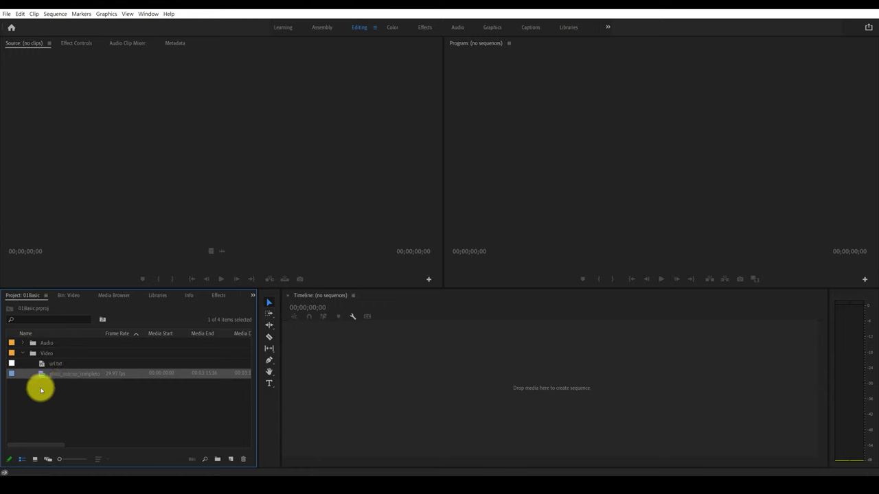
# - Load the glory_pronto_completo clip in the Source Monitor and skim through it
pyautogui.doubleClick(45, 376)
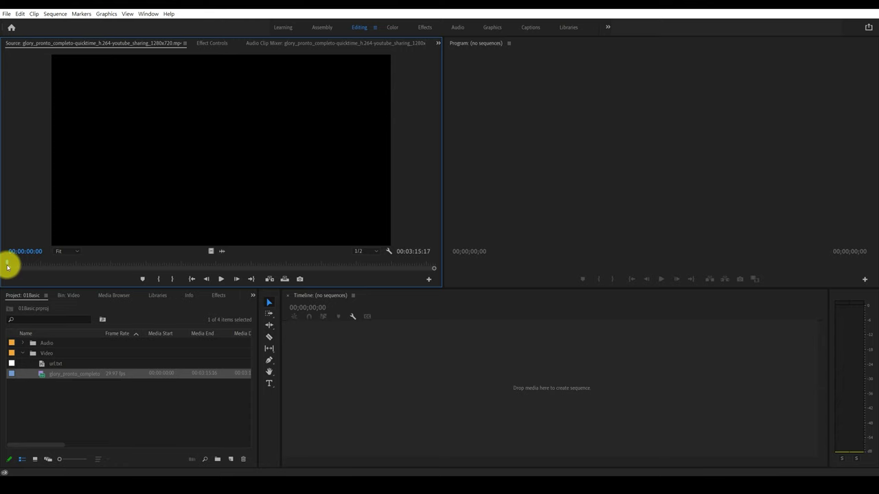
pyautogui.moveTo(9, 266); pyautogui.dragTo(38, 265)
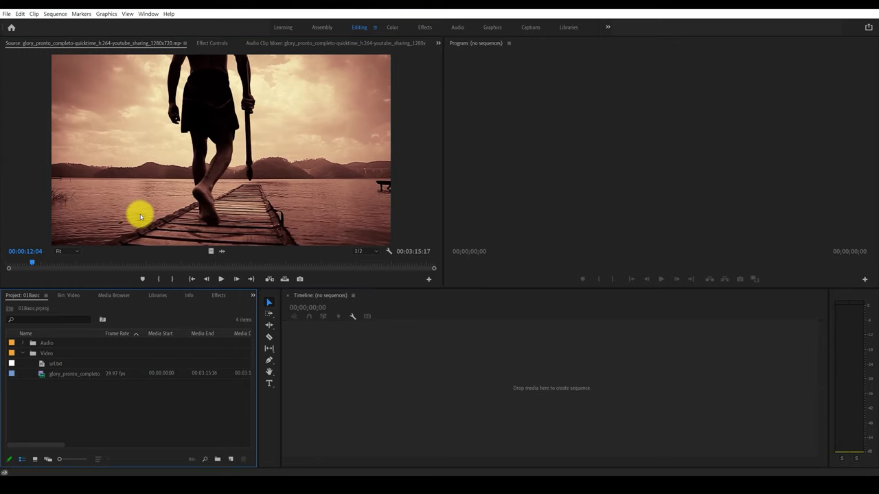
pyautogui.moveTo(33, 265)
pyautogui.mouseDown()
pyautogui.moveTo(166, 277)
pyautogui.moveTo(49, 279)
pyautogui.mouseUp()
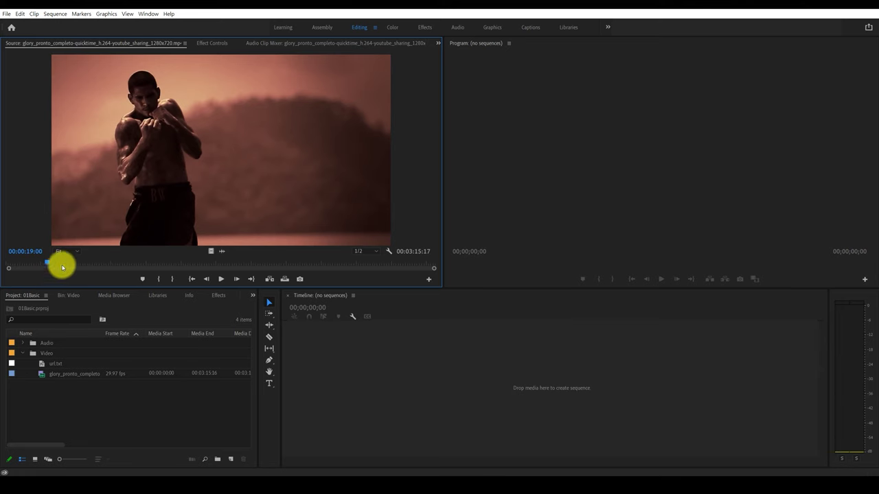
pyautogui.moveTo(65, 269); pyautogui.dragTo(71, 259)
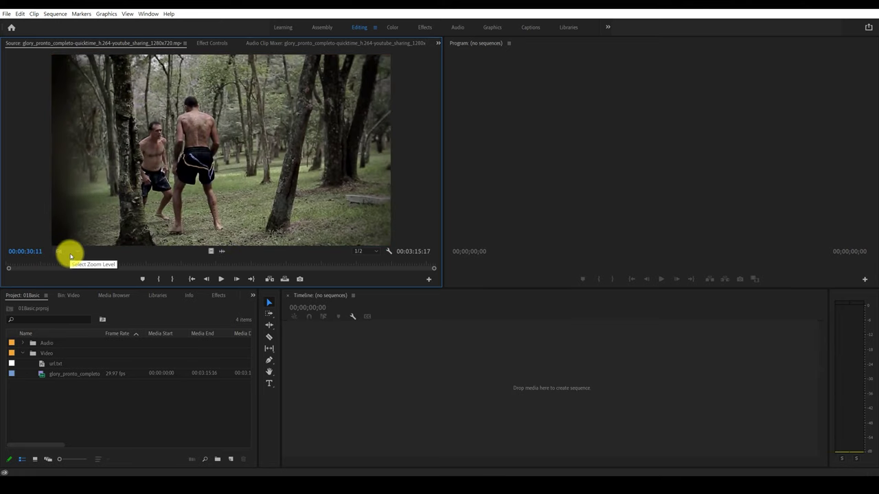
pyautogui.moveTo(69, 267)
pyautogui.mouseDown()
pyautogui.moveTo(41, 268)
pyautogui.moveTo(80, 267)
pyautogui.moveTo(65, 268)
pyautogui.mouseUp()
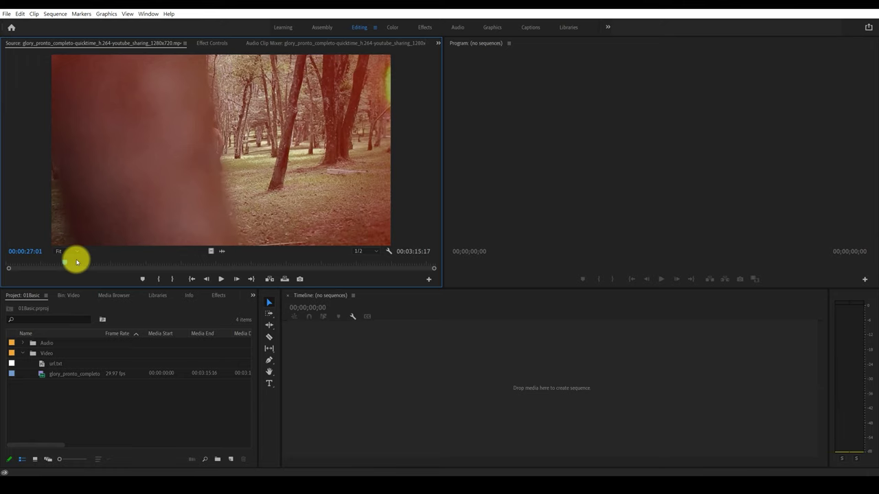
# - Play from about 17 seconds, then park at 00;00;16;26 on the man on the pier
pyautogui.click(40, 267)
pyautogui.press('space')
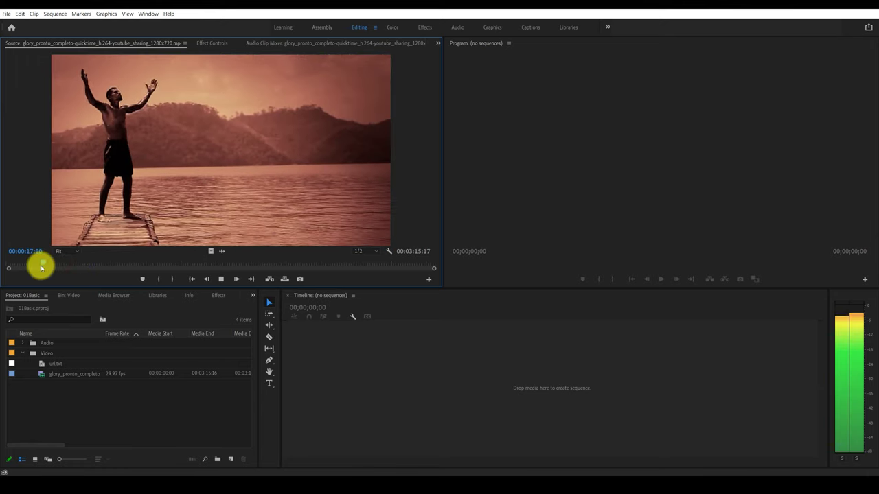
pyautogui.press('space')
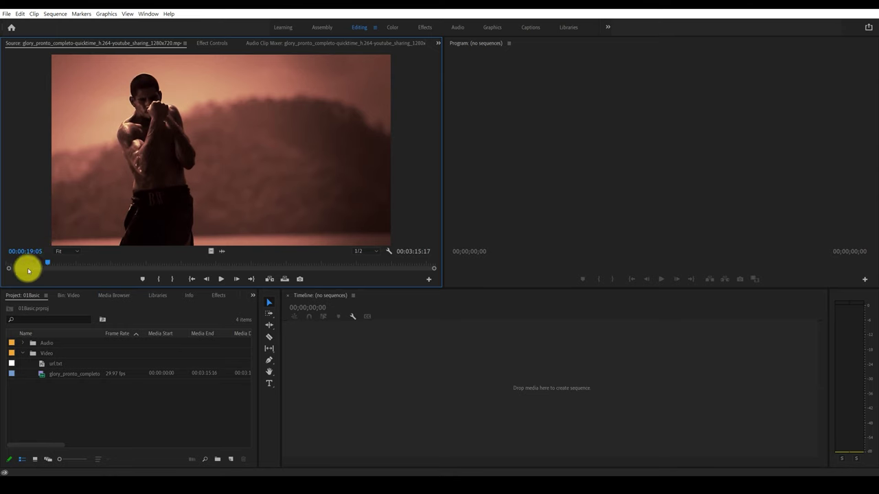
pyautogui.click(43, 268)
pyautogui.moveTo(46, 263); pyautogui.dragTo(43, 263)
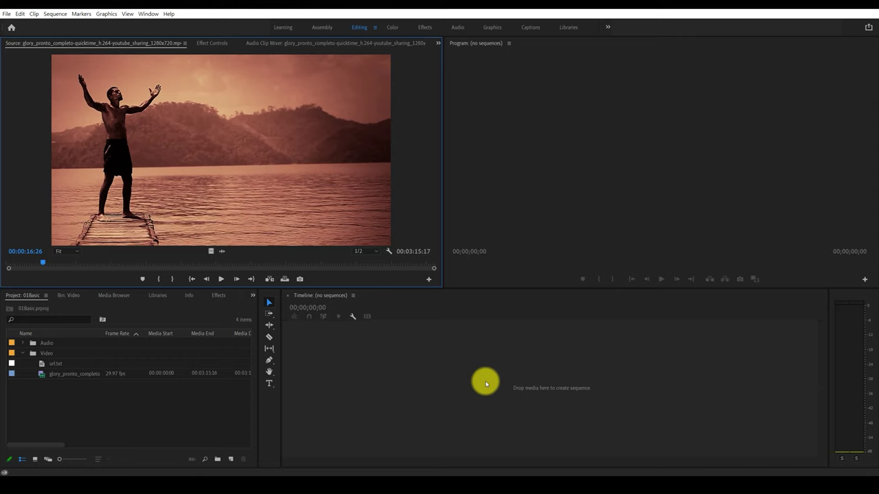
# - Collapse the Video bin and open the New Sequence dialog through New Item > Sequence
pyautogui.click(23, 353)
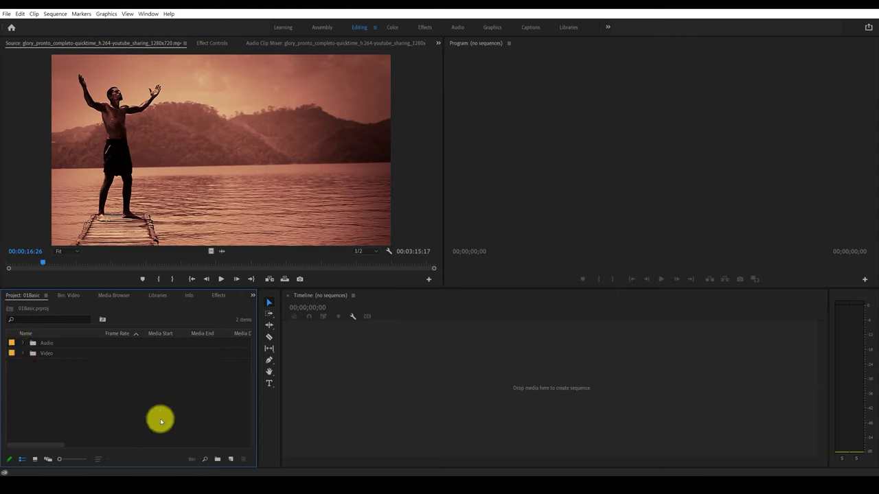
pyautogui.click(230, 458)
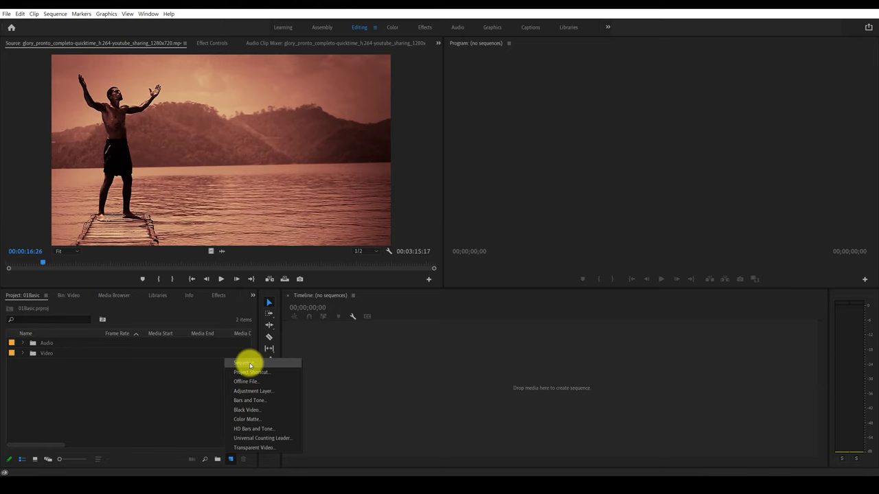
pyautogui.click(250, 364)
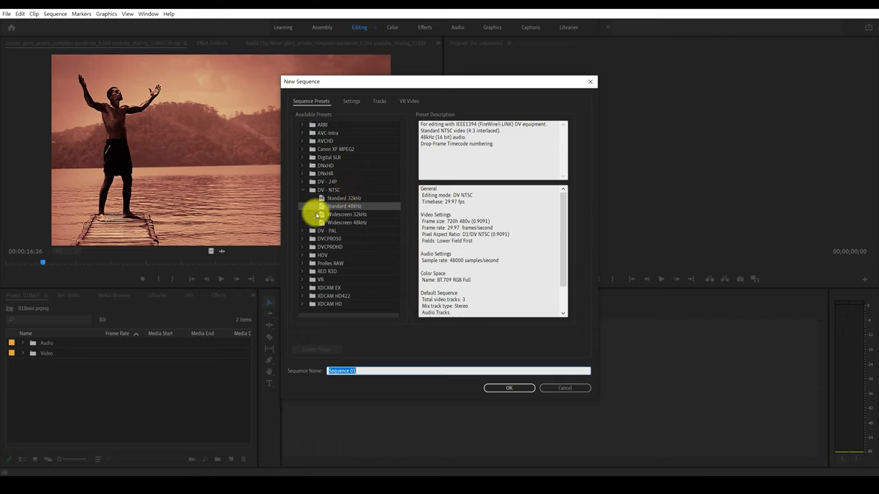
# - Note the 29.97 fps frame rate in the details, then select DV - 24P Standard 48kHz
pyautogui.moveTo(420, 228); pyautogui.dragTo(503, 224)
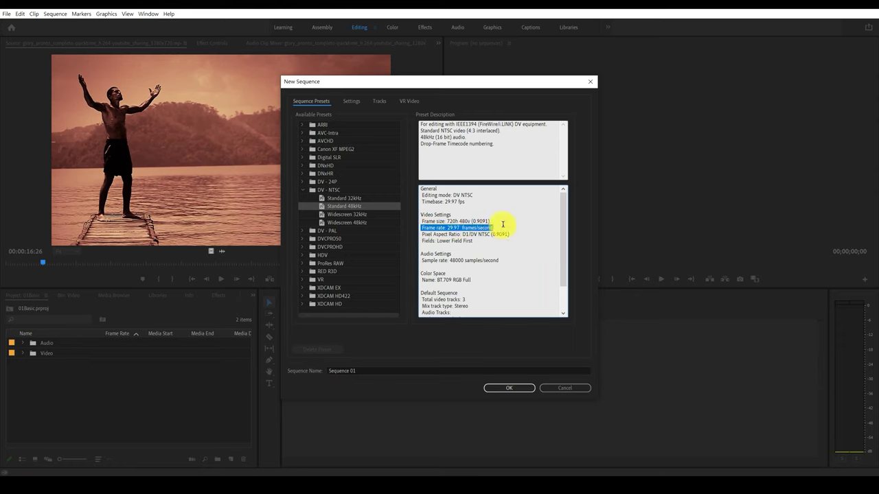
pyautogui.click(302, 182)
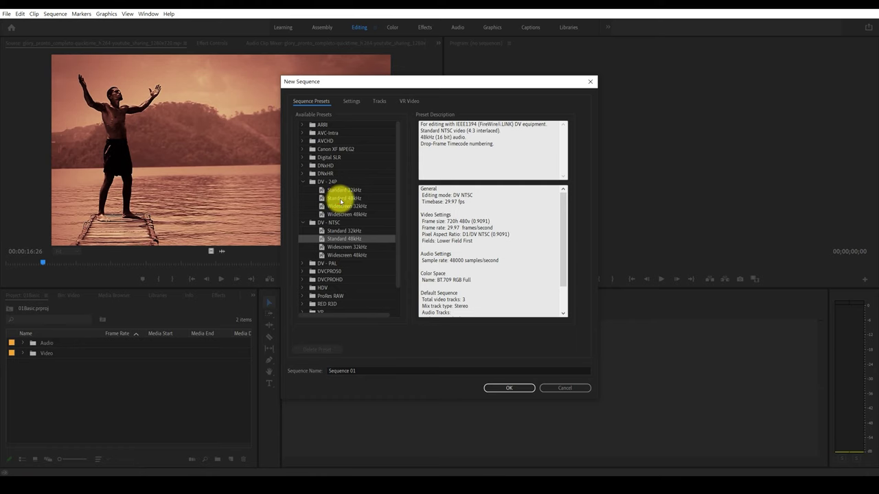
pyautogui.click(342, 199)
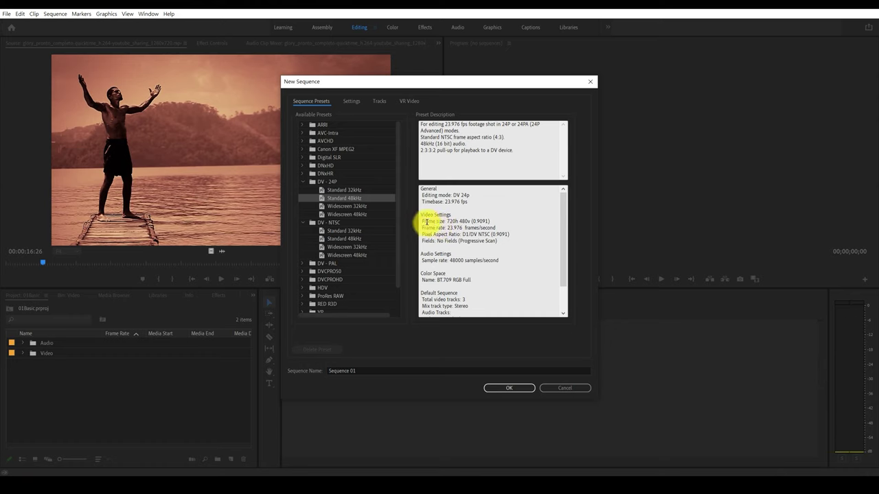
# - Compare DV - NTSC Standard's 0.9091 pixel aspect, then choose DV - NTSC Widescreen 48kHz
pyautogui.click(353, 238)
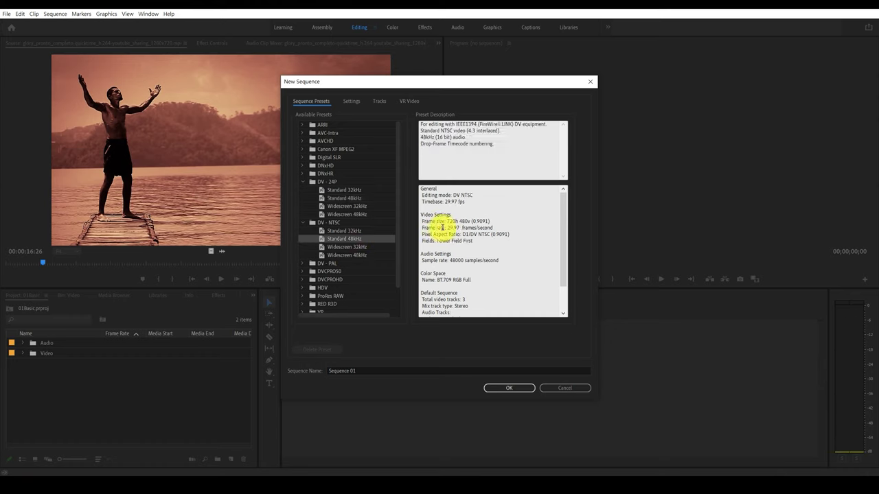
pyautogui.moveTo(478, 221); pyautogui.dragTo(448, 223)
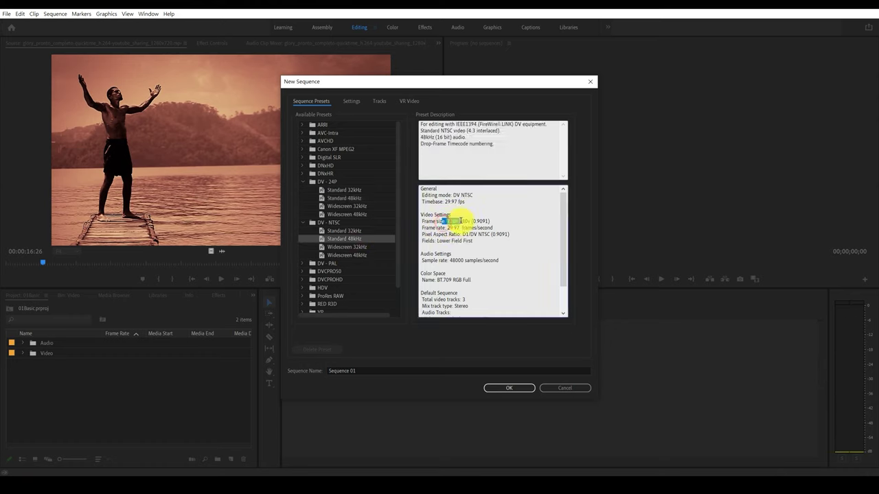
pyautogui.click(449, 222)
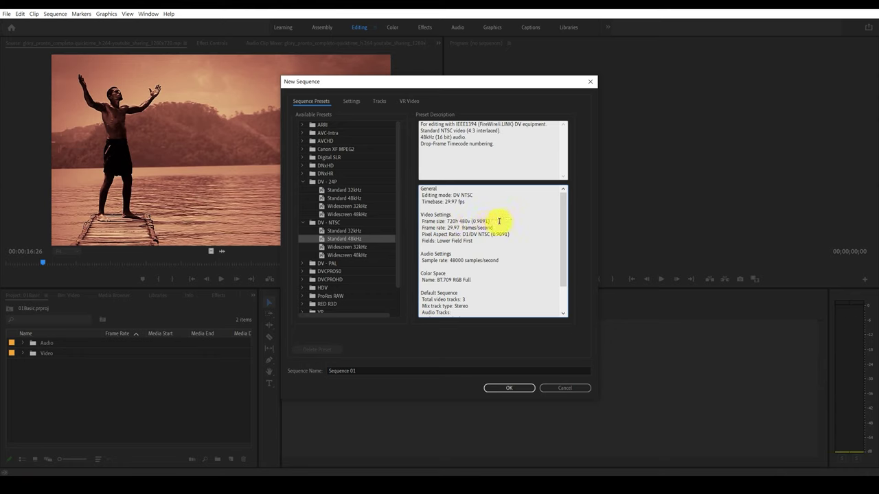
pyautogui.moveTo(473, 221); pyautogui.dragTo(487, 221)
pyautogui.click(361, 255)
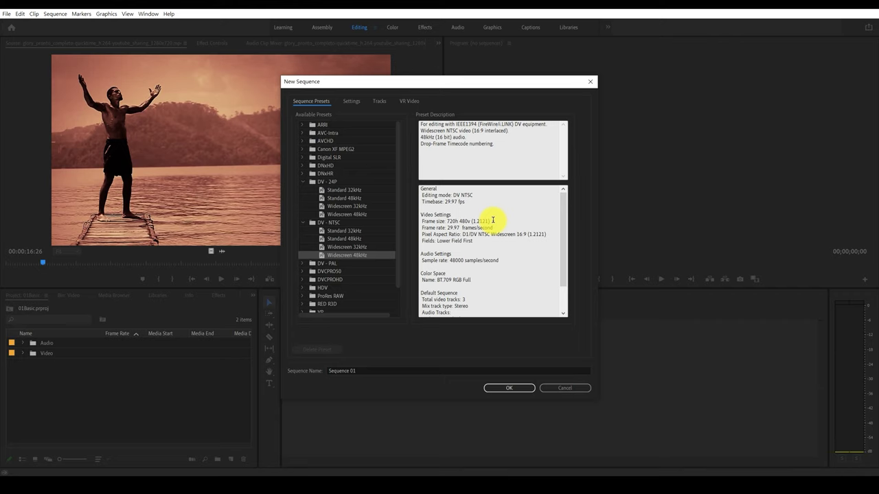
# - Collapse the DV - NTSC and DV - 24P groups and expand Digital SLR
pyautogui.click(302, 222)
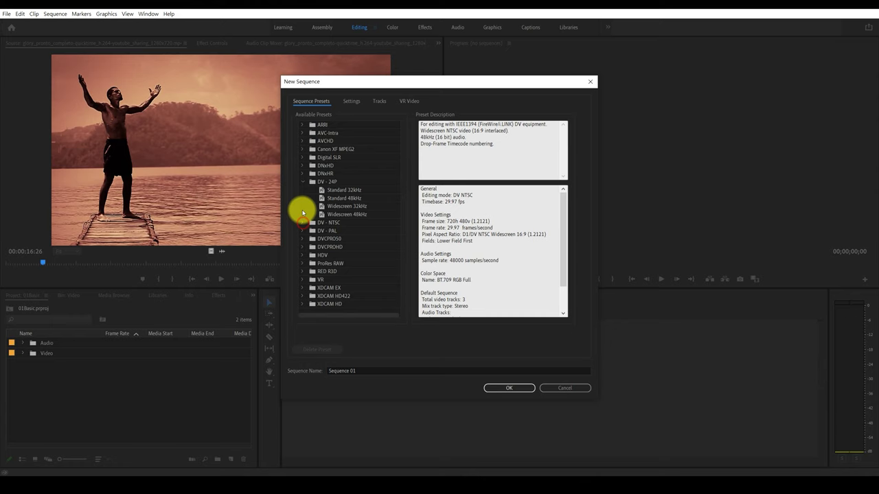
pyautogui.click(302, 182)
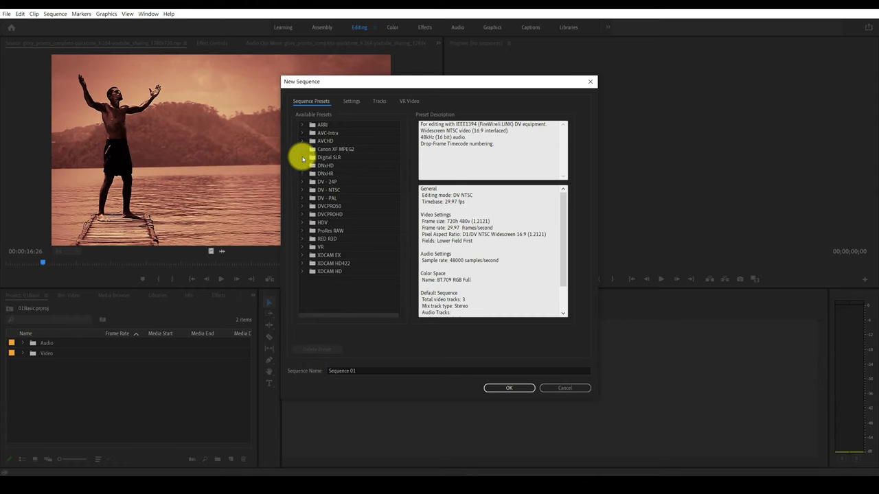
pyautogui.click(302, 157)
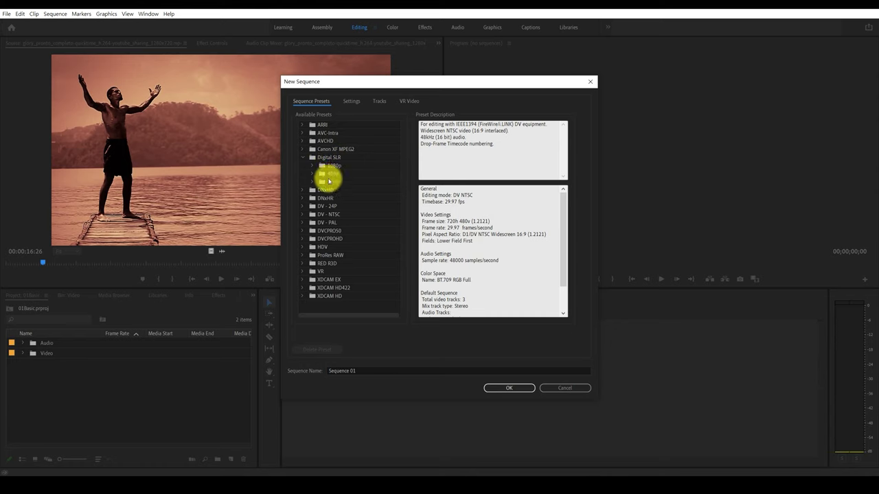
# - Select Digital SLR 1080p > DSLR 1080p30 and view its 1920x1080, 29.97 fps settings
pyautogui.click(313, 166)
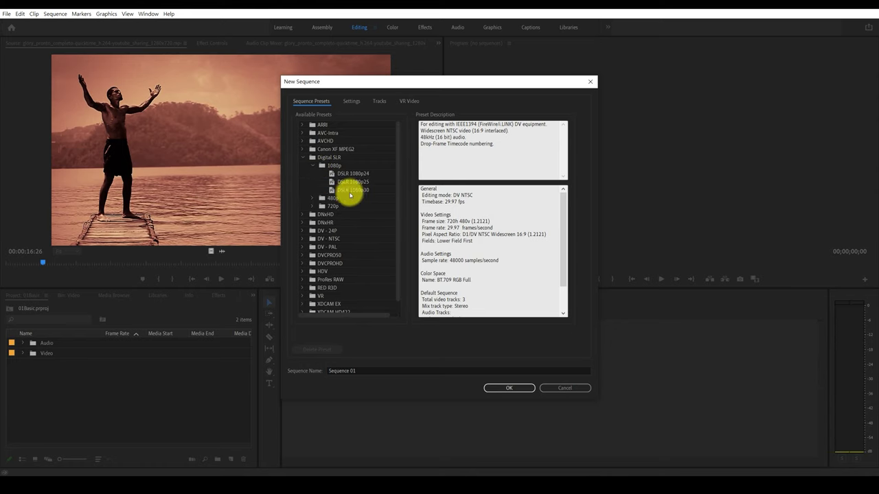
pyautogui.click(351, 191)
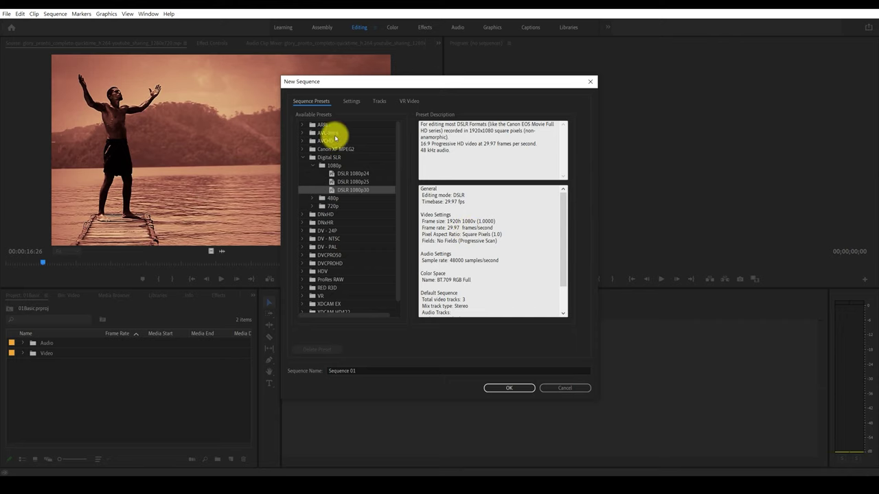
pyautogui.scroll(-1, 394, 247)
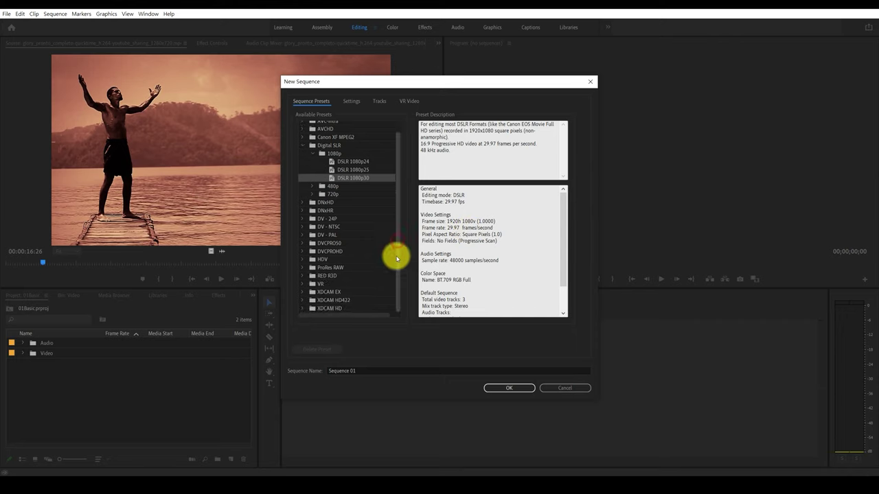
pyautogui.scroll(1, 404, 262)
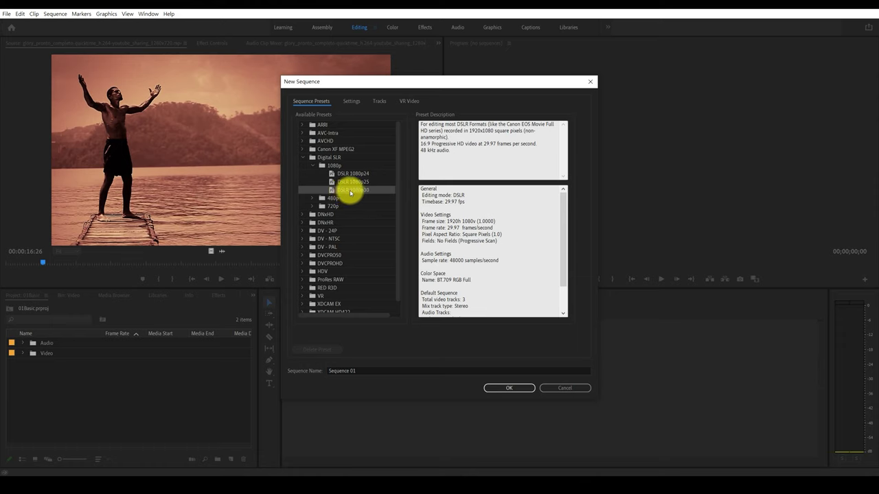
pyautogui.click(351, 102)
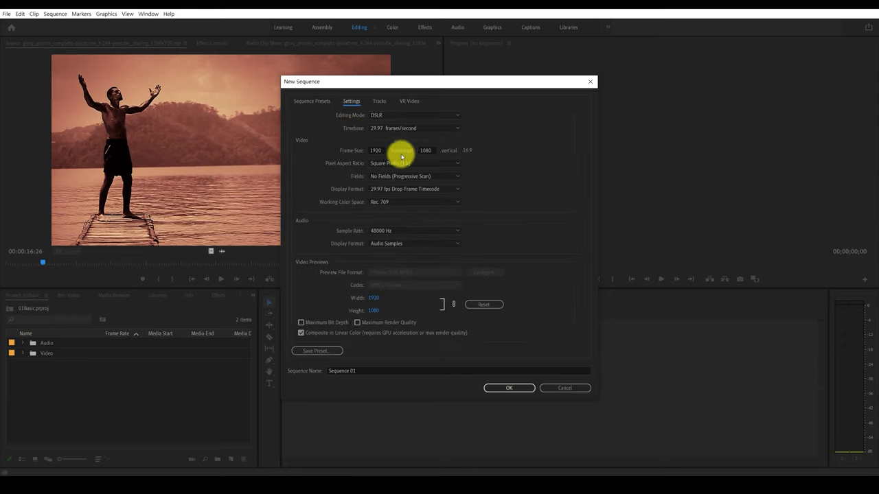
# - Try a 30.00 fps timebase and square-pixel aspect ratio in the sequence settings
pyautogui.click(402, 128)
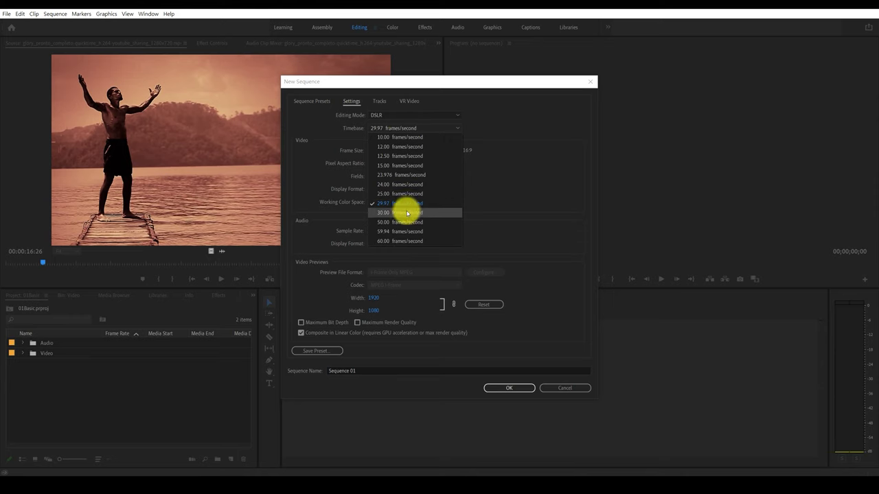
pyautogui.click(407, 213)
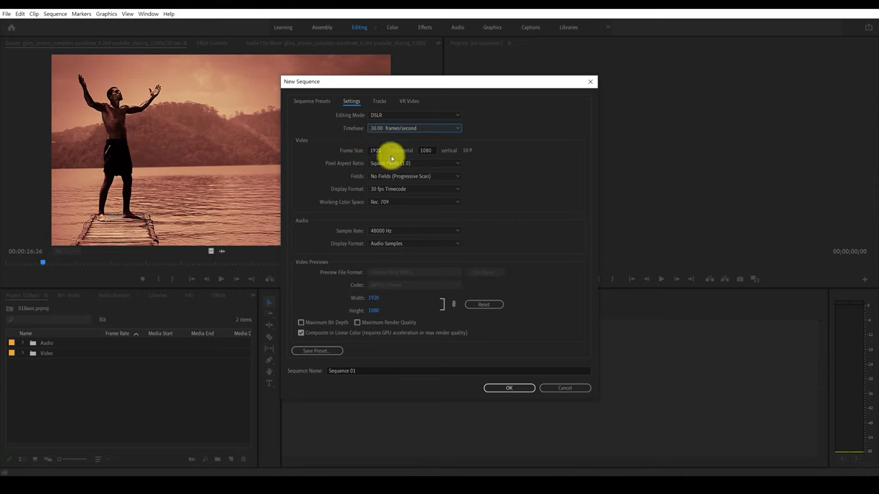
pyautogui.click(388, 162)
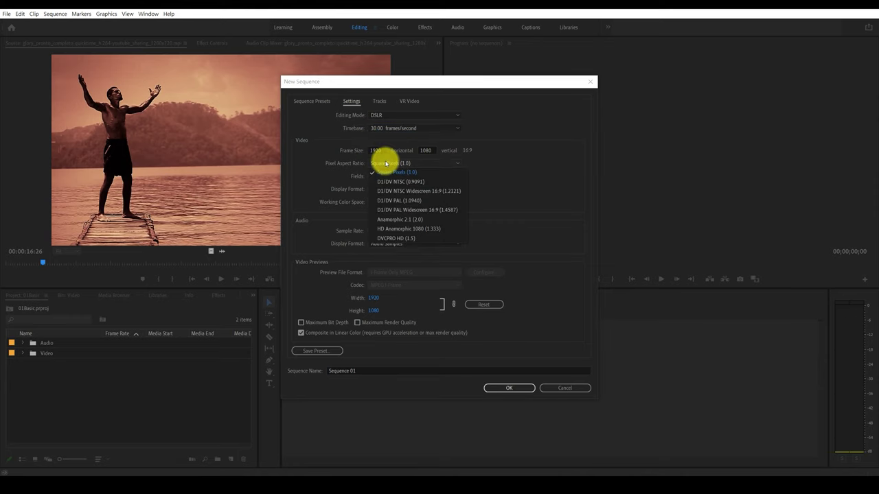
pyautogui.click(403, 171)
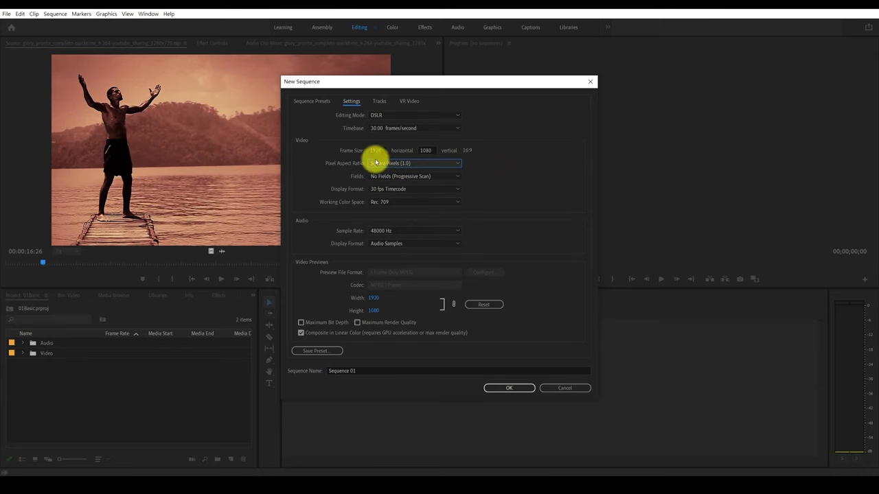
# - Reselect DSLR 1080p30 at 29.97 fps and create Sequence 01
pyautogui.click(312, 101)
pyautogui.click(358, 189)
pyautogui.click(351, 101)
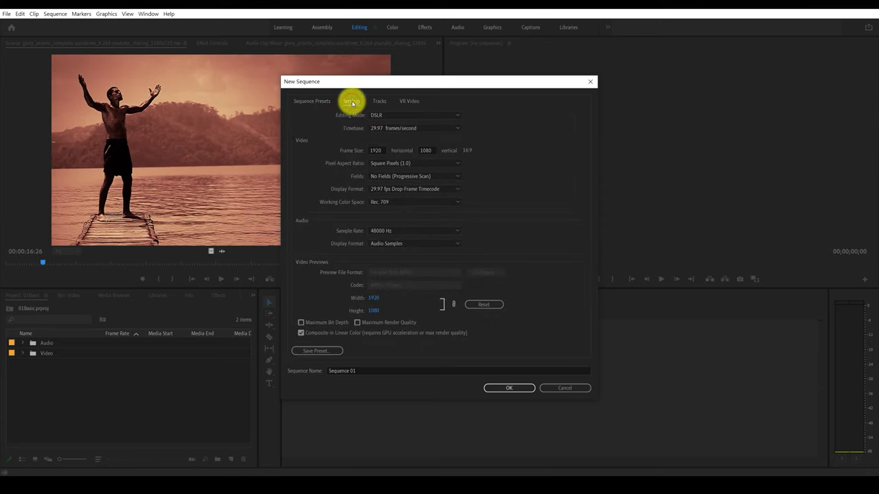
pyautogui.click(312, 102)
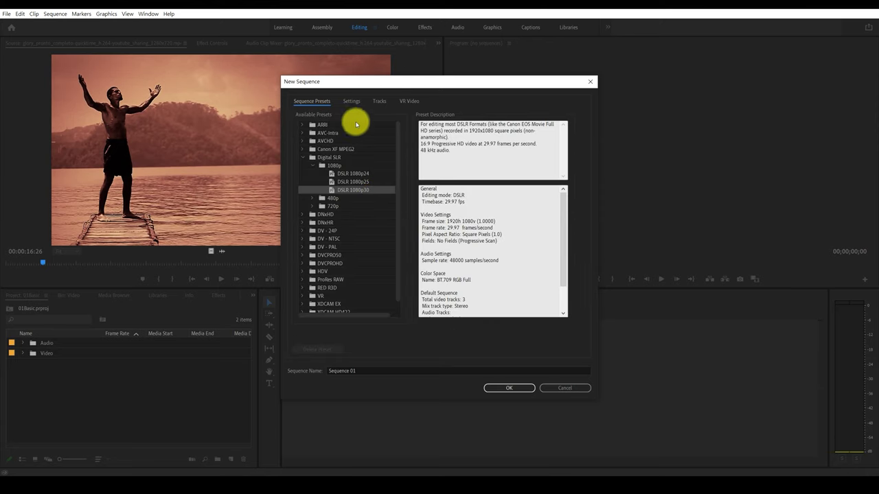
pyautogui.click(508, 388)
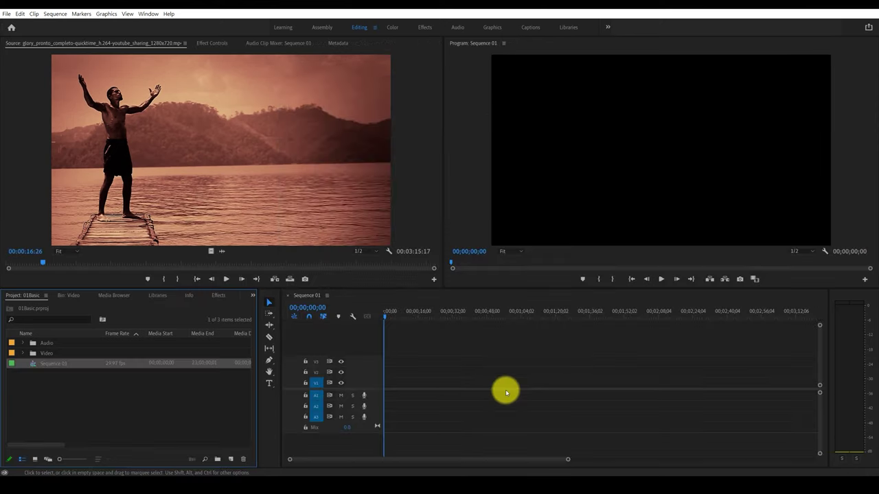
# - Put Sequence 01's name into rename mode and reveal the Video bin's contents
pyautogui.click(42, 363)
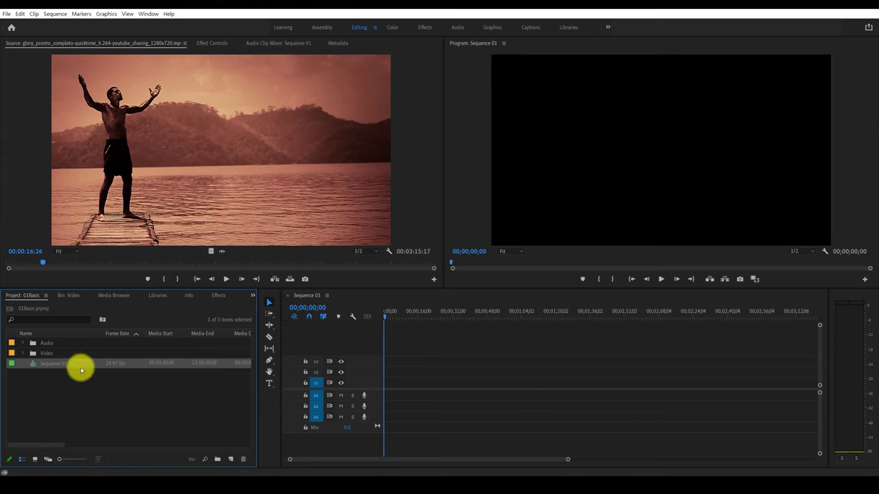
pyautogui.click(23, 353)
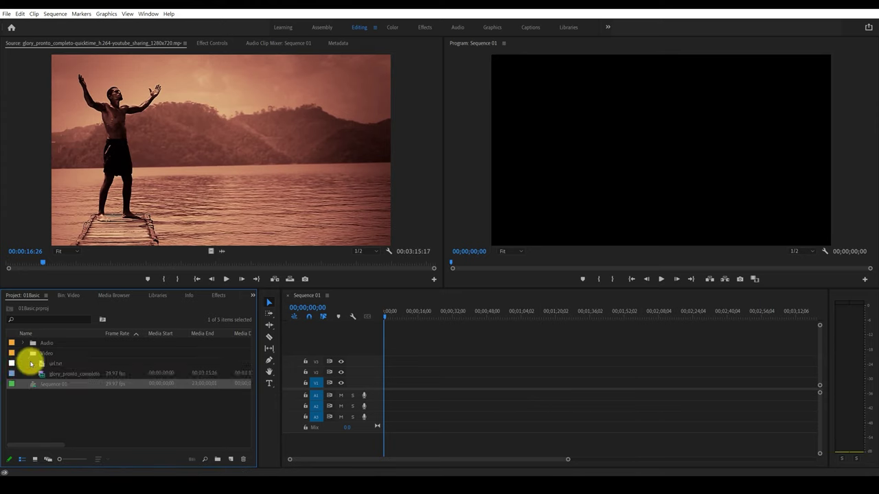
# - Drag glory_pronto_completo from the Video bin onto V1/A1 of Sequence 01
pyautogui.click(65, 375)
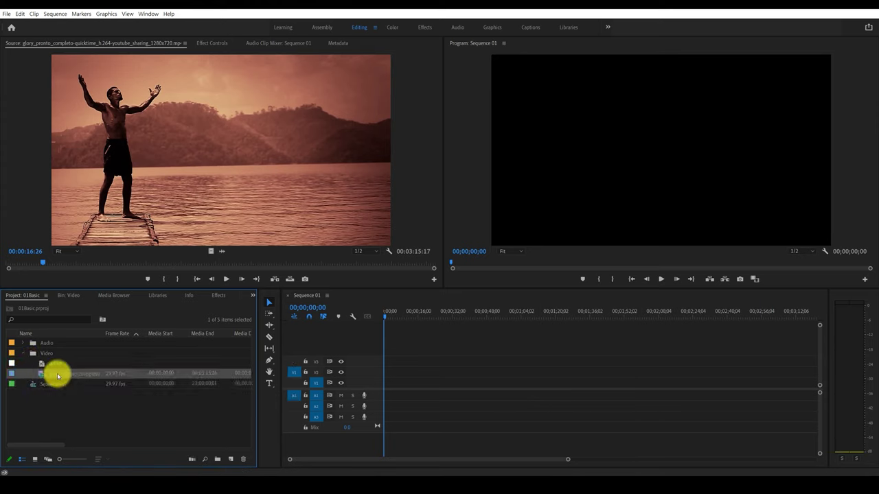
pyautogui.click(43, 376)
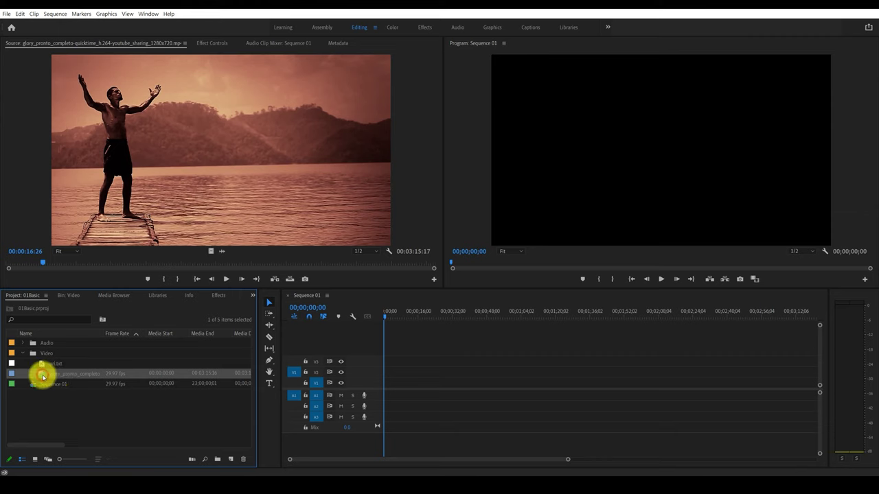
pyautogui.moveTo(42, 376); pyautogui.dragTo(380, 387)
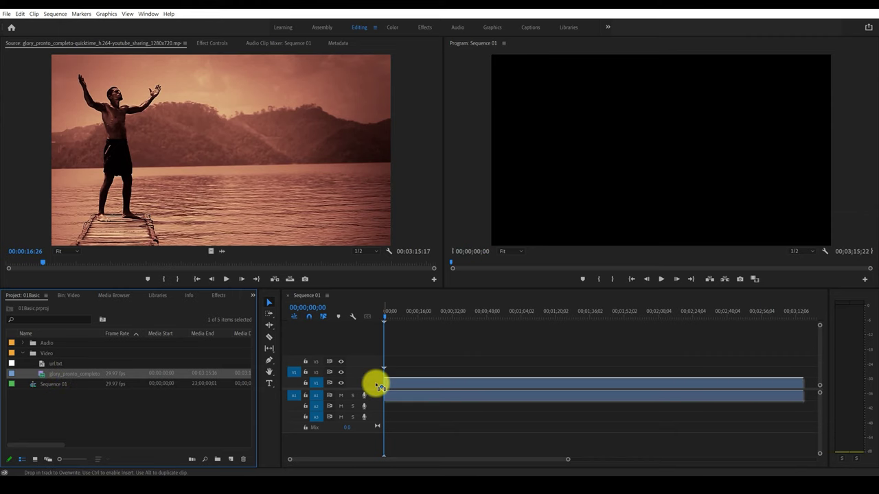
pyautogui.moveTo(380, 386)
pyautogui.mouseDown()
pyautogui.moveTo(393, 374)
pyautogui.moveTo(386, 377)
pyautogui.moveTo(387, 367)
pyautogui.mouseUp()
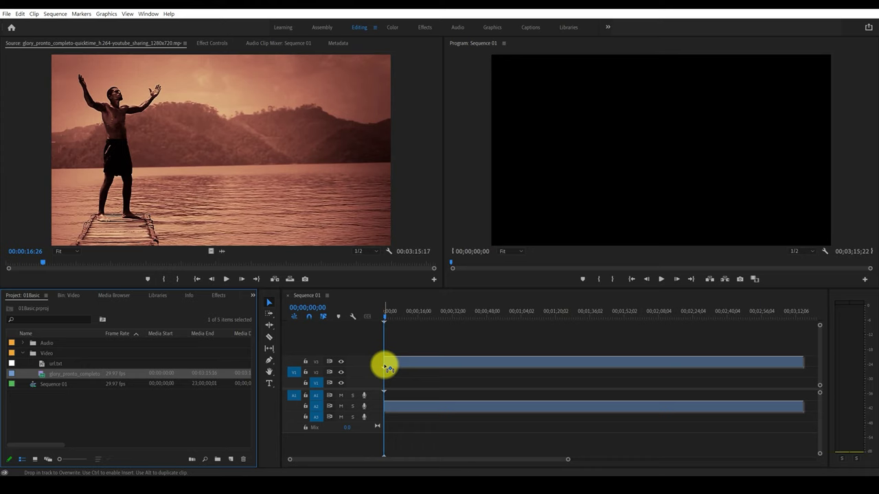
pyautogui.moveTo(386, 368); pyautogui.dragTo(388, 383)
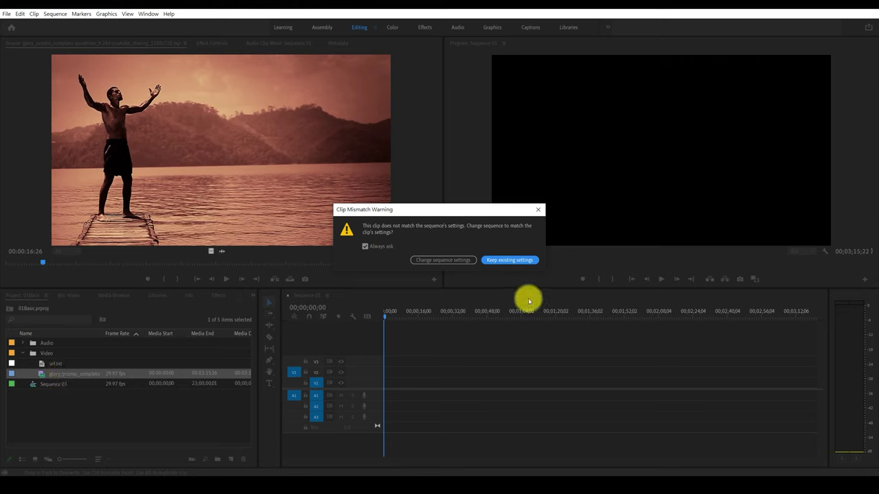
# - Keep Sequence 01's existing settings, scrub the placed clip, and reselect the trailer clip
pyautogui.click(503, 262)
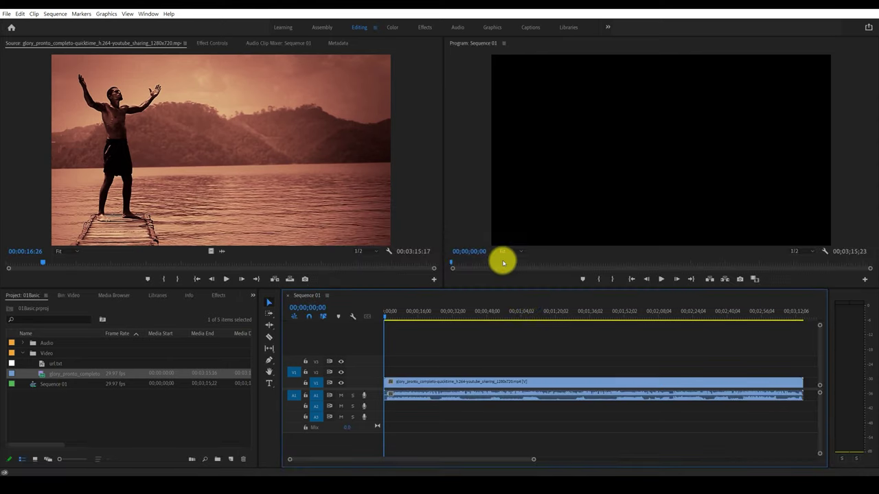
pyautogui.moveTo(389, 317); pyautogui.dragTo(403, 319)
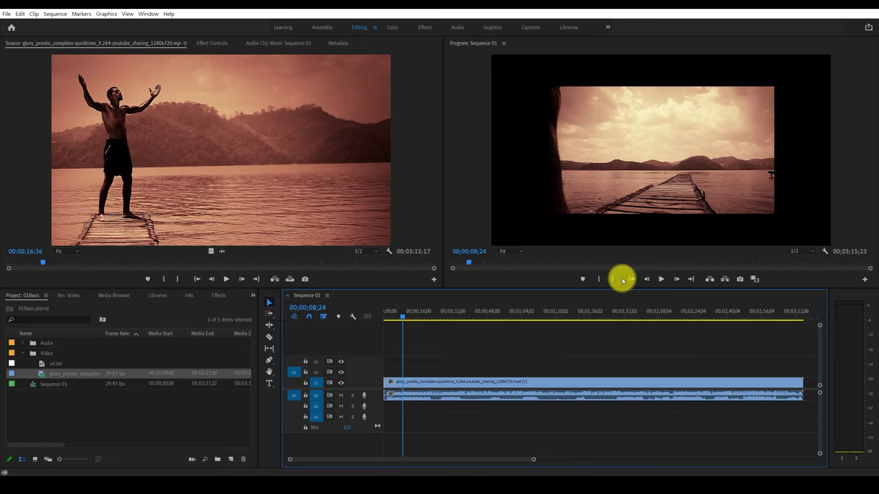
pyautogui.click(210, 395)
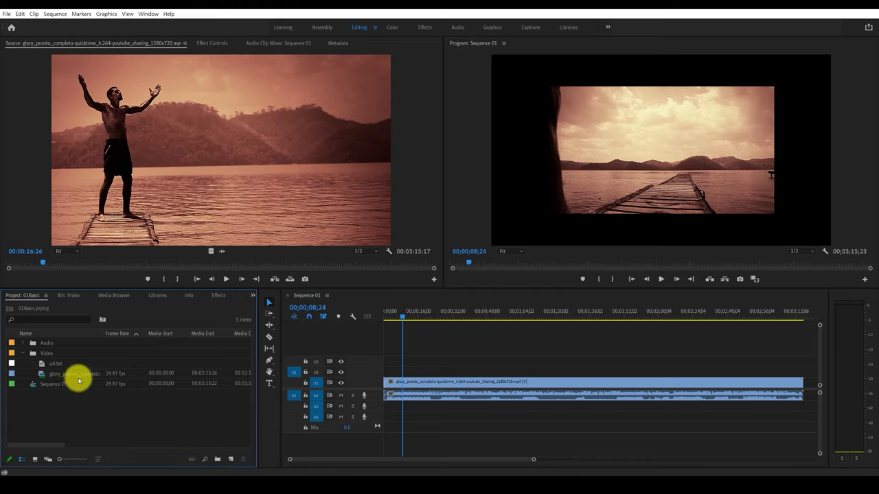
pyautogui.moveTo(79, 381)
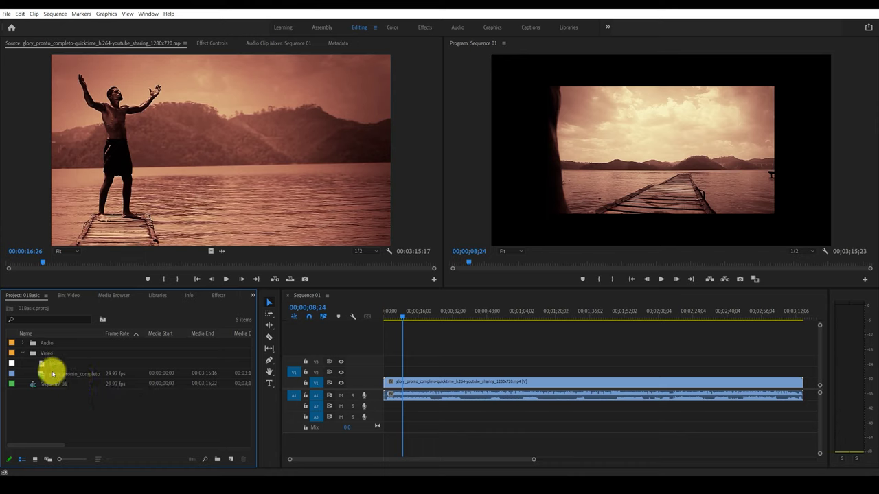
pyautogui.click(45, 375)
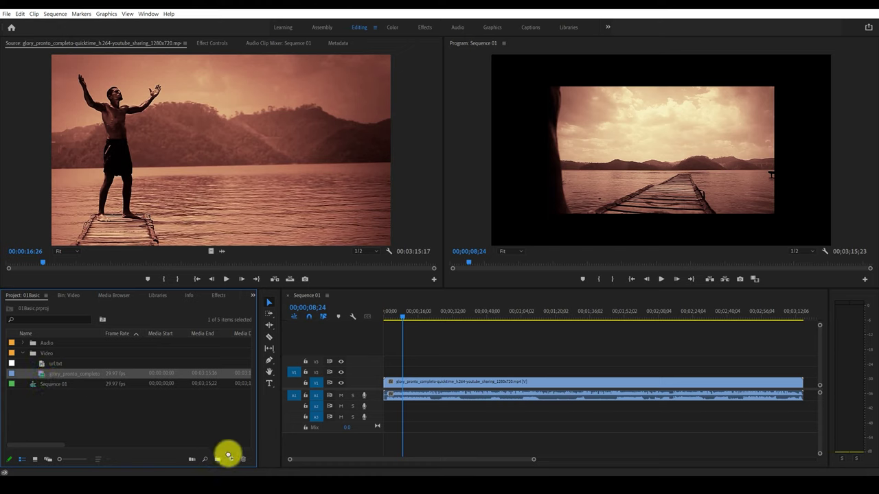
# - Drop the trailer clip on New Item for a matching sequence, then scrub through its shots
pyautogui.moveTo(232, 459); pyautogui.dragTo(228, 459)
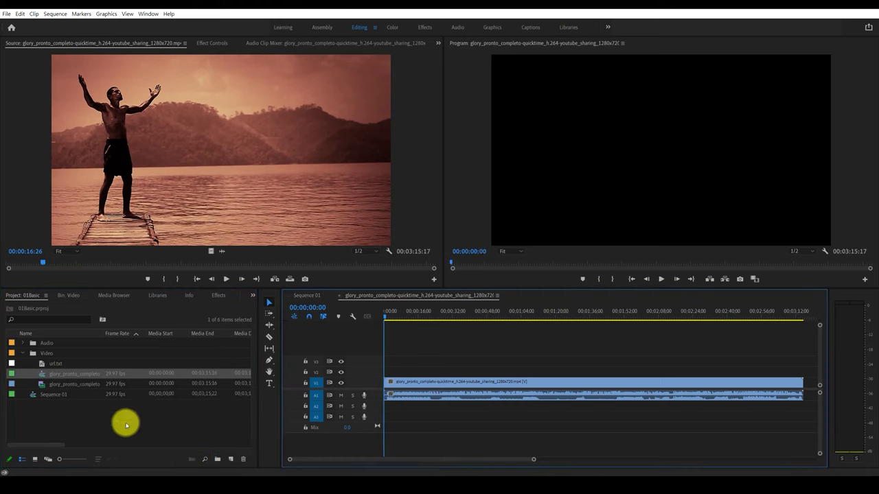
pyautogui.click(51, 384)
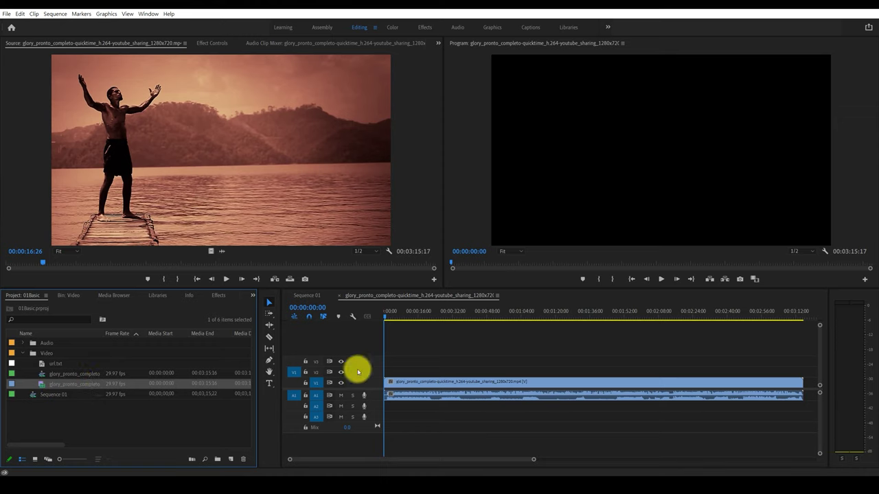
pyautogui.click(389, 317)
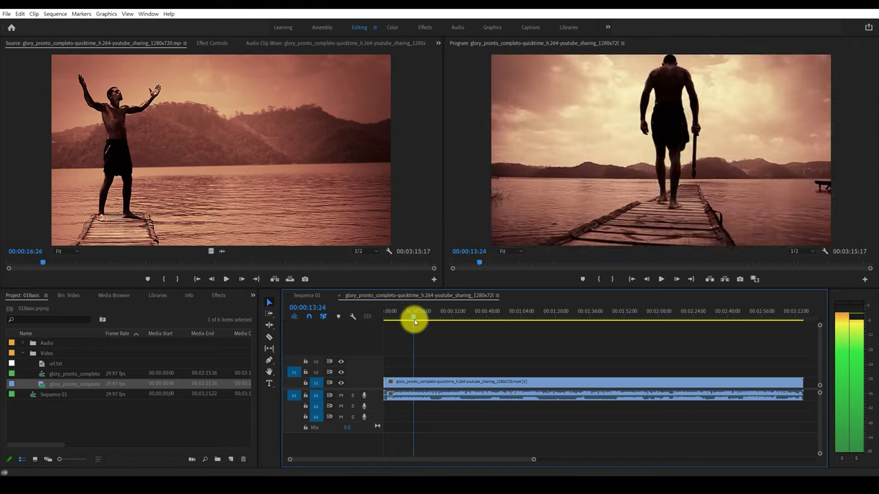
pyautogui.moveTo(390, 317); pyautogui.dragTo(422, 319)
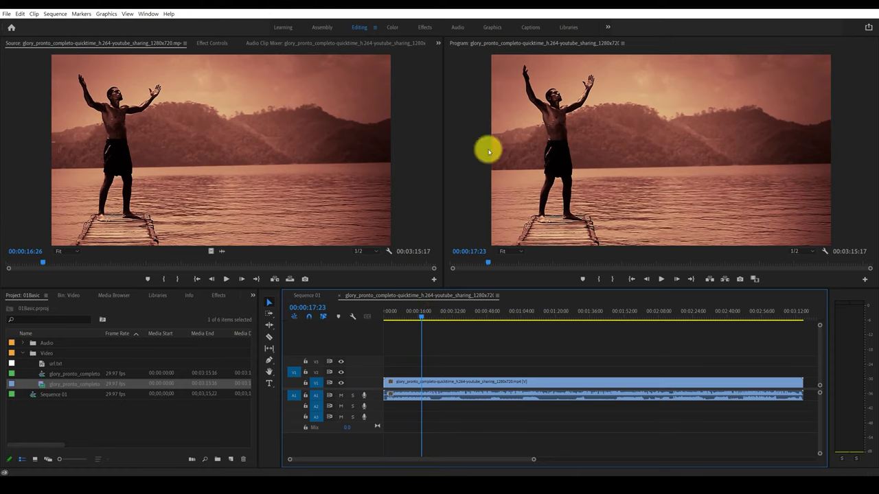
pyautogui.moveTo(425, 314); pyautogui.dragTo(434, 329)
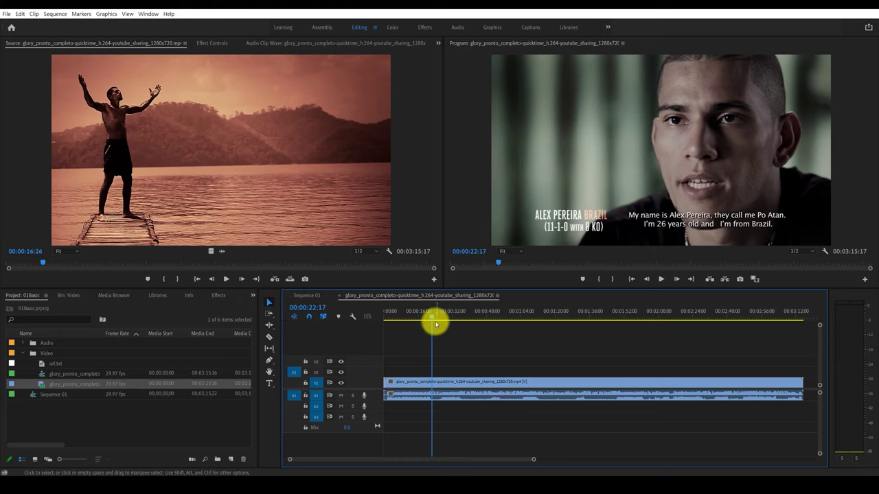
pyautogui.moveTo(431, 320); pyautogui.dragTo(447, 314)
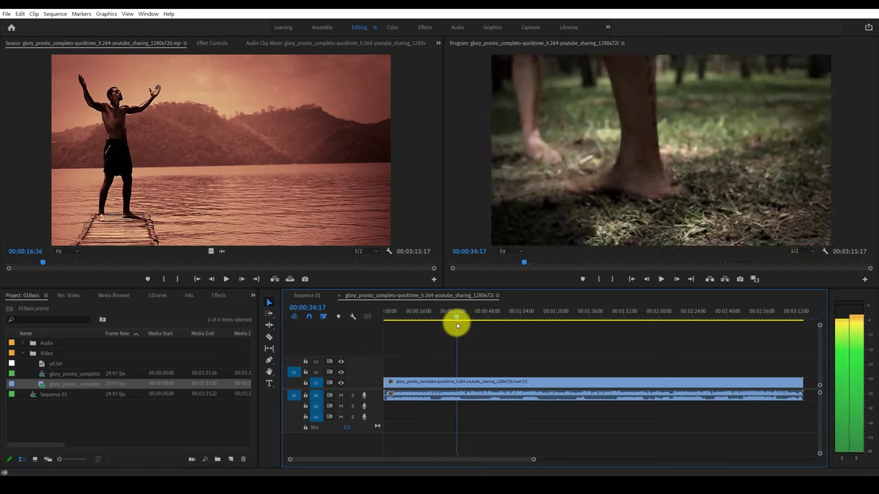
pyautogui.moveTo(450, 310); pyautogui.dragTo(457, 315)
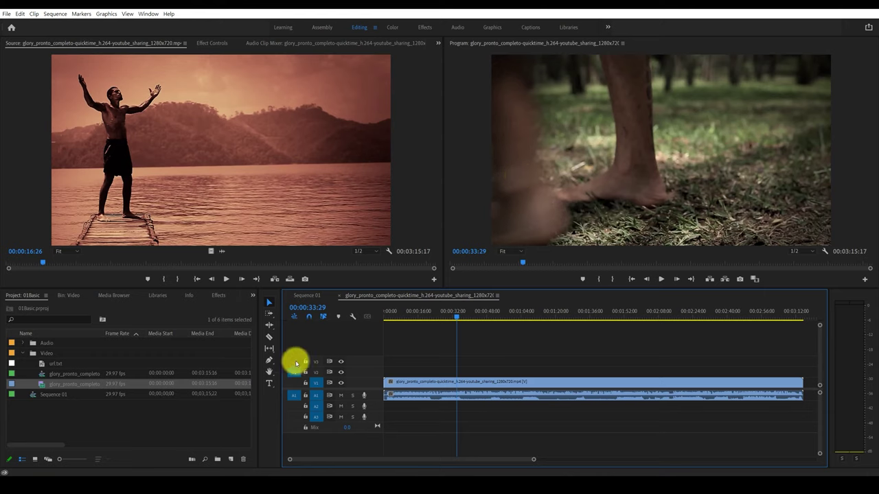
# - Delete the clip-based sequence and Sequence 01 from the project, confirming each removal
pyautogui.click(76, 410)
pyautogui.click(61, 385)
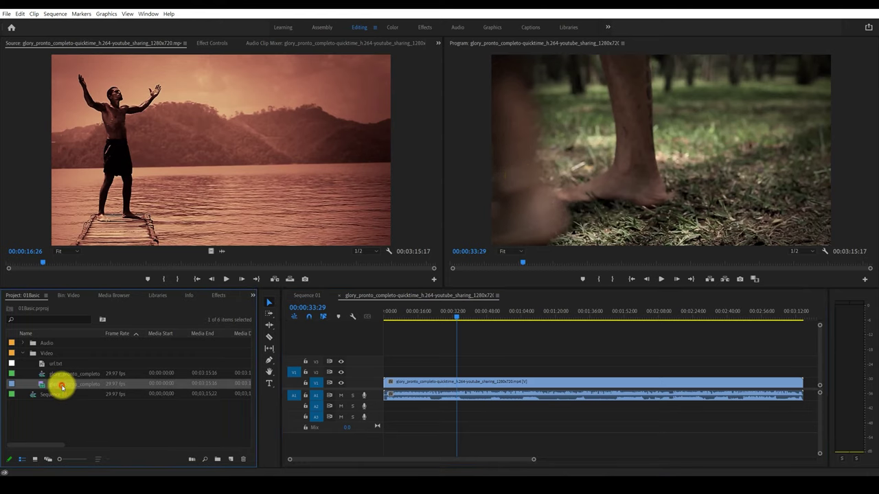
pyautogui.press('Delete')
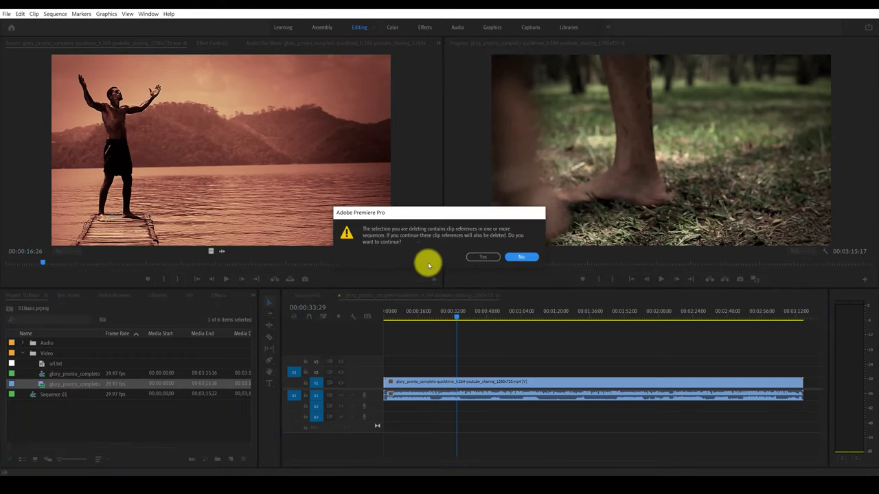
pyautogui.click(471, 258)
pyautogui.click(54, 384)
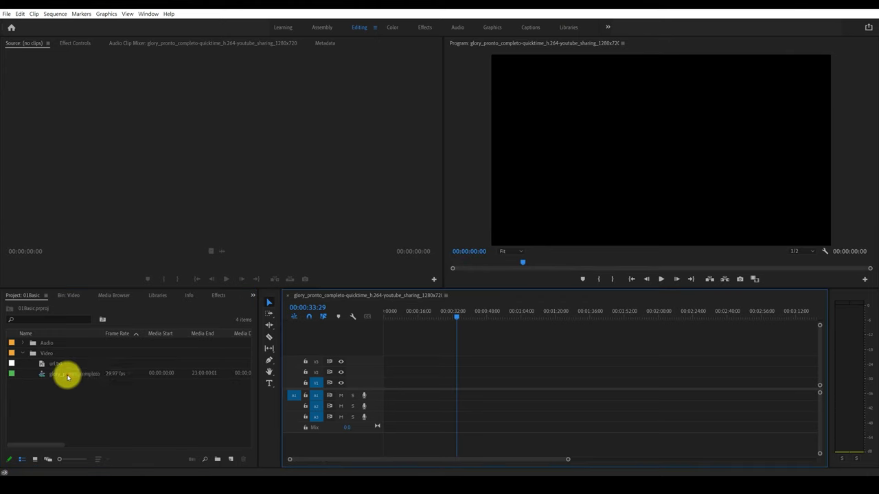
pyautogui.press('Delete')
pyautogui.click(80, 410)
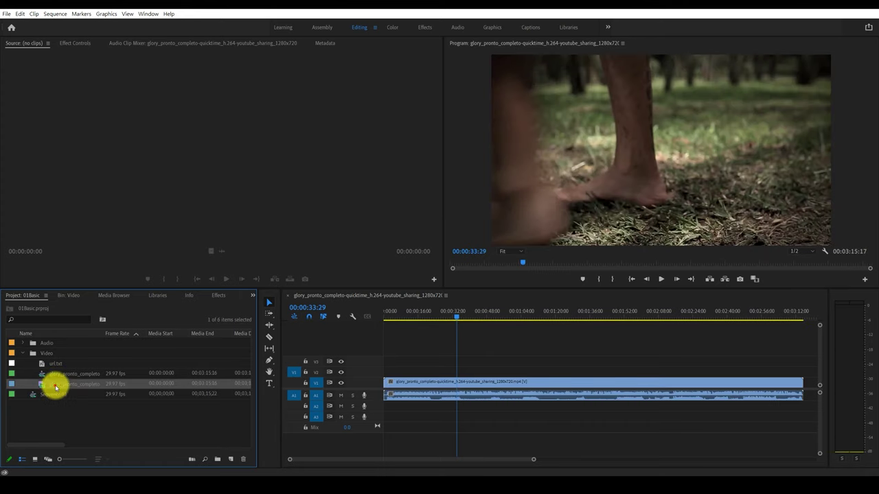
pyautogui.click(56, 379)
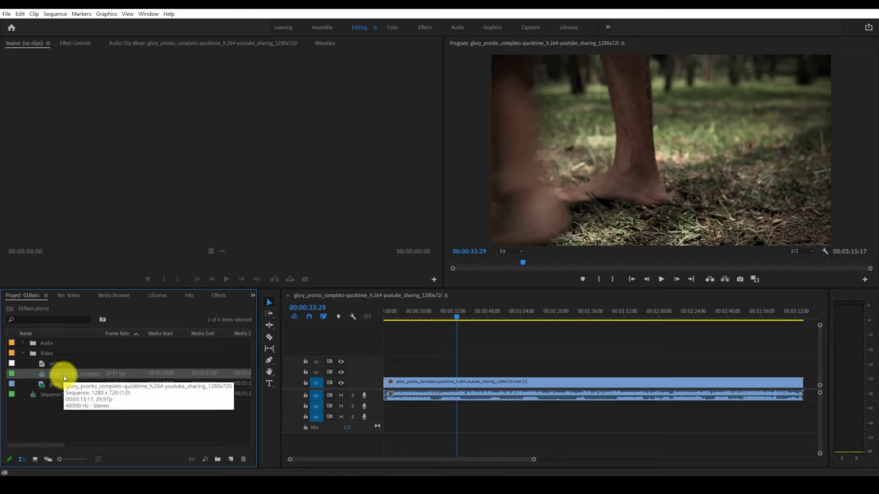
pyautogui.press('Delete')
pyautogui.press('Delete')
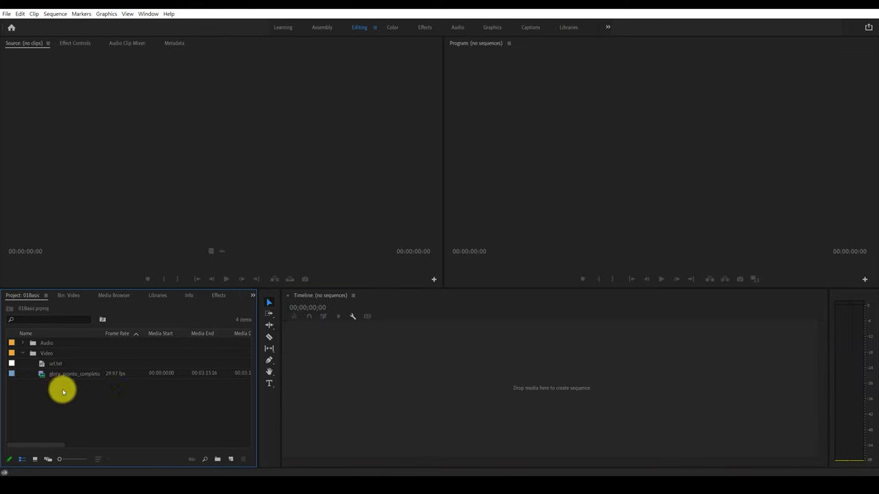
pyautogui.click(102, 404)
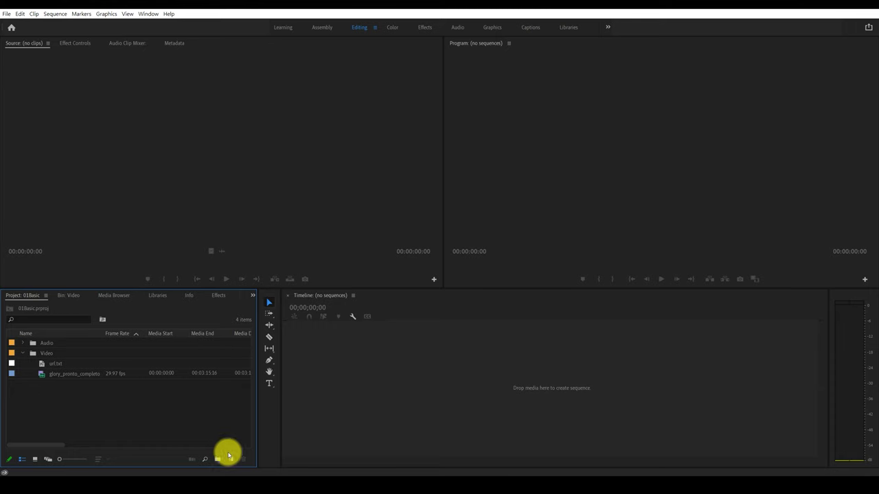
# - Create Sequence 03 from DSLR 1080p30 with its frame size changed to 1280x720
pyautogui.click(232, 459)
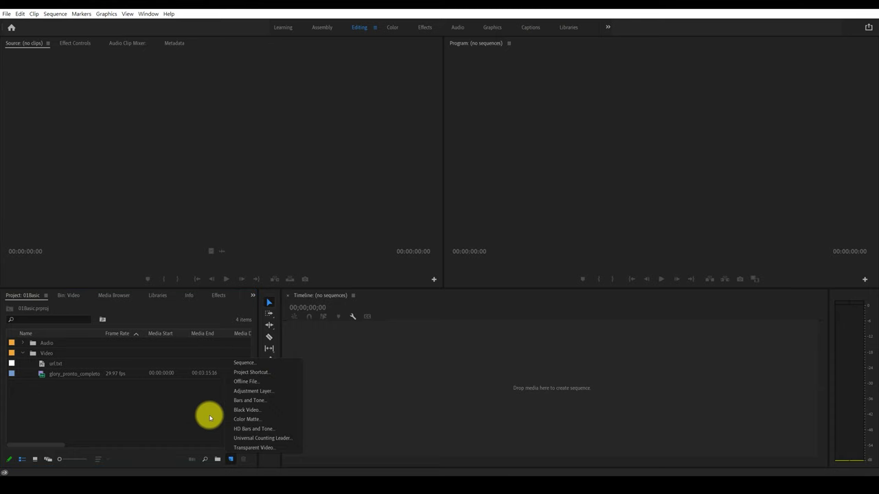
pyautogui.click(274, 366)
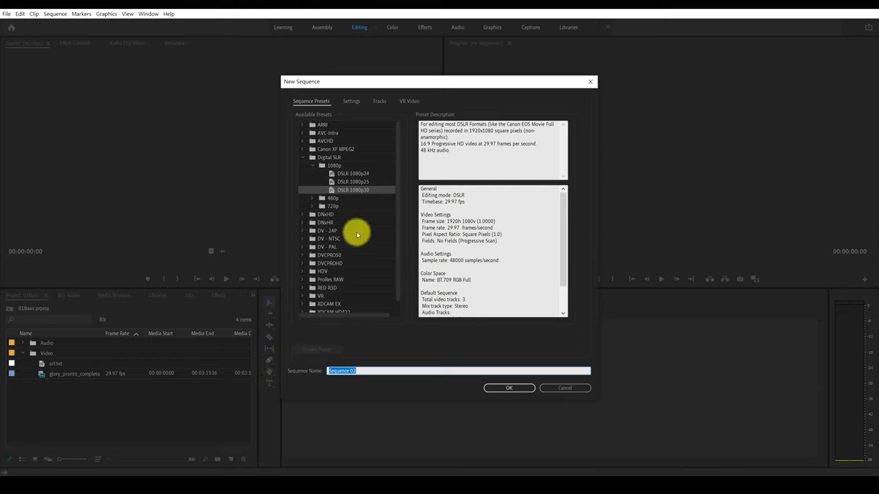
pyautogui.click(350, 101)
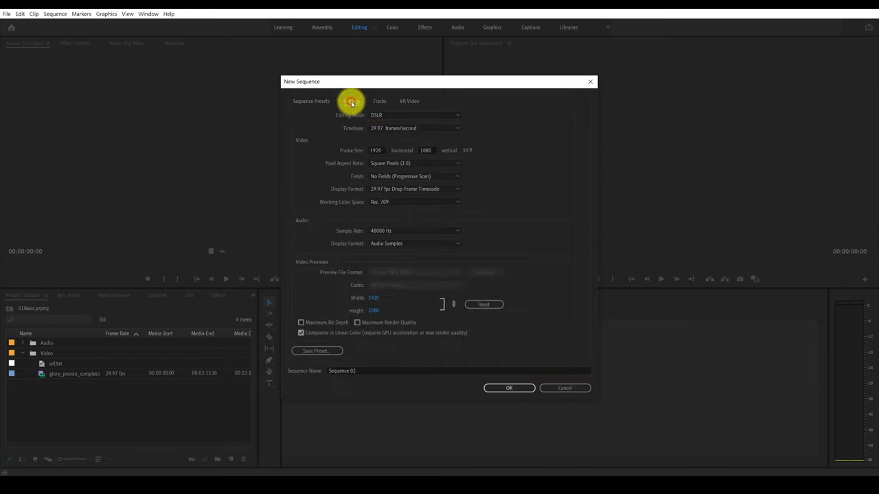
pyautogui.click(381, 150)
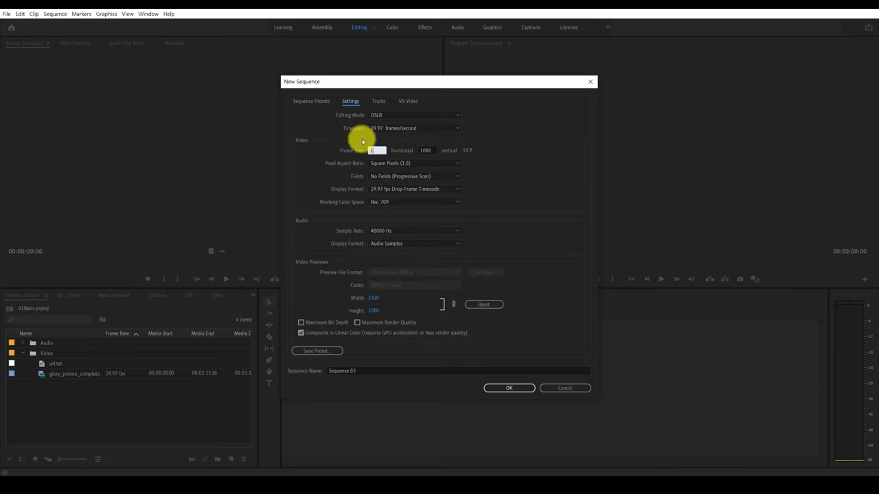
pyautogui.click(431, 150)
pyautogui.write('720')
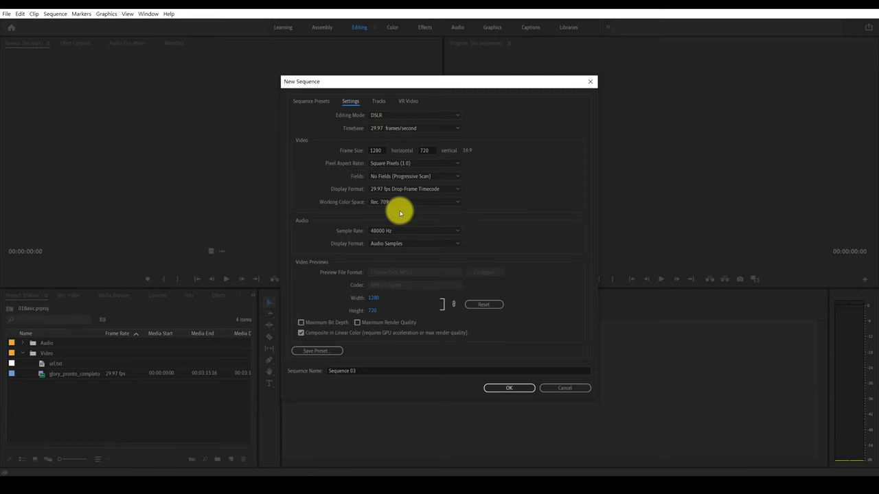
pyautogui.click(508, 389)
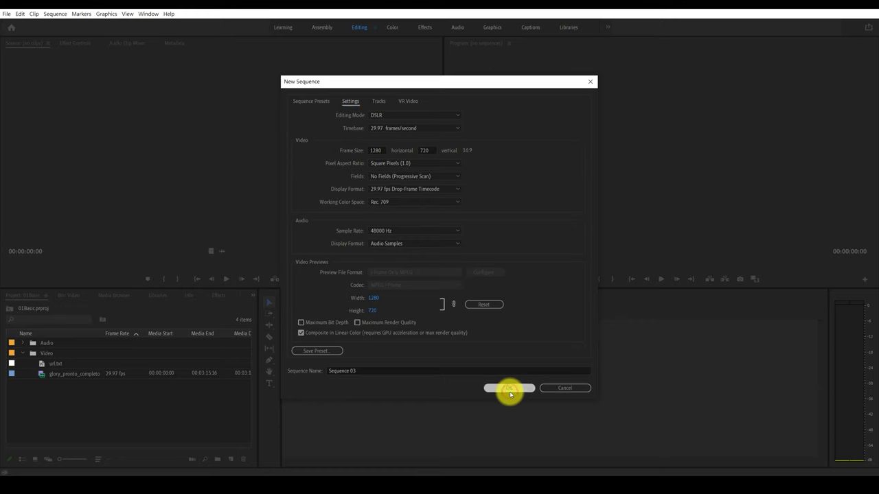
pyautogui.click(43, 412)
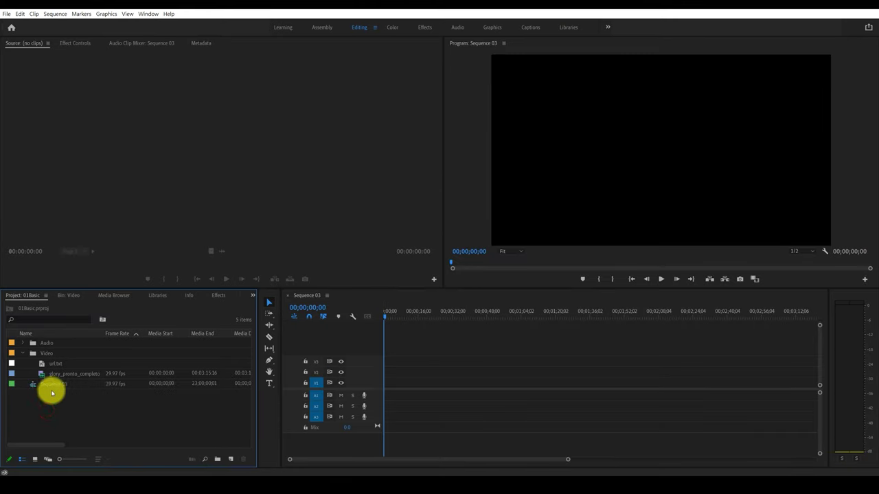
# - Load the glory trailer in the Source monitor and mark In at 29;29, Out at the boxing ring shot
pyautogui.click(46, 375)
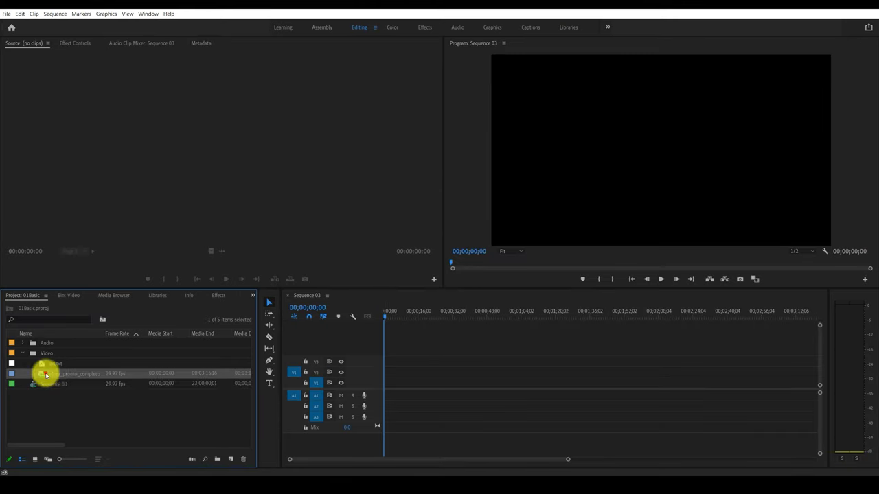
pyautogui.doubleClick(46, 375)
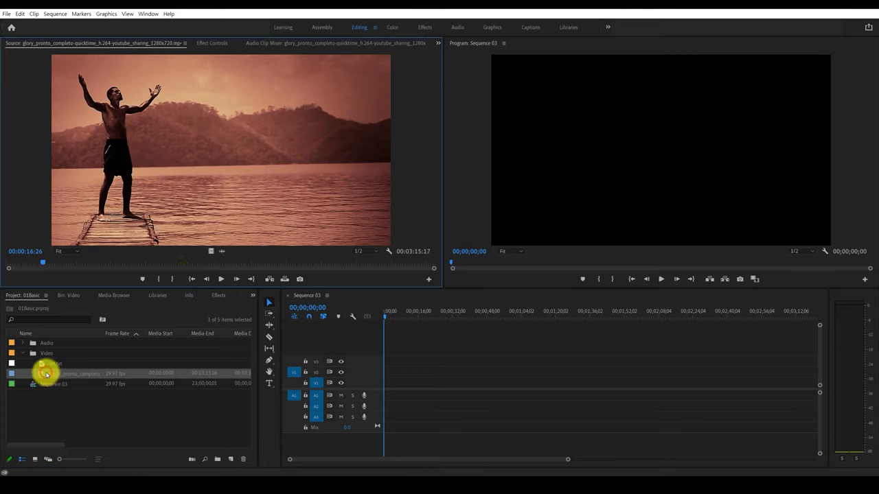
pyautogui.click(33, 266)
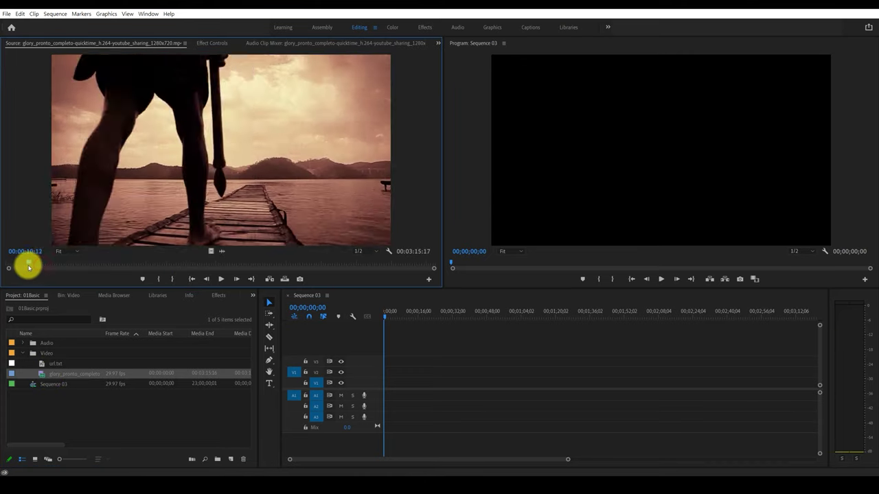
pyautogui.moveTo(33, 268)
pyautogui.mouseDown()
pyautogui.moveTo(73, 277)
pyautogui.moveTo(44, 284)
pyautogui.mouseUp()
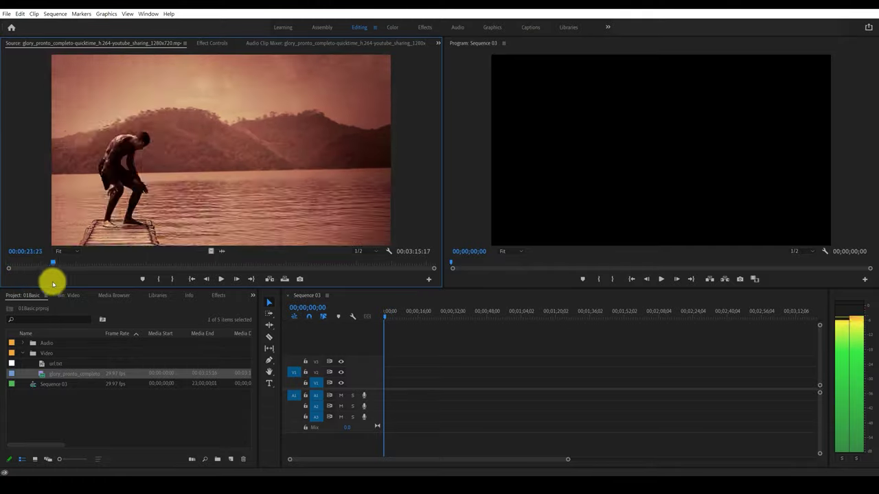
pyautogui.moveTo(44, 284); pyautogui.dragTo(71, 281)
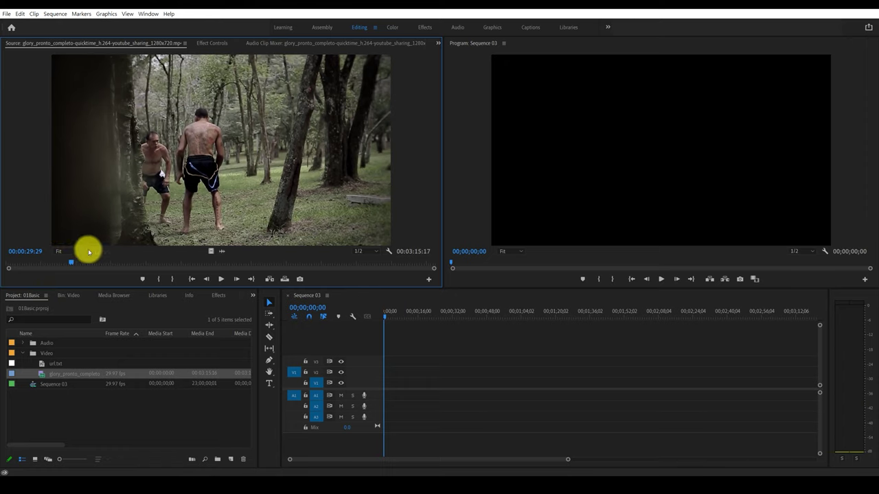
pyautogui.click(157, 280)
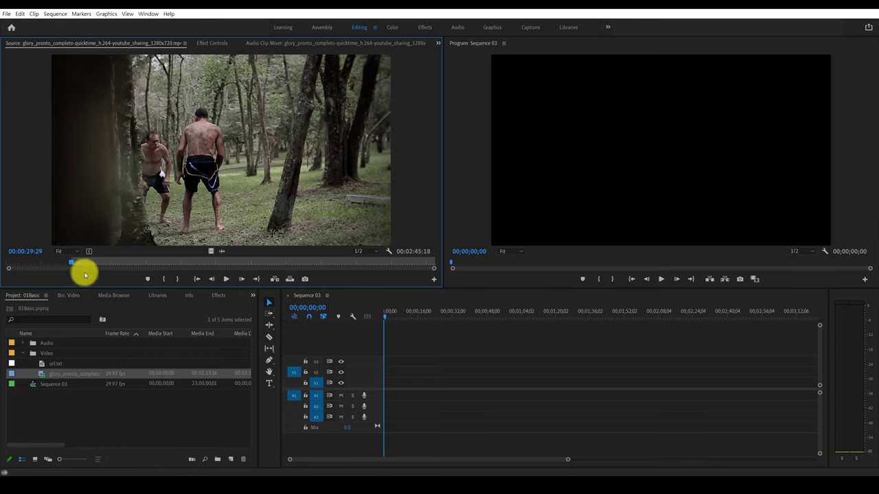
pyautogui.moveTo(71, 265)
pyautogui.mouseDown()
pyautogui.moveTo(132, 270)
pyautogui.moveTo(112, 268)
pyautogui.mouseUp()
pyautogui.click(177, 280)
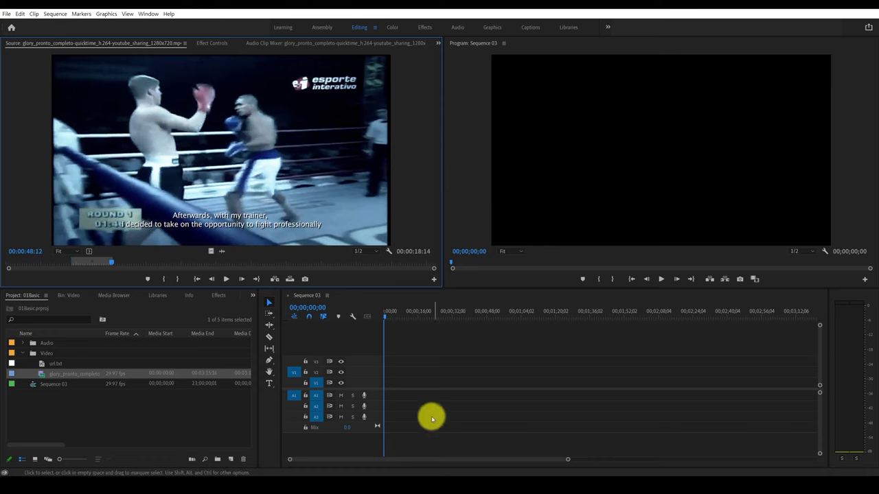
pyautogui.moveTo(298, 254); pyautogui.dragTo(410, 386)
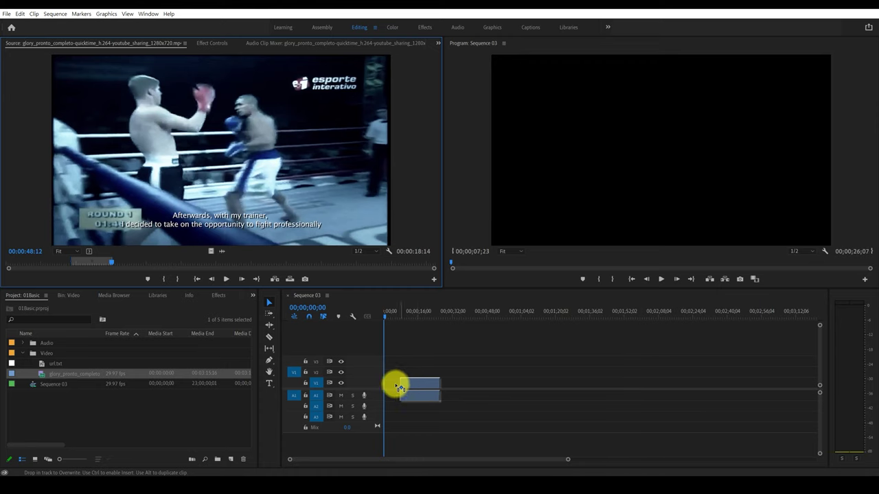
pyautogui.moveTo(410, 386); pyautogui.dragTo(411, 386)
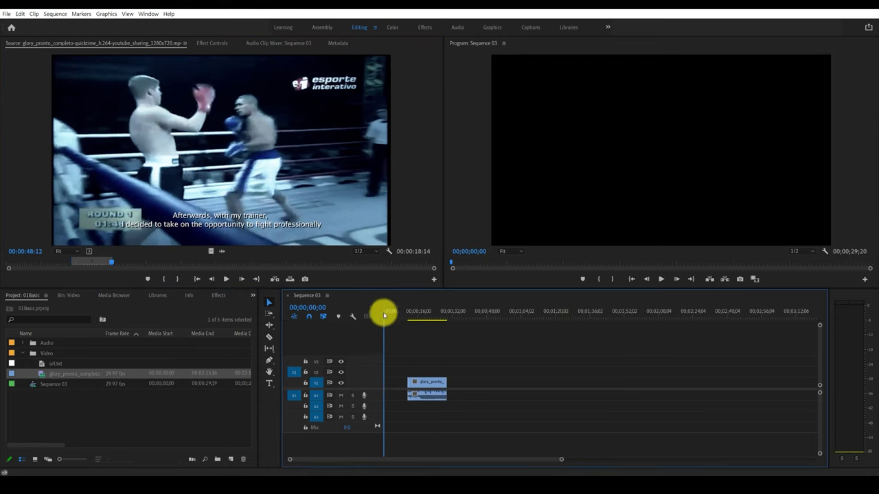
pyautogui.moveTo(387, 318); pyautogui.dragTo(405, 320)
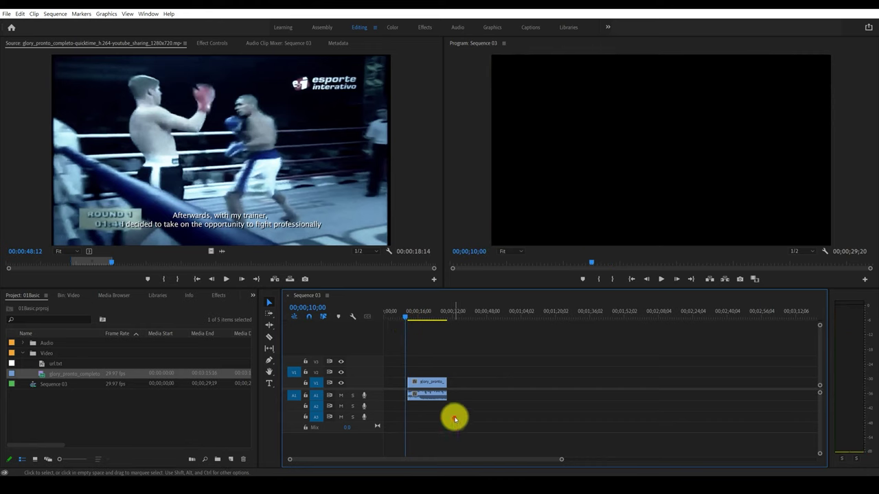
pyautogui.click(424, 380)
pyautogui.press('Delete')
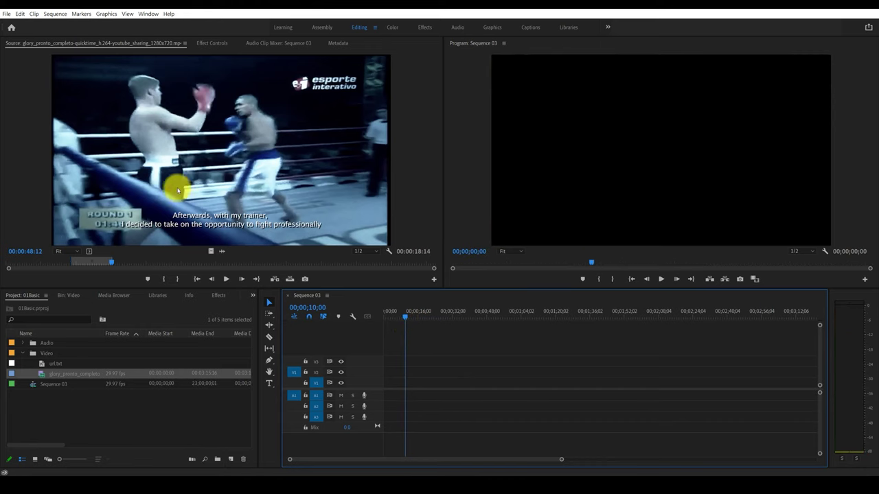
pyautogui.click(222, 176)
pyautogui.moveTo(343, 298); pyautogui.dragTo(410, 393)
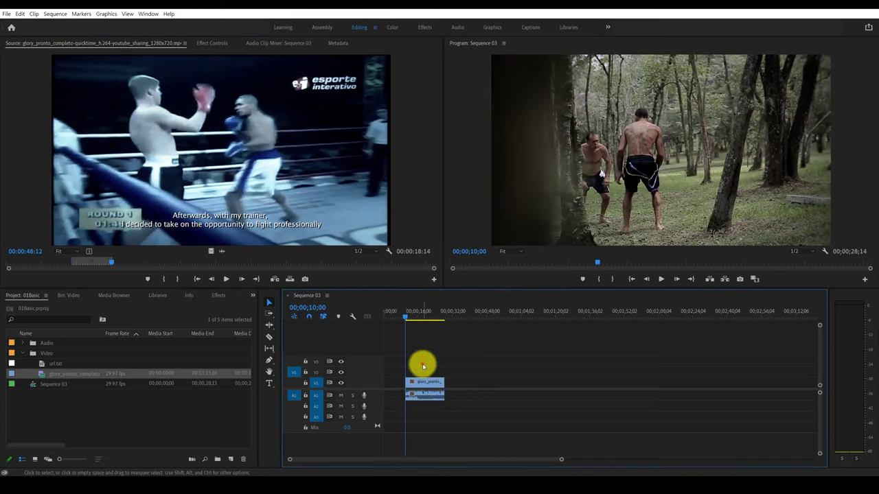
pyautogui.press('Delete')
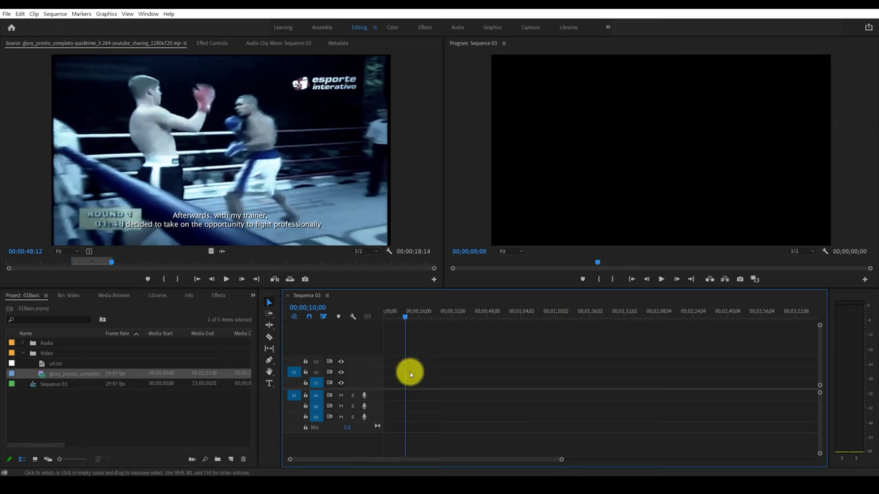
pyautogui.click(275, 279)
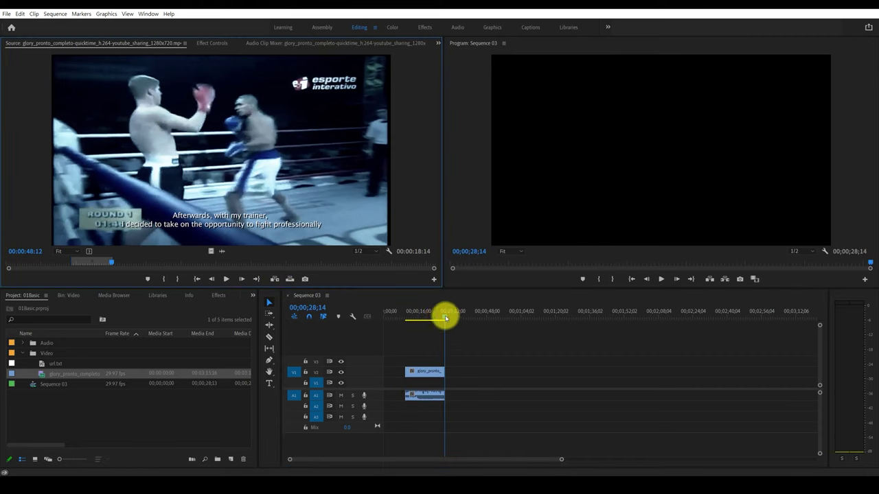
pyautogui.moveTo(446, 318)
pyautogui.mouseDown()
pyautogui.moveTo(441, 338)
pyautogui.moveTo(423, 335)
pyautogui.mouseUp()
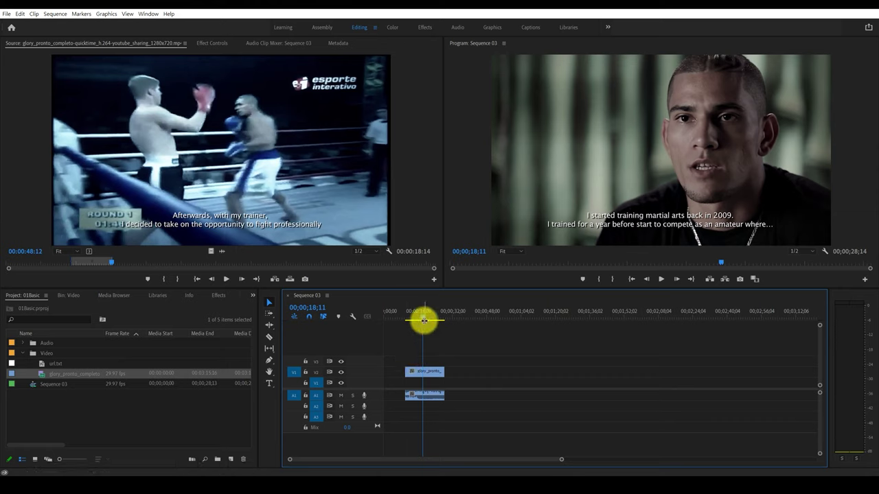
pyautogui.click(426, 319)
pyautogui.moveTo(426, 320); pyautogui.dragTo(424, 318)
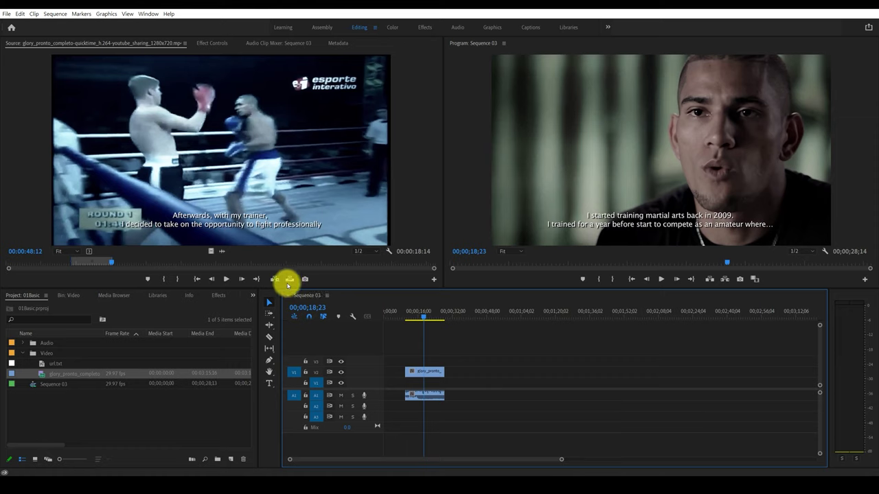
pyautogui.click(291, 280)
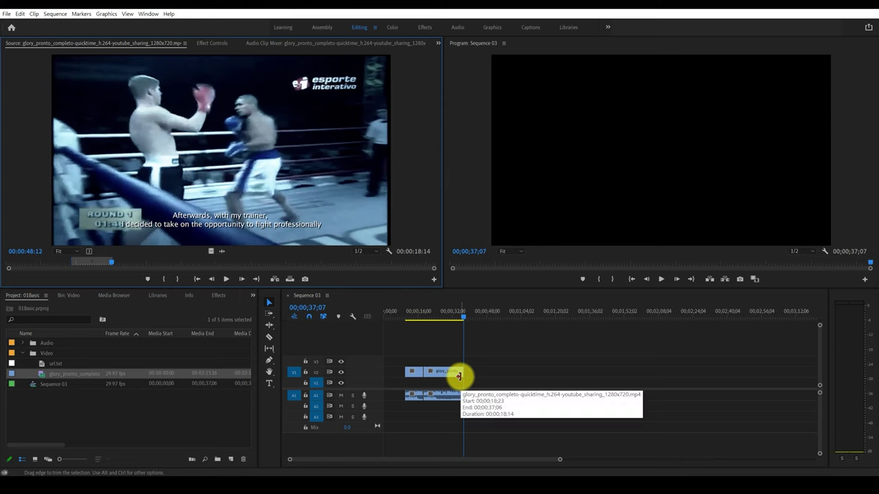
pyautogui.moveTo(476, 408); pyautogui.dragTo(405, 368)
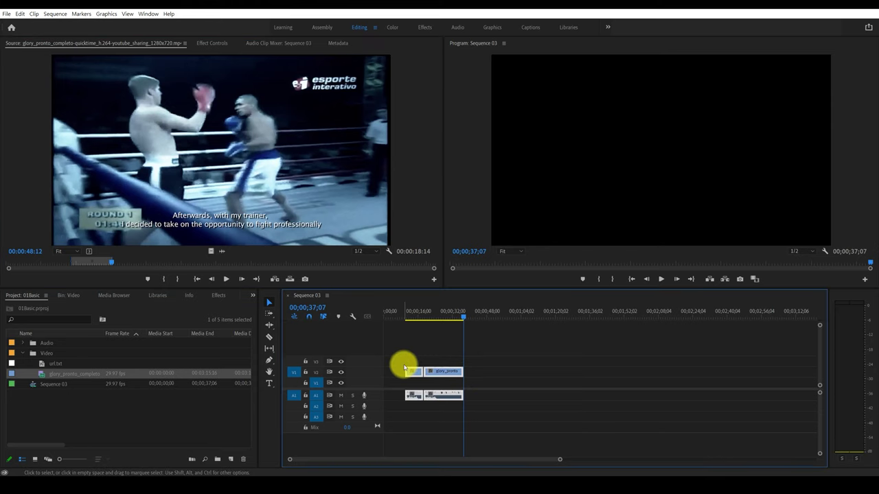
pyautogui.press('Delete')
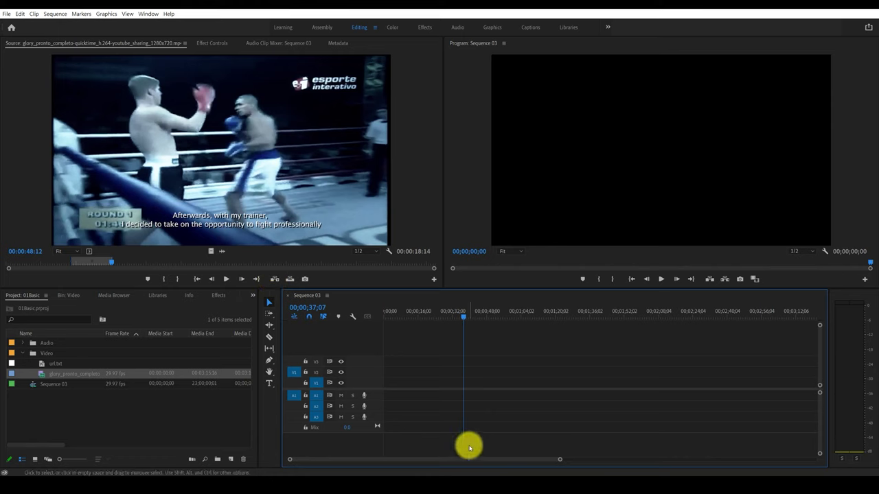
# - Shorten the glory source range's out point and drop it onto Sequence 03's V1 and A1, ending at 34;05
pyautogui.doubleClick(175, 371)
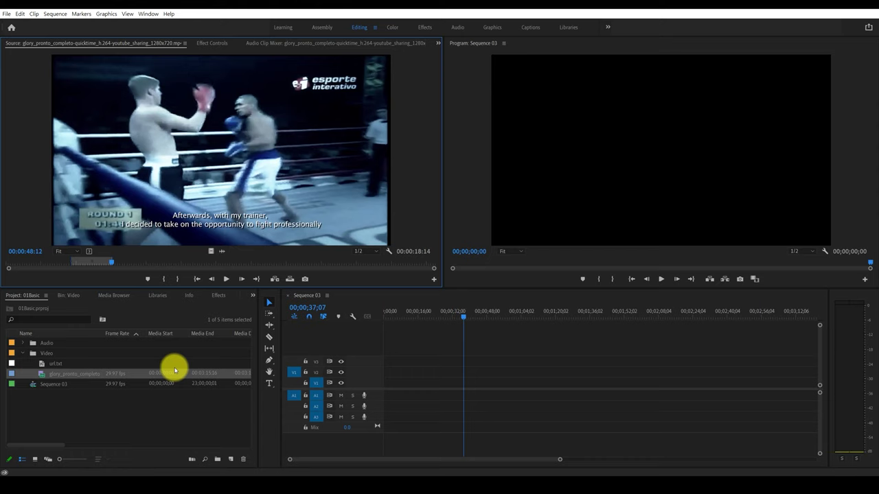
pyautogui.moveTo(110, 262); pyautogui.dragTo(58, 260)
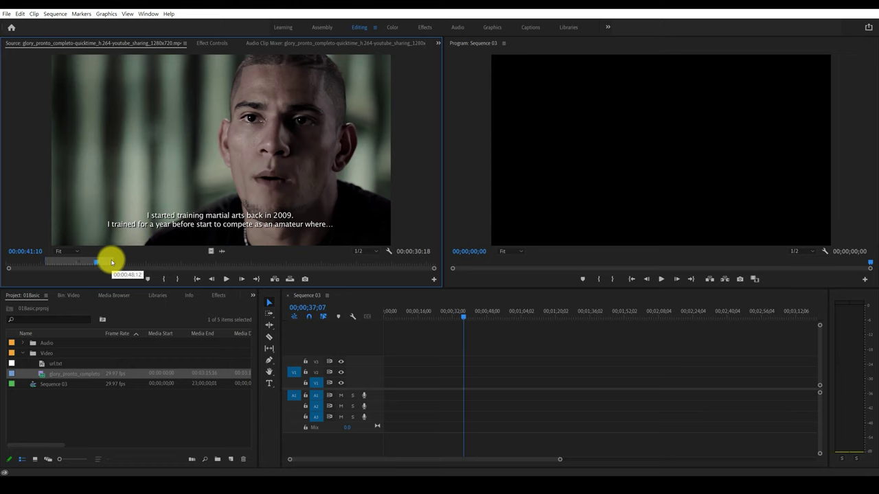
pyautogui.moveTo(115, 259); pyautogui.dragTo(90, 261)
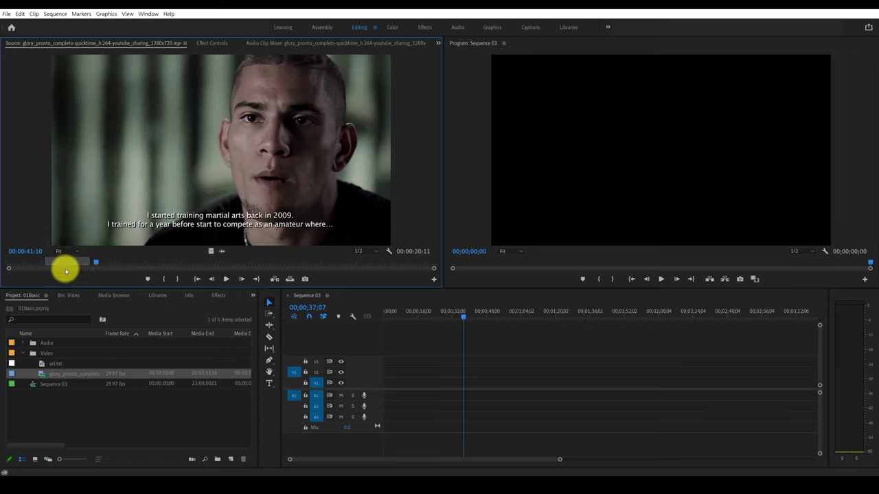
pyautogui.click(75, 262)
pyautogui.moveTo(202, 213)
pyautogui.mouseDown()
pyautogui.moveTo(390, 391)
pyautogui.moveTo(423, 393)
pyautogui.moveTo(415, 391)
pyautogui.mouseUp()
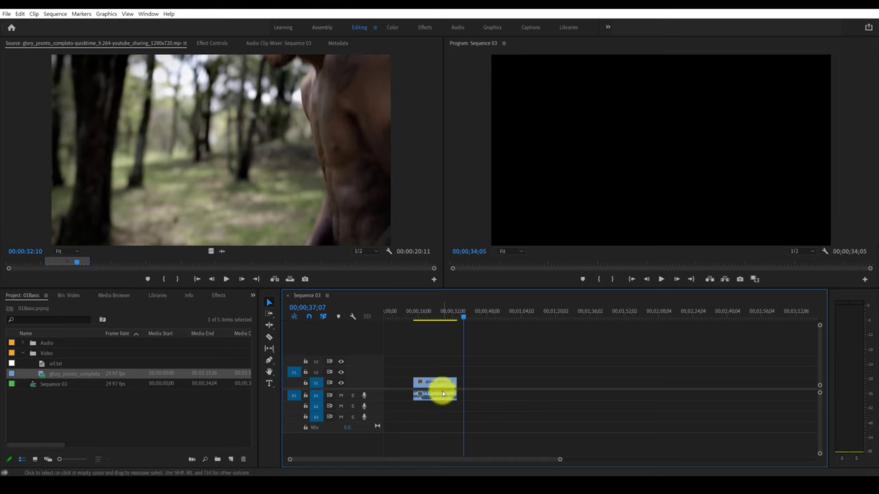
pyautogui.moveTo(460, 318)
pyautogui.mouseDown()
pyautogui.moveTo(468, 322)
pyautogui.moveTo(440, 322)
pyautogui.mouseUp()
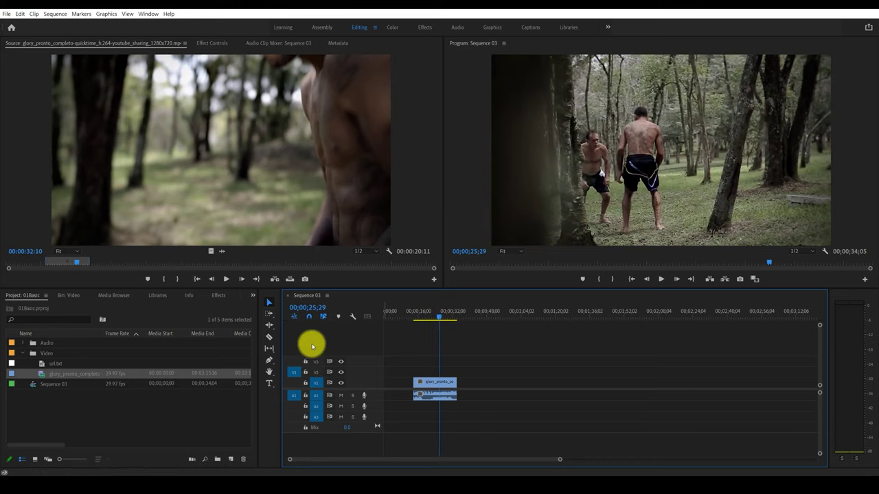
# - Razor the trailer clip at 23;05 and drag the second piece later, leaving a gap
pyautogui.click(269, 337)
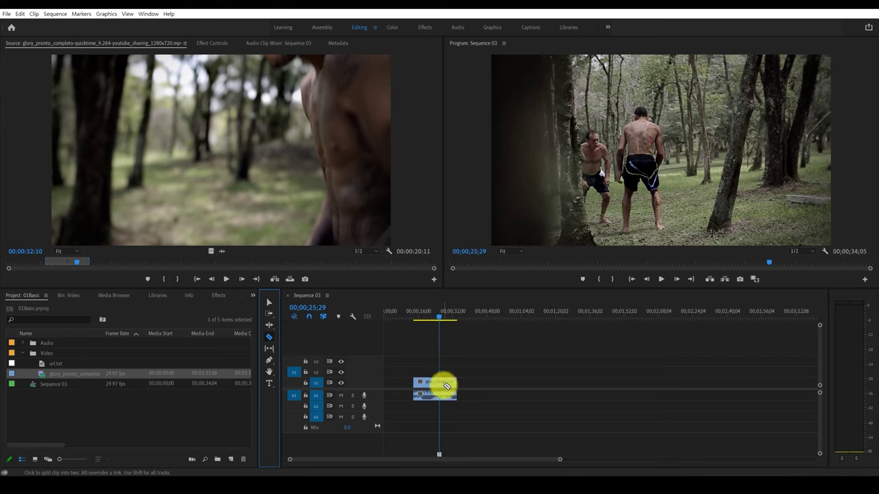
pyautogui.moveTo(441, 321)
pyautogui.mouseDown()
pyautogui.moveTo(453, 327)
pyautogui.moveTo(435, 323)
pyautogui.mouseUp()
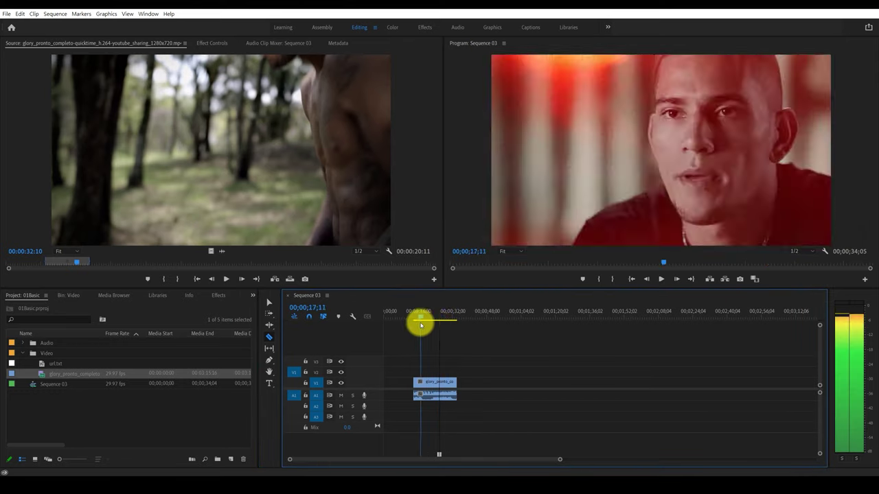
pyautogui.click(434, 383)
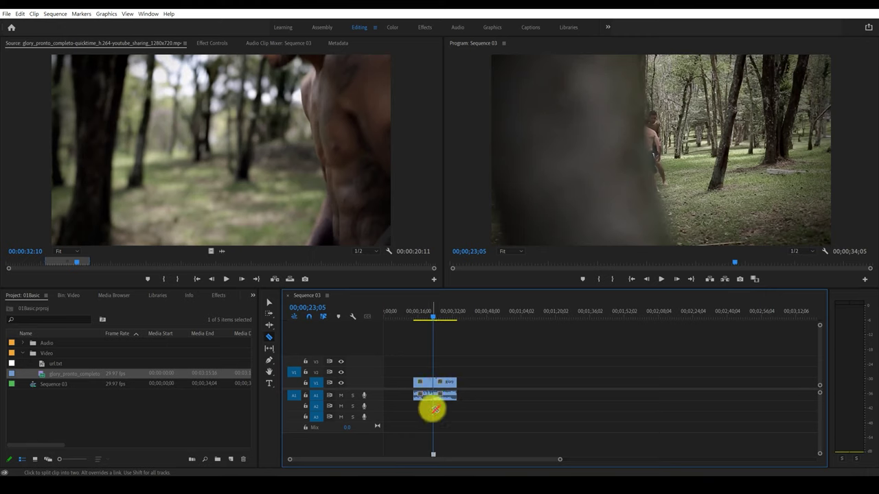
pyautogui.moveTo(433, 320); pyautogui.dragTo(452, 320)
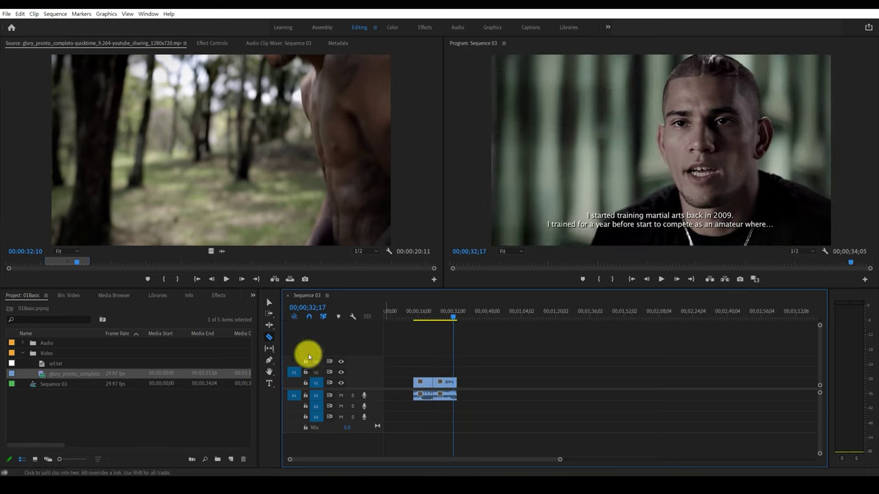
pyautogui.click(271, 303)
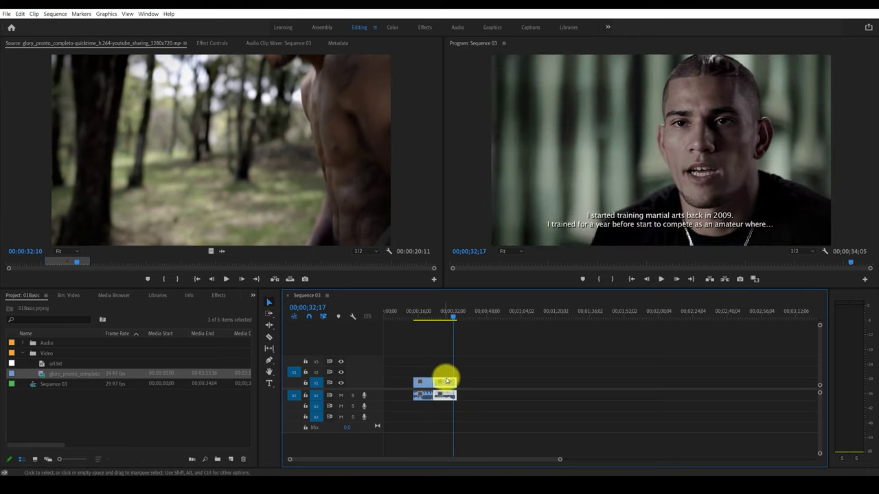
pyautogui.moveTo(447, 383); pyautogui.dragTo(479, 383)
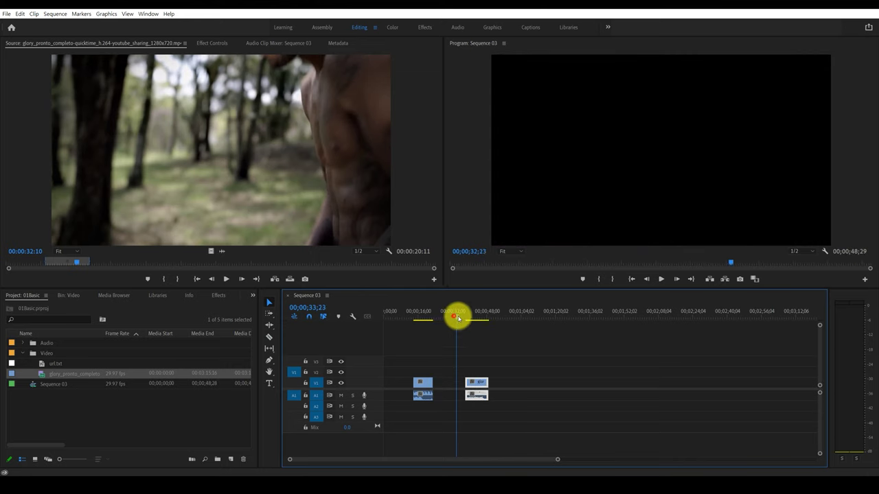
# - Move the second trailer piece up to track V2 and slide it later in time
pyautogui.moveTo(458, 318); pyautogui.dragTo(431, 318)
pyautogui.click(474, 386)
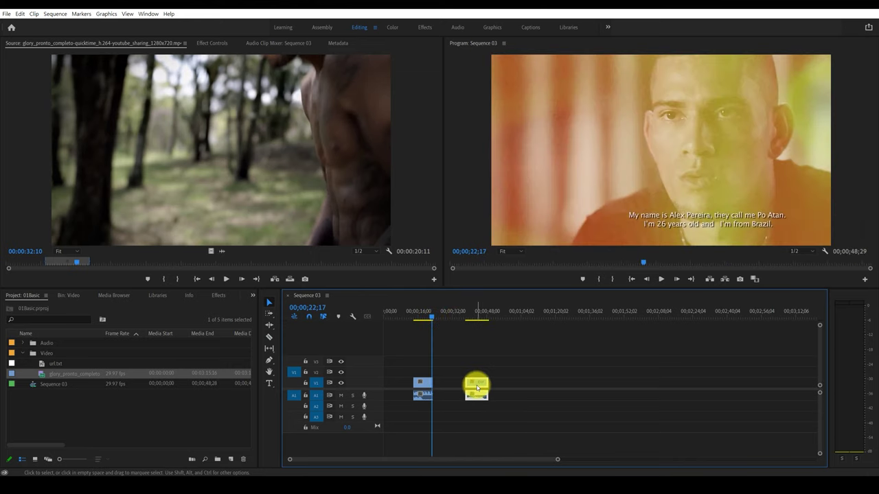
pyautogui.moveTo(478, 386); pyautogui.dragTo(474, 377)
pyautogui.moveTo(459, 377); pyautogui.dragTo(436, 372)
pyautogui.moveTo(431, 319); pyautogui.dragTo(425, 319)
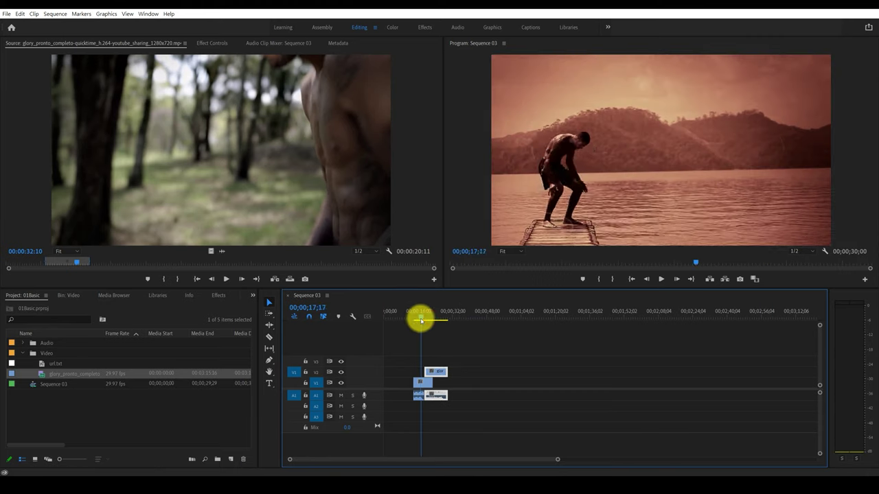
pyautogui.moveTo(426, 319)
pyautogui.mouseDown()
pyautogui.moveTo(441, 325)
pyautogui.moveTo(422, 323)
pyautogui.mouseUp()
pyautogui.moveTo(432, 372); pyautogui.dragTo(485, 377)
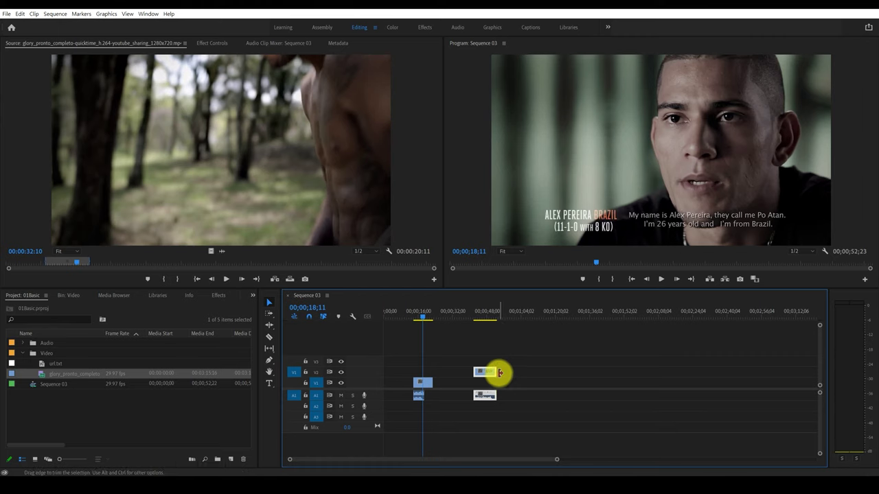
# - Pull the V2 trailer clip's start about three seconds earlier and shorten its end and audio
pyautogui.moveTo(501, 373); pyautogui.dragTo(529, 372)
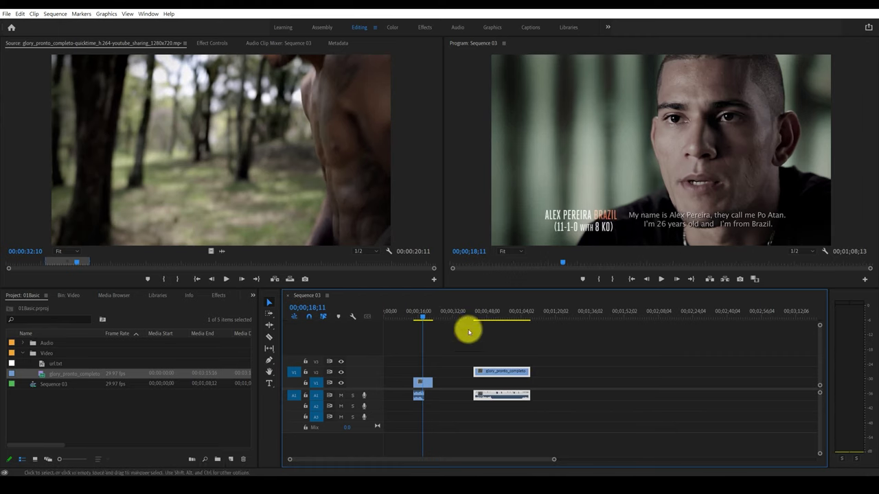
pyautogui.moveTo(426, 318); pyautogui.dragTo(487, 318)
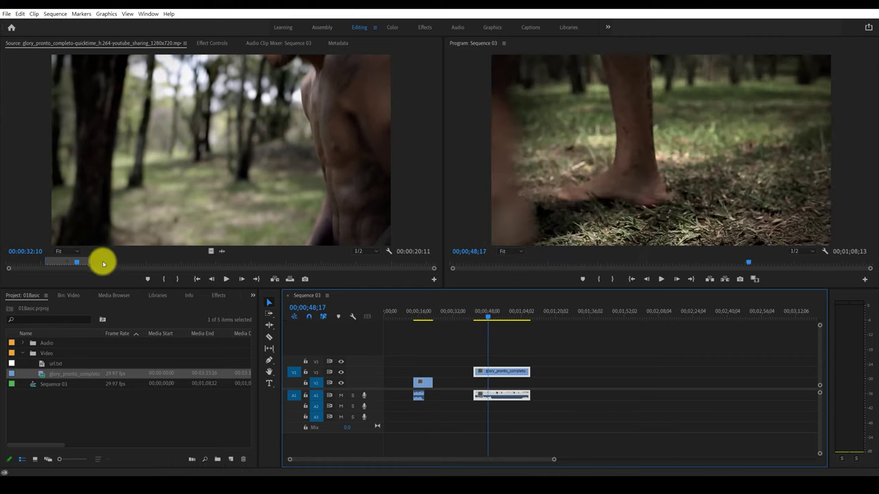
pyautogui.moveTo(89, 263); pyautogui.dragTo(108, 262)
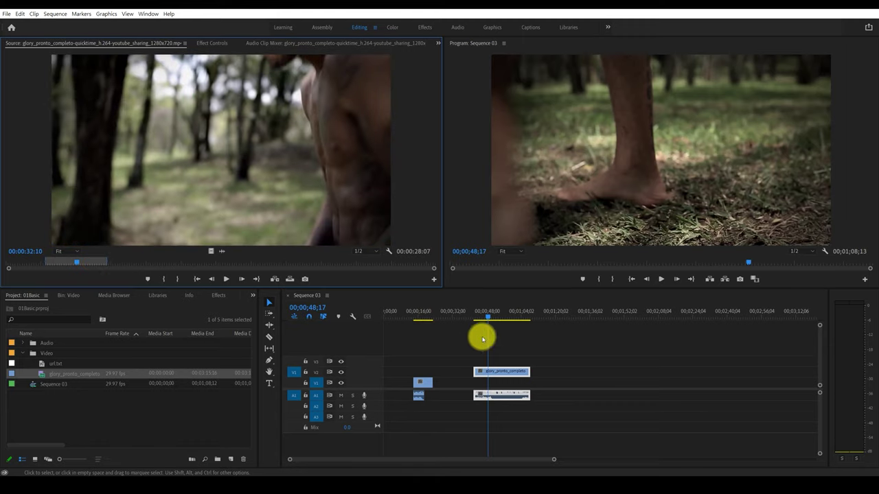
pyautogui.moveTo(469, 372); pyautogui.dragTo(464, 372)
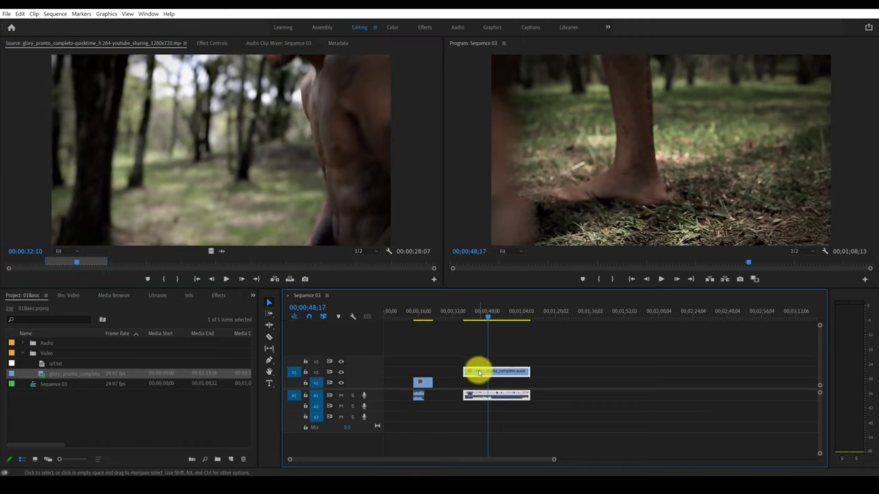
pyautogui.moveTo(485, 335); pyautogui.dragTo(467, 326)
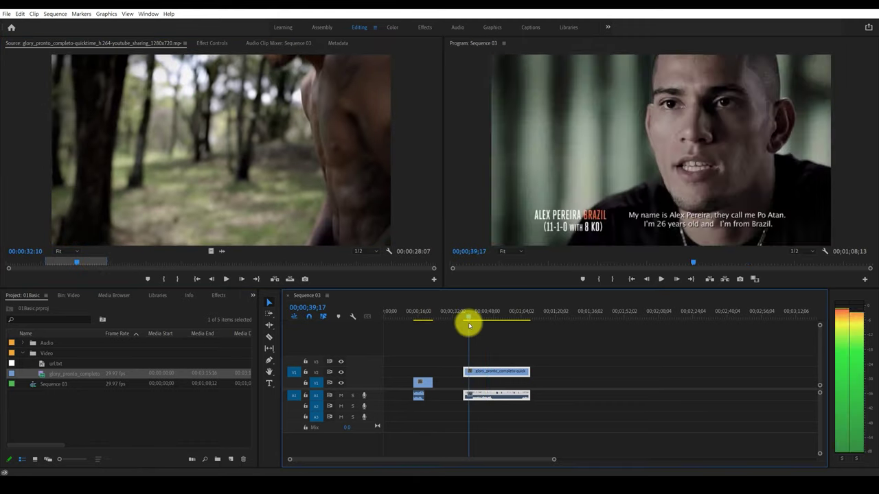
pyautogui.moveTo(467, 326); pyautogui.dragTo(463, 320)
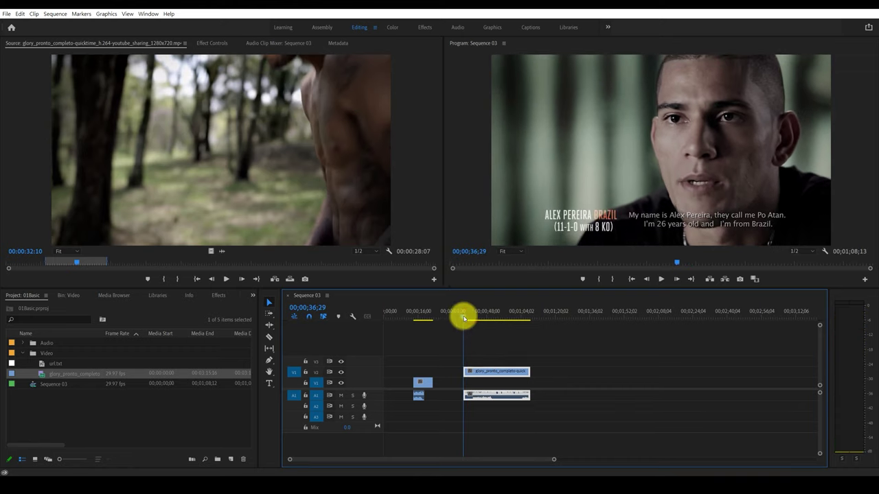
pyautogui.click(456, 317)
pyautogui.click(461, 319)
pyautogui.moveTo(460, 320); pyautogui.dragTo(464, 320)
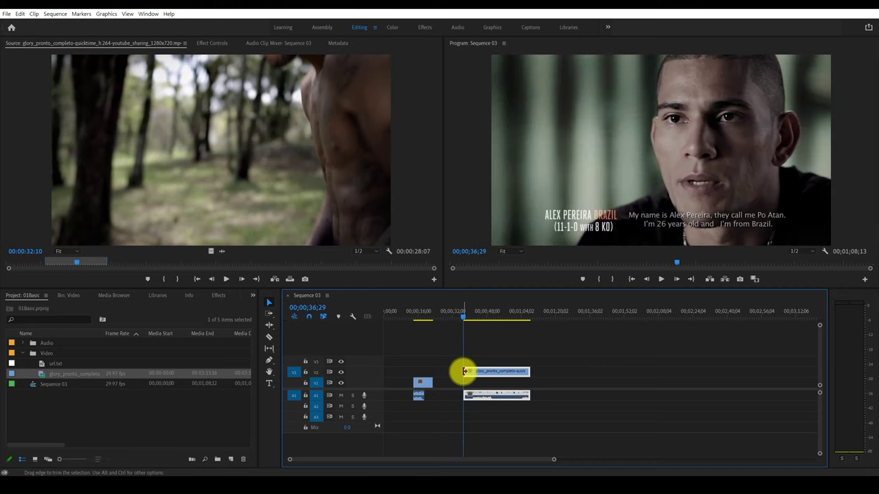
pyautogui.moveTo(463, 372); pyautogui.dragTo(454, 371)
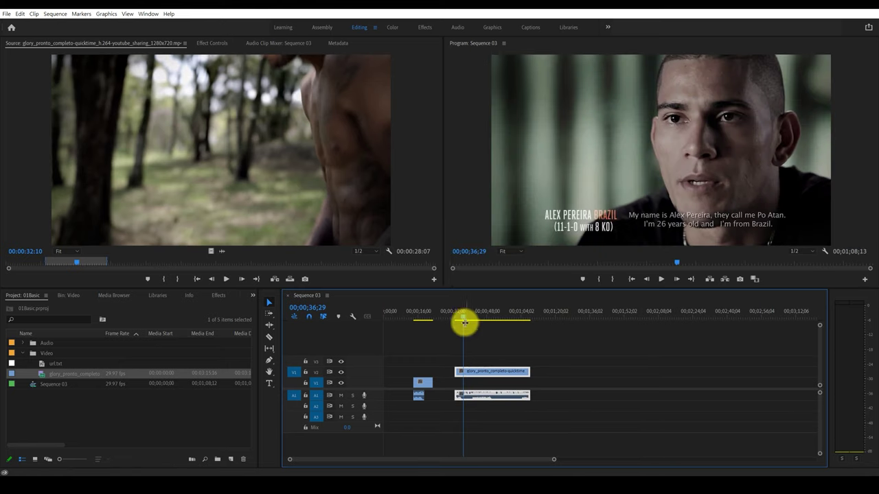
pyautogui.moveTo(465, 320); pyautogui.dragTo(480, 322)
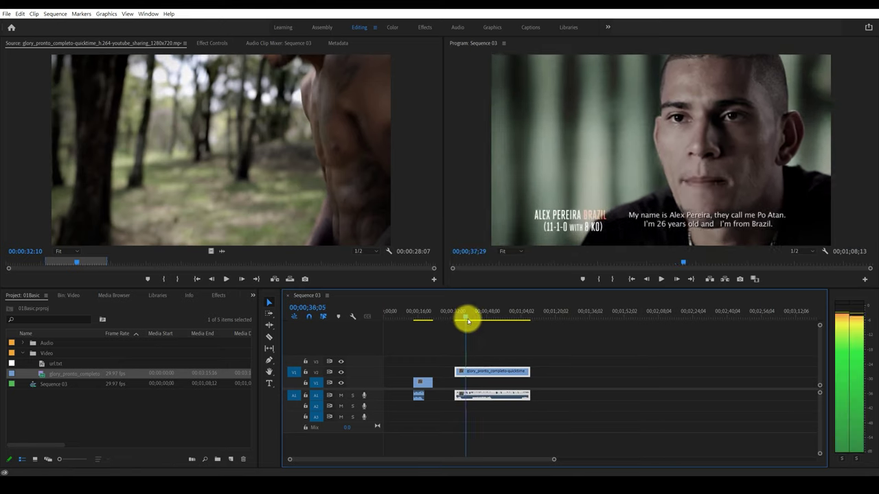
pyautogui.moveTo(528, 371); pyautogui.dragTo(520, 372)
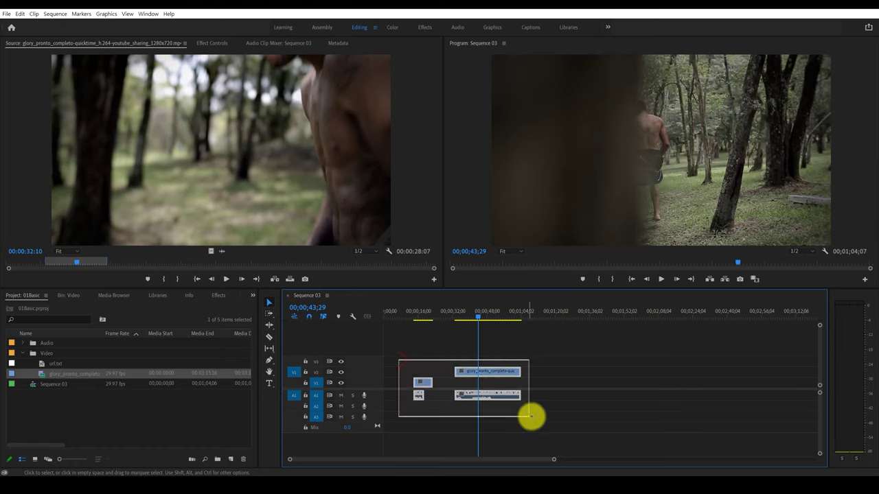
# - Marquee-select both trailer pieces and their audio in Sequence 03 and delete them
pyautogui.moveTo(398, 360); pyautogui.dragTo(543, 421)
pyautogui.press('Delete')
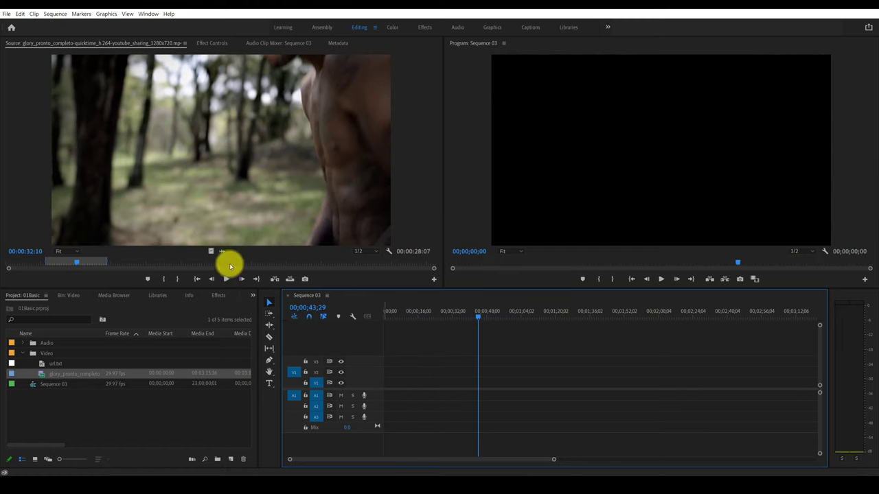
# - Clear the trailer clip's source In and Out points and park its playhead at 00;00;11;17
pyautogui.rightClick(99, 265)
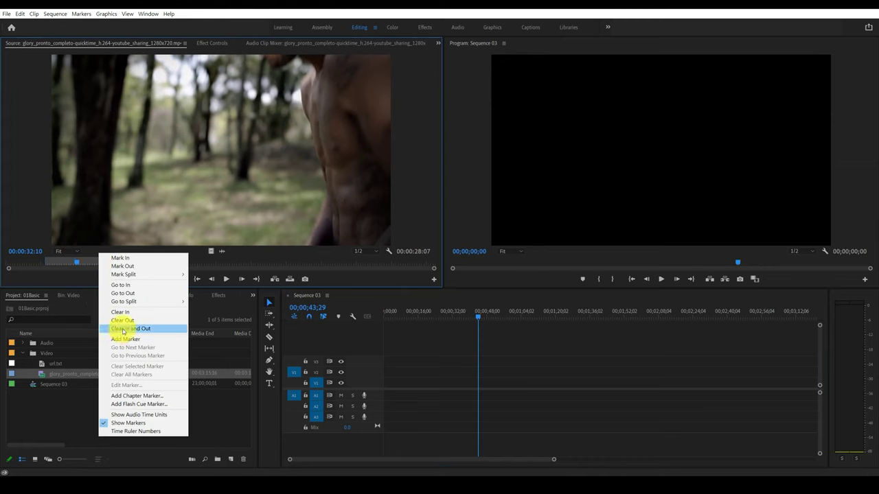
pyautogui.click(141, 330)
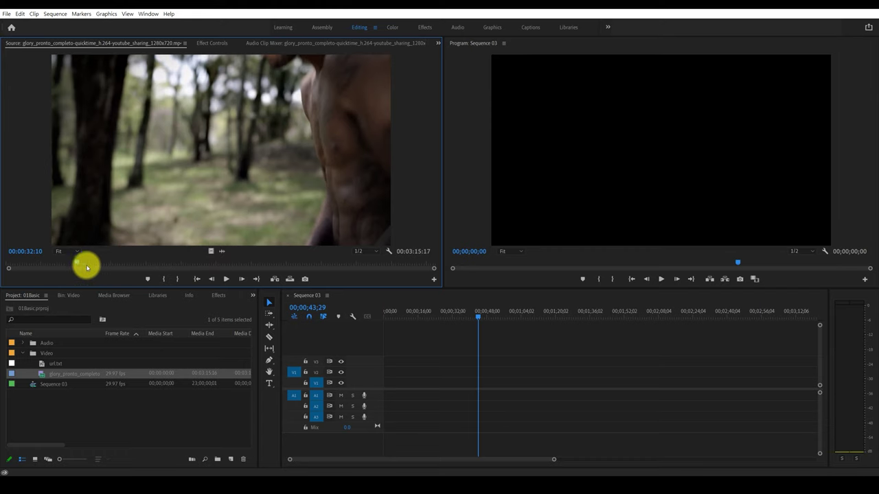
pyautogui.moveTo(74, 264); pyautogui.dragTo(32, 266)
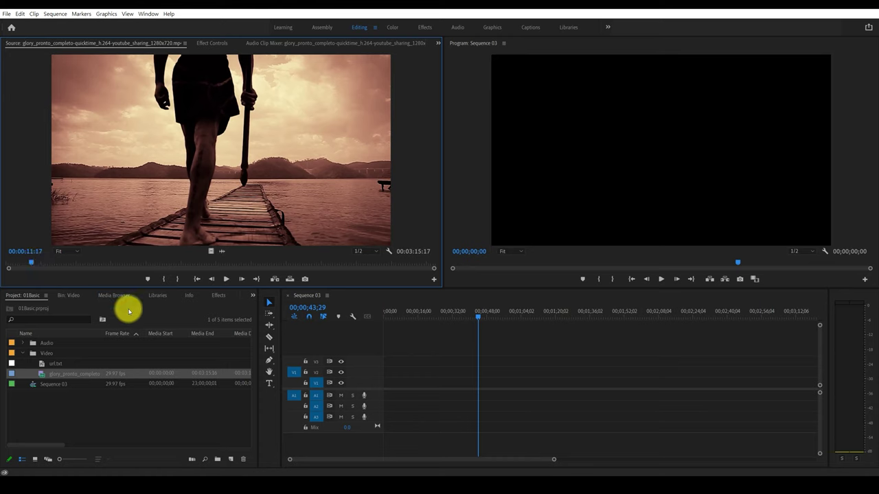
pyautogui.click(234, 458)
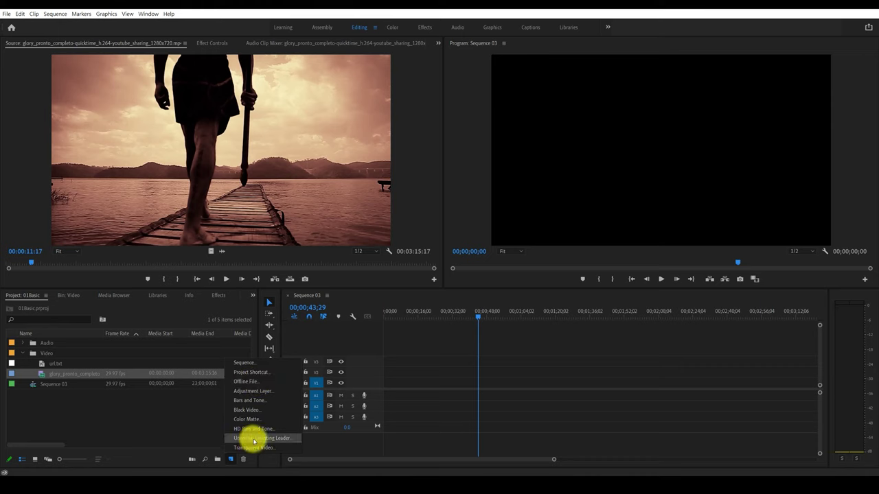
# - Create a Universal Counting Leader, accepting its default video, audio and leader settings
pyautogui.click(268, 440)
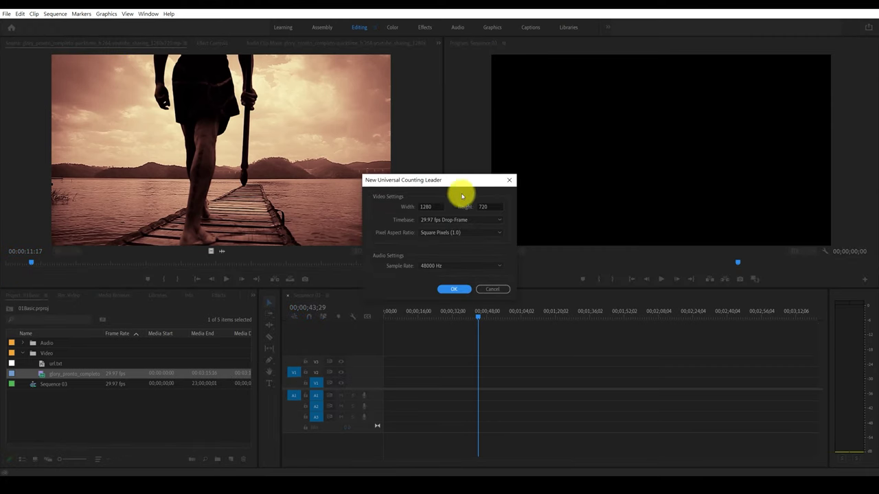
pyautogui.click(458, 292)
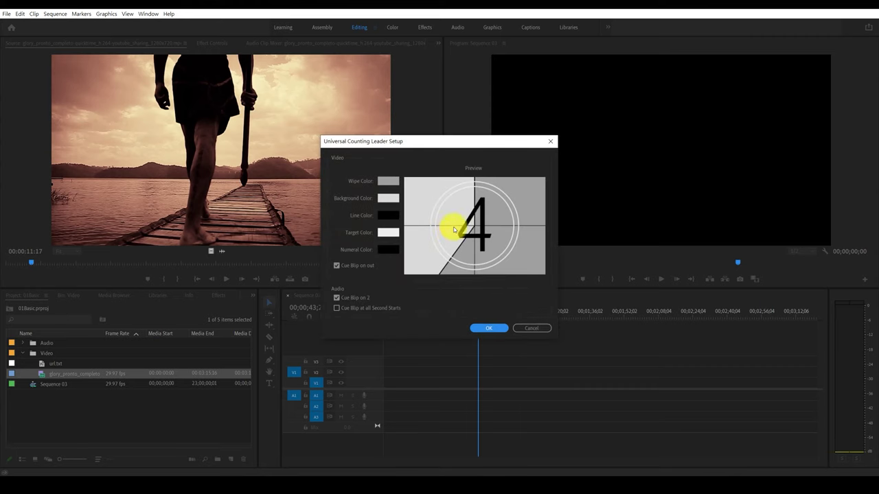
pyautogui.click(492, 329)
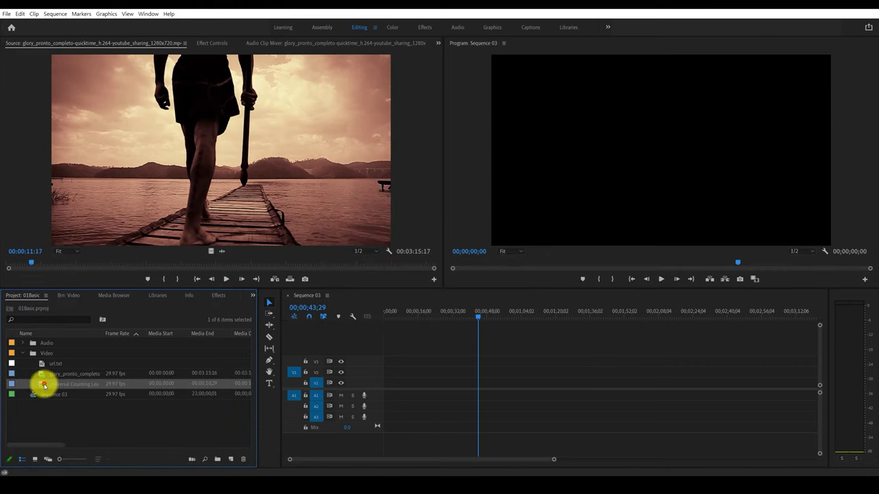
pyautogui.doubleClick(45, 387)
pyautogui.click(488, 328)
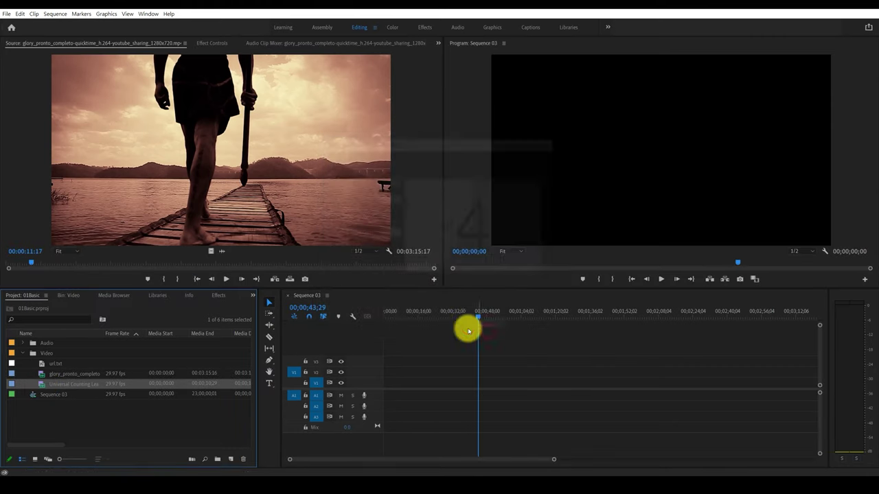
pyautogui.doubleClick(46, 386)
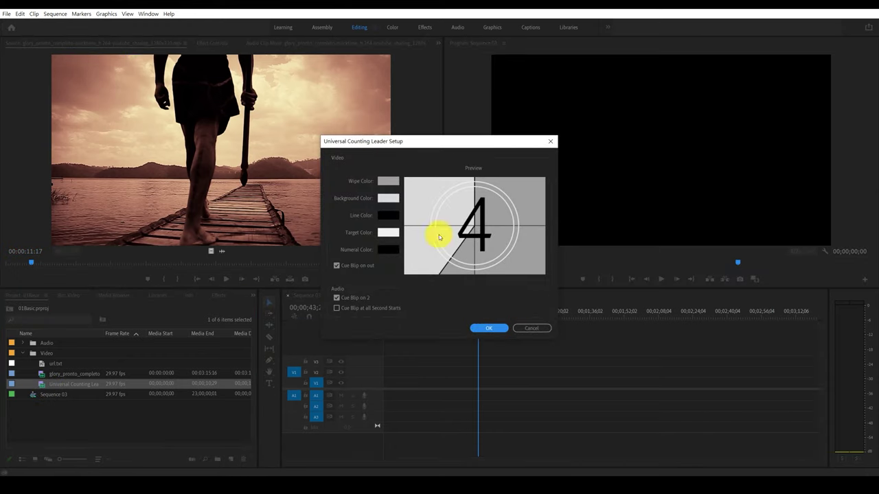
pyautogui.click(487, 327)
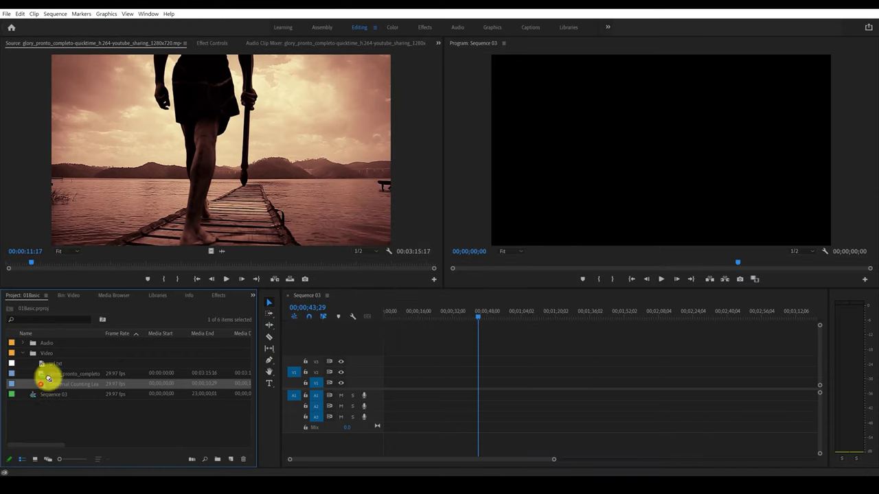
# - Play the 11-second counting leader in the Source monitor and scrub its countdown to 6
pyautogui.doubleClick(41, 387)
pyautogui.click(220, 280)
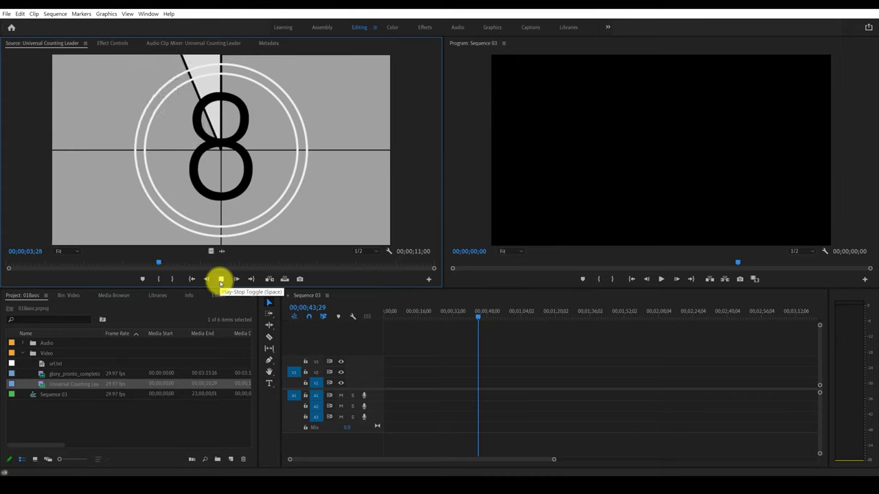
pyautogui.click(219, 280)
pyautogui.moveTo(194, 263)
pyautogui.mouseDown()
pyautogui.moveTo(227, 268)
pyautogui.moveTo(7, 274)
pyautogui.mouseUp()
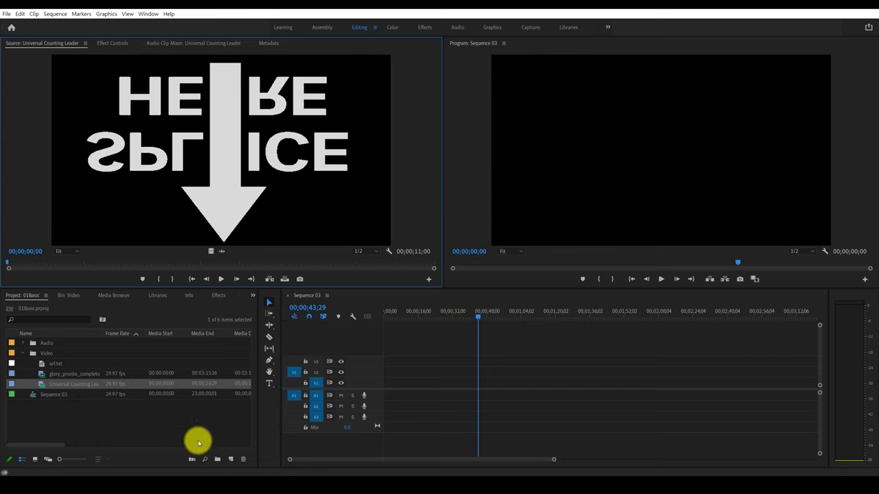
pyautogui.click(230, 460)
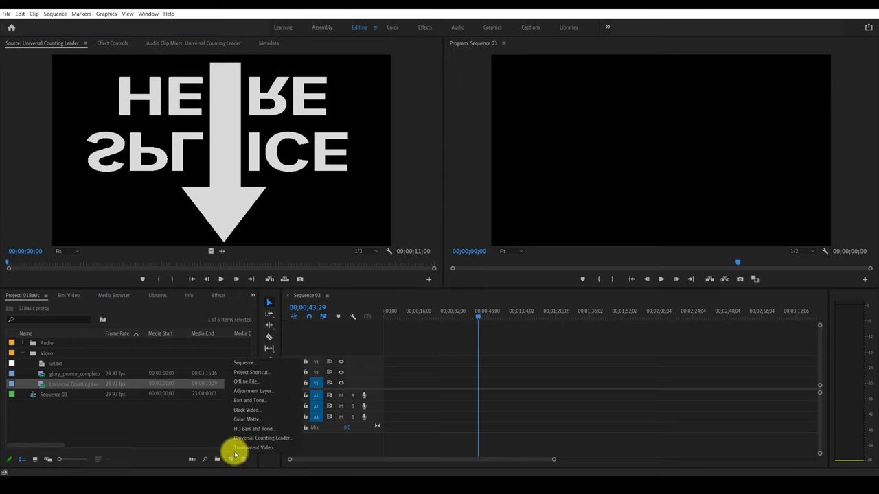
# - Create a Bars and Tone item with default settings (1000 Hz, -12 dB)
pyautogui.click(255, 400)
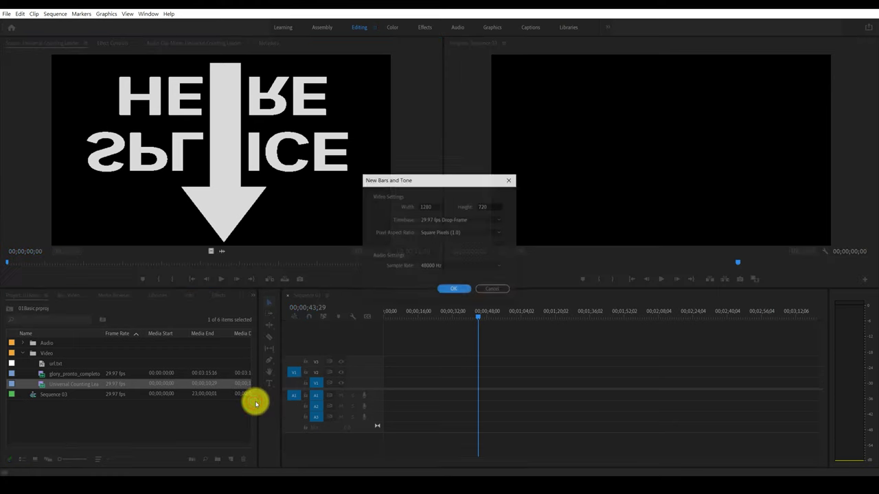
pyautogui.click(450, 294)
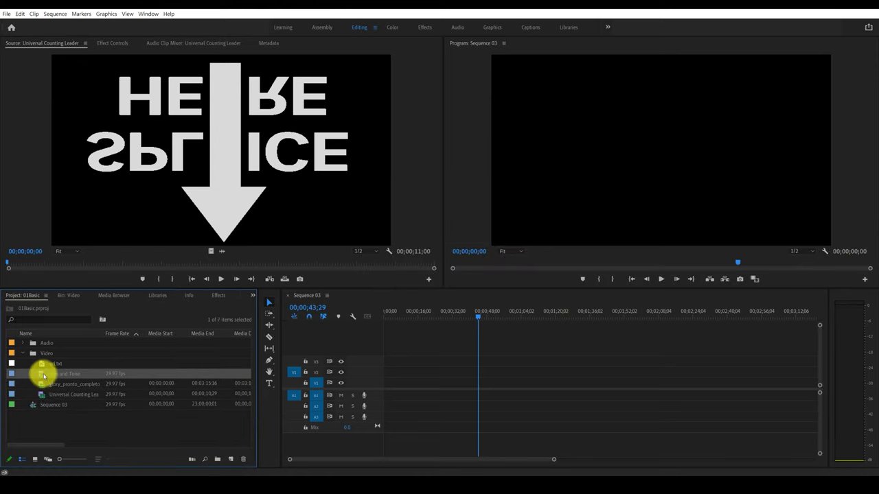
pyautogui.doubleClick(43, 375)
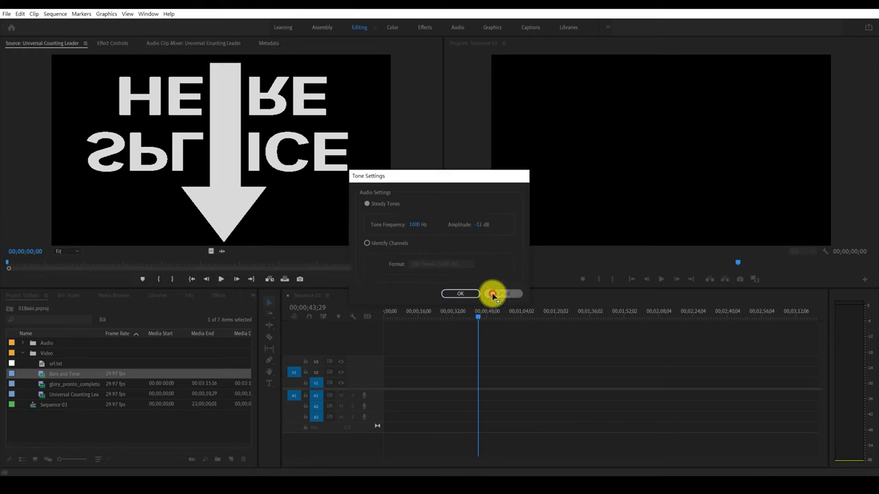
pyautogui.click(493, 294)
# - Preview Bars and Tone in the Source monitor, then place it below Universal Counting Leader
pyautogui.moveTo(44, 373); pyautogui.dragTo(98, 230)
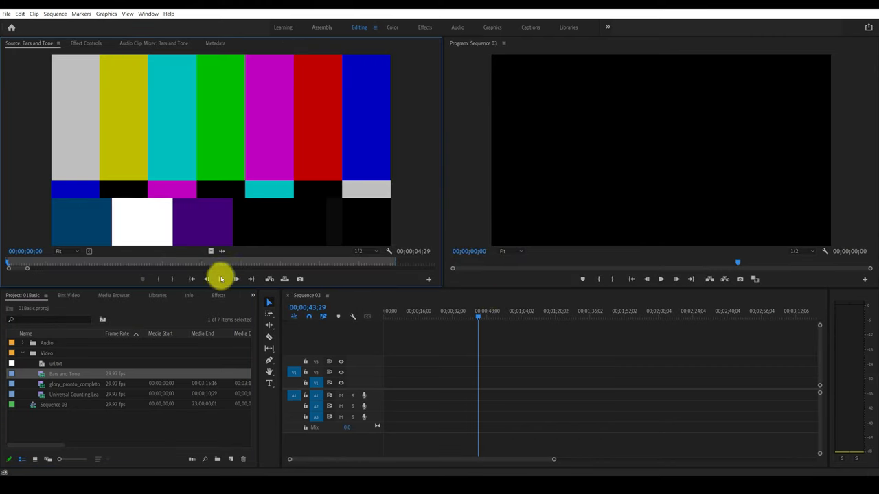
pyautogui.click(221, 279)
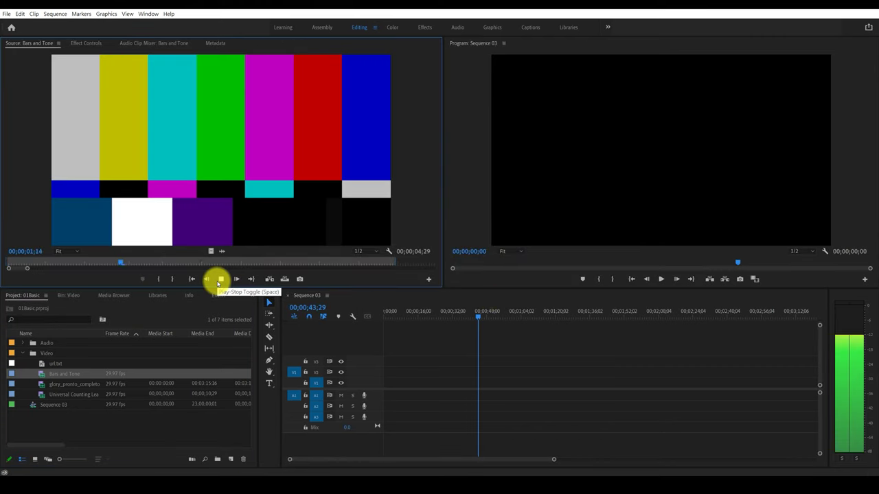
pyautogui.click(220, 279)
pyautogui.moveTo(168, 262); pyautogui.dragTo(14, 263)
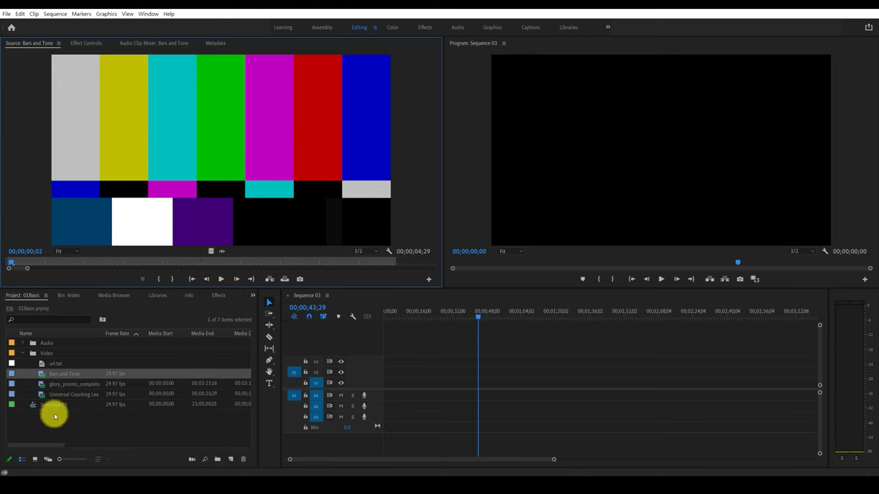
pyautogui.moveTo(46, 379); pyautogui.dragTo(53, 394)
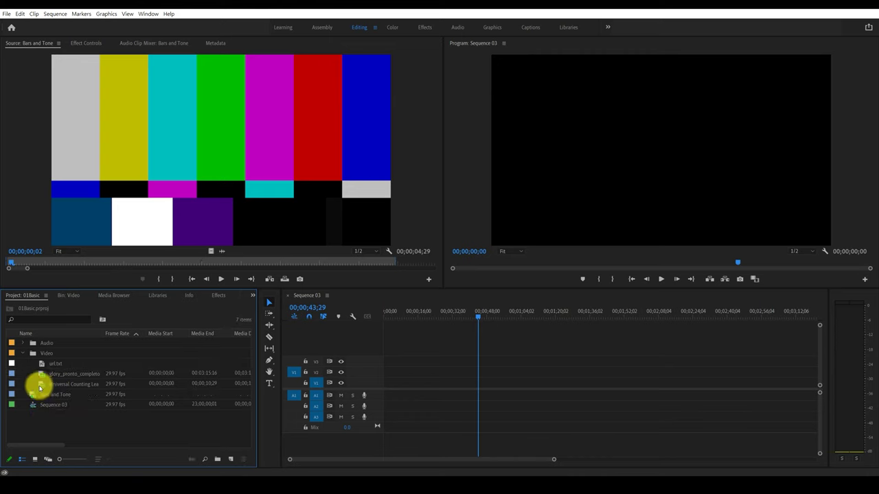
pyautogui.click(43, 384)
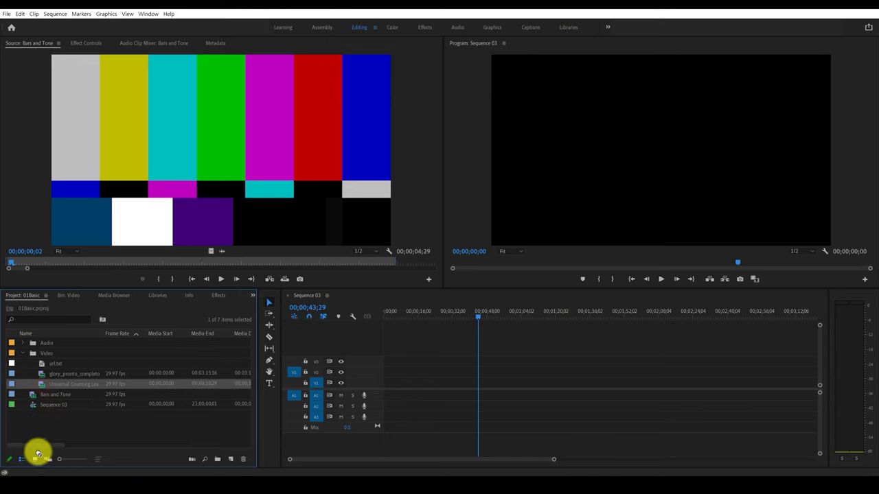
# - Move Bars and Tone into the Video bin and expand the bin to show its clips
pyautogui.moveTo(35, 385); pyautogui.dragTo(29, 414)
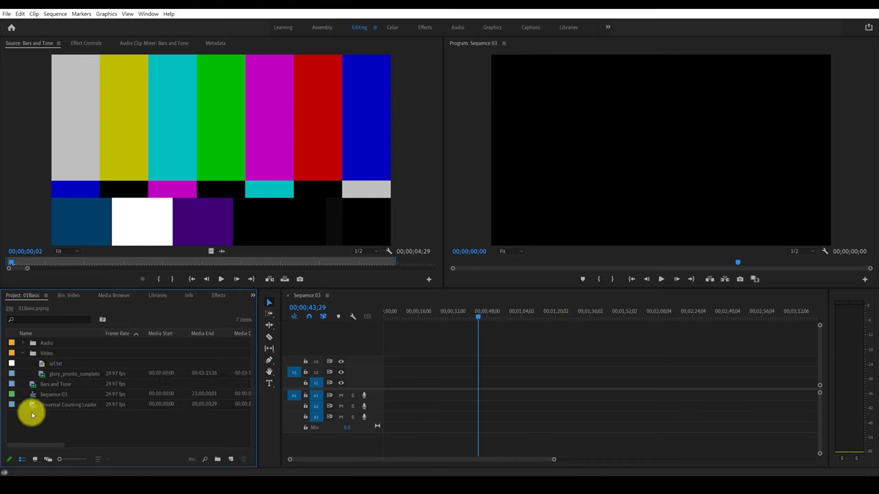
pyautogui.click(23, 353)
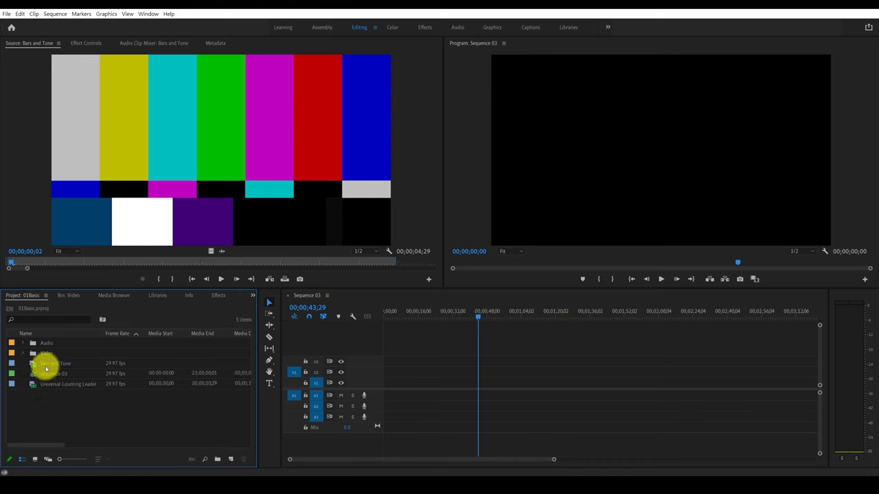
pyautogui.click(45, 364)
pyautogui.moveTo(45, 355); pyautogui.dragTo(49, 354)
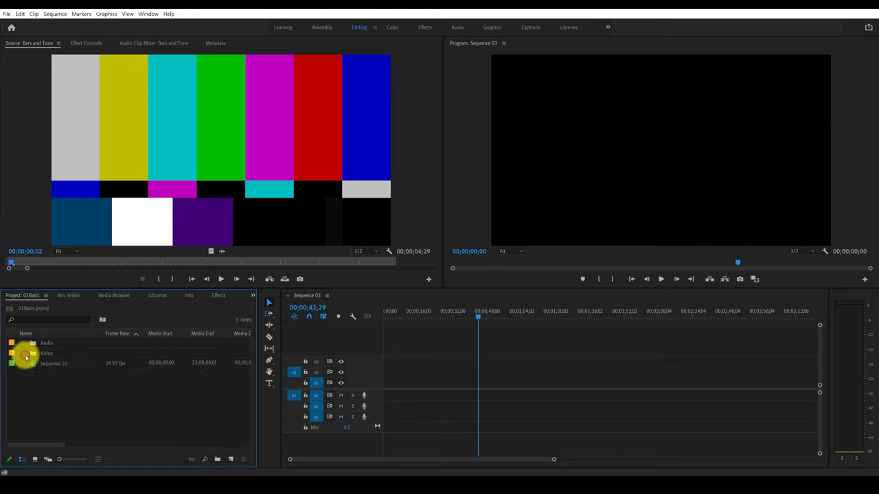
pyautogui.click(24, 354)
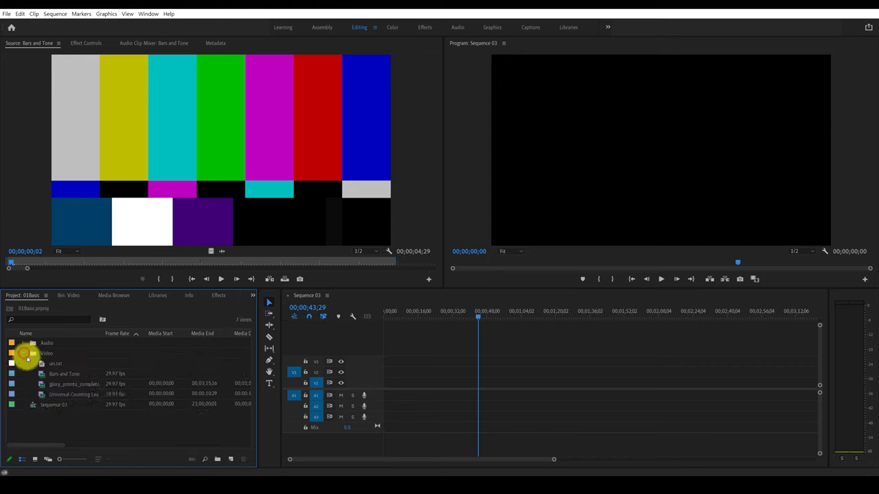
pyautogui.click(55, 394)
pyautogui.click(44, 374)
# - Add Bars and Tone to Sequence 03 and jump the playhead to 2 seconds
pyautogui.moveTo(43, 375); pyautogui.dragTo(386, 404)
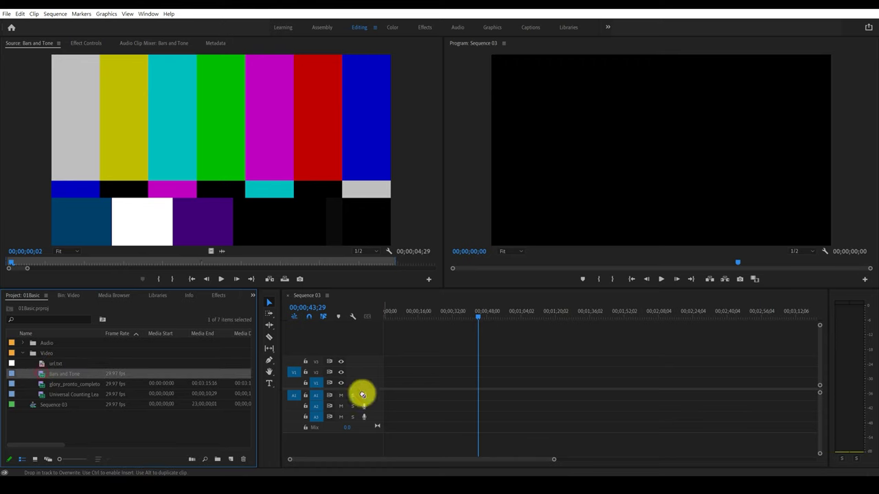
pyautogui.moveTo(478, 313)
pyautogui.mouseDown()
pyautogui.moveTo(384, 317)
pyautogui.moveTo(394, 318)
pyautogui.mouseUp()
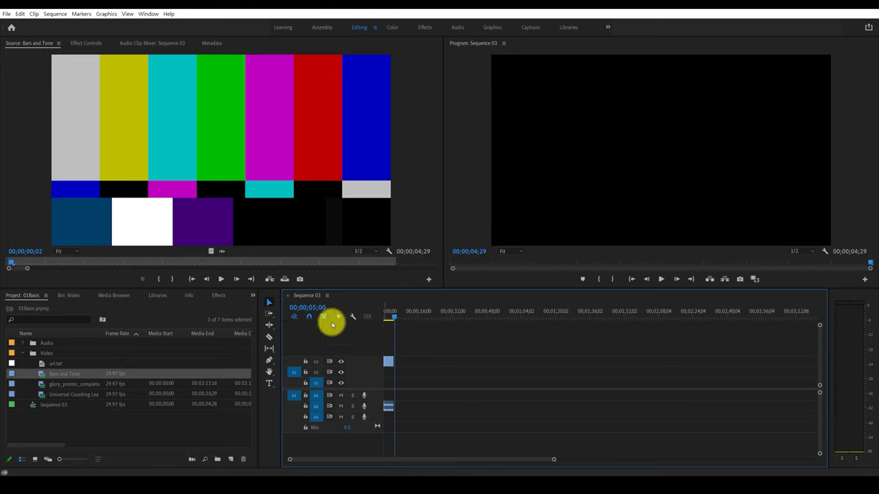
pyautogui.moveTo(395, 319); pyautogui.dragTo(417, 318)
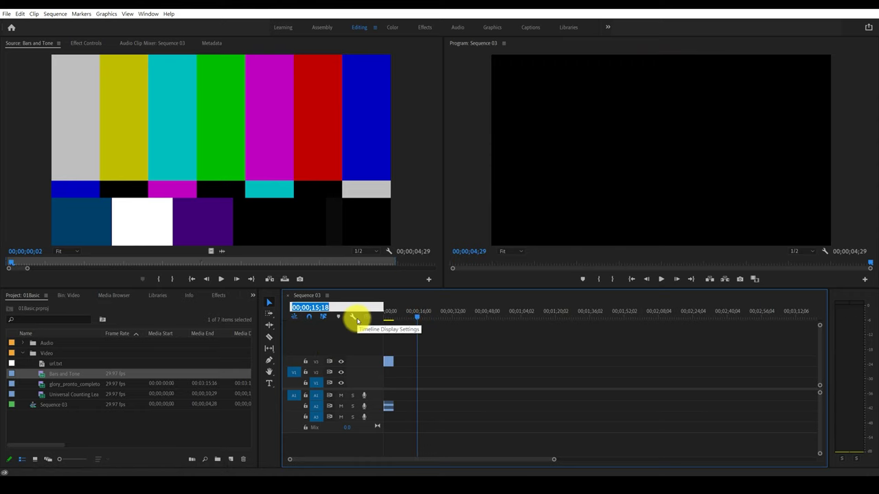
pyautogui.write('0')
pyautogui.press('Return')
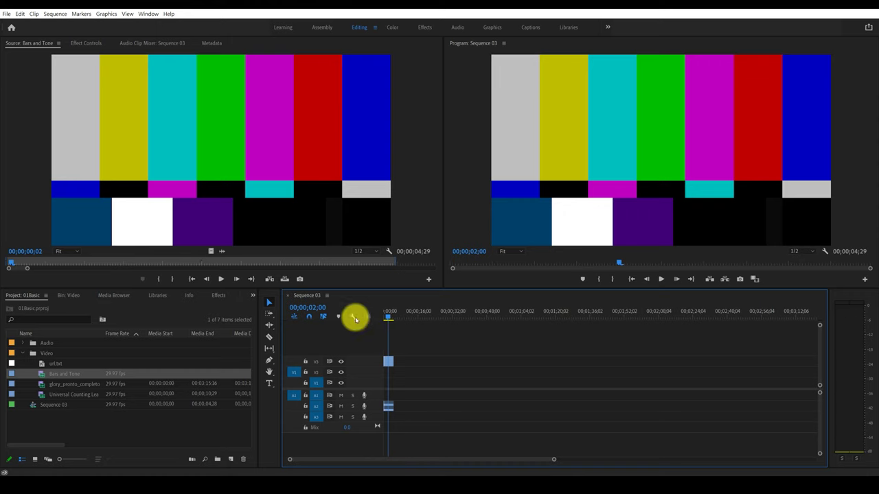
# - Enable Linked Selection, set the playhead to exactly 00;00;02;00, and zoom the timeline in
pyautogui.click(322, 314)
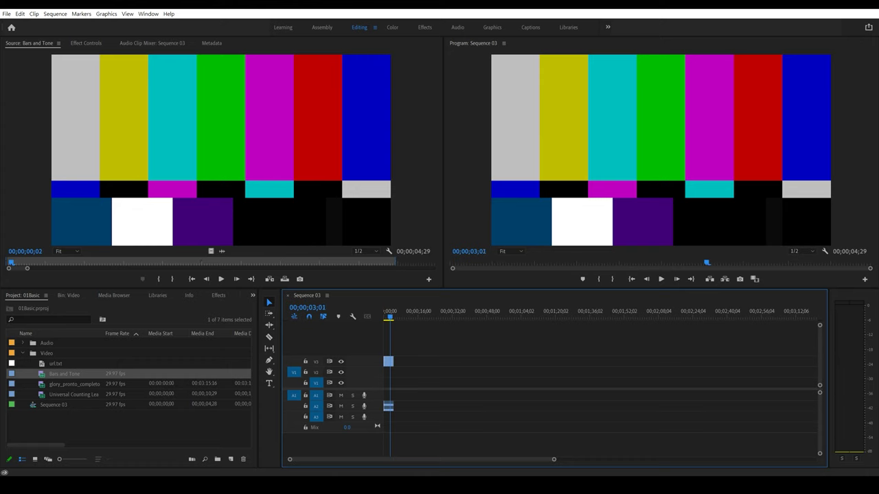
pyautogui.click(310, 308)
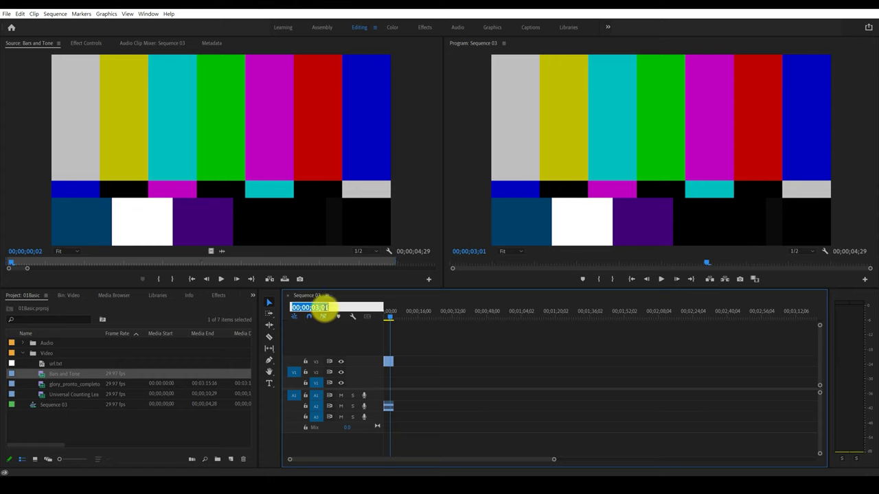
pyautogui.write('2')
pyautogui.click(325, 311)
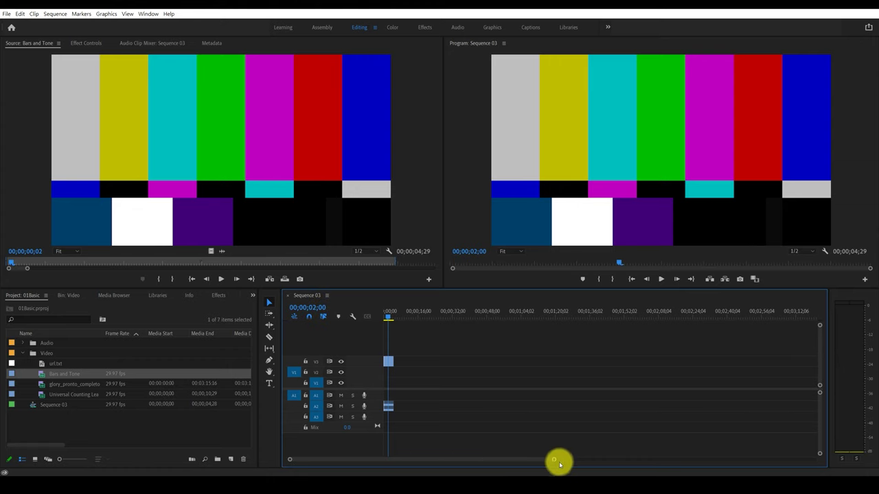
pyautogui.moveTo(553, 462); pyautogui.dragTo(440, 460)
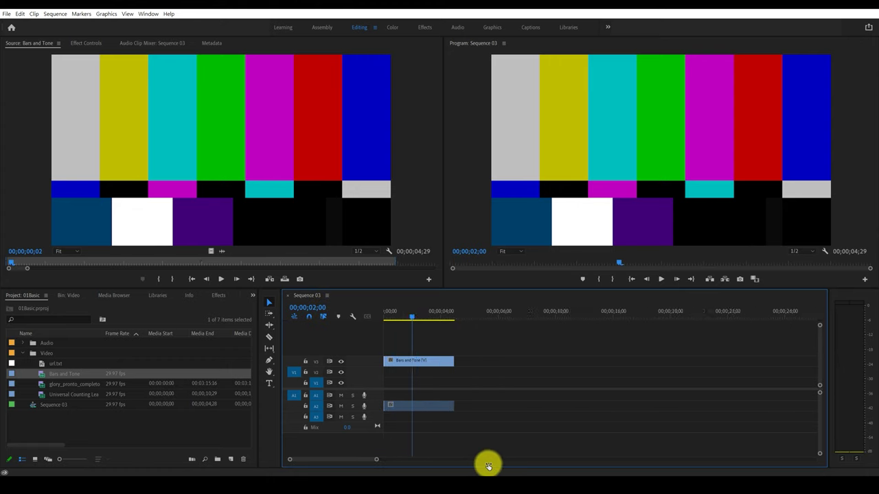
pyautogui.moveTo(553, 459); pyautogui.dragTo(506, 459)
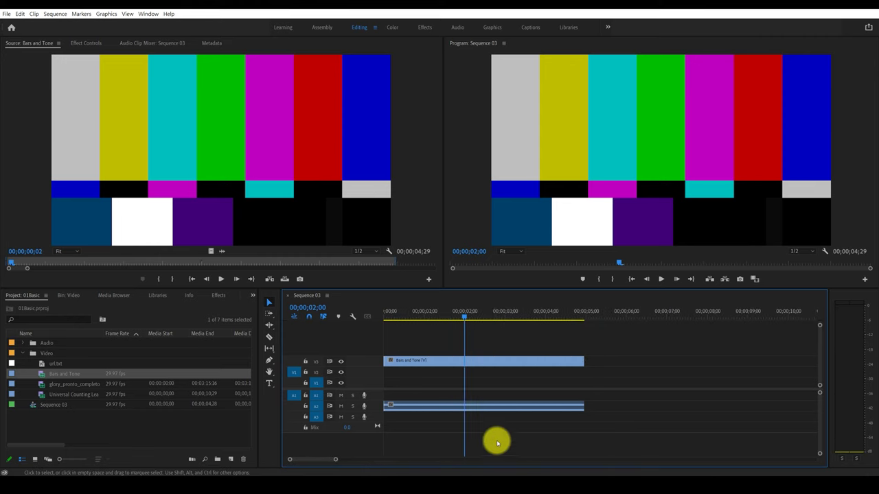
# - Razor Bars and Tone at 2;00 and delete everything after the cut
pyautogui.click(269, 337)
pyautogui.click(467, 362)
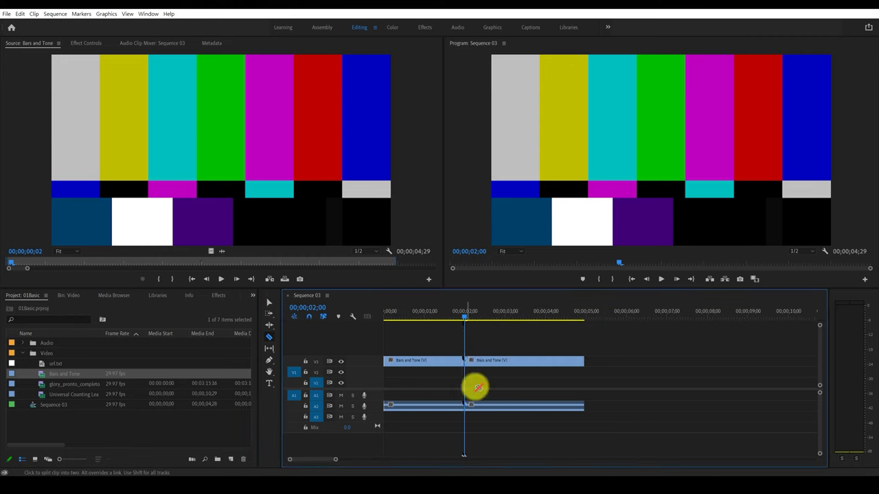
pyautogui.click(269, 302)
pyautogui.moveTo(492, 341); pyautogui.dragTo(506, 409)
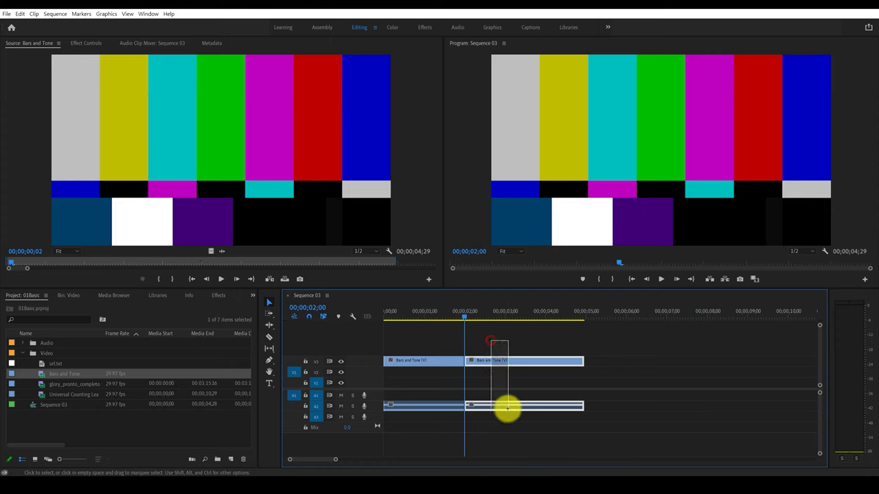
pyautogui.press('Delete')
# - Place the Universal Counting Leader after Bars and Tone and move Bars and Tone onto V1
pyautogui.moveTo(463, 317)
pyautogui.mouseDown()
pyautogui.moveTo(440, 323)
pyautogui.moveTo(479, 330)
pyautogui.moveTo(383, 333)
pyautogui.mouseUp()
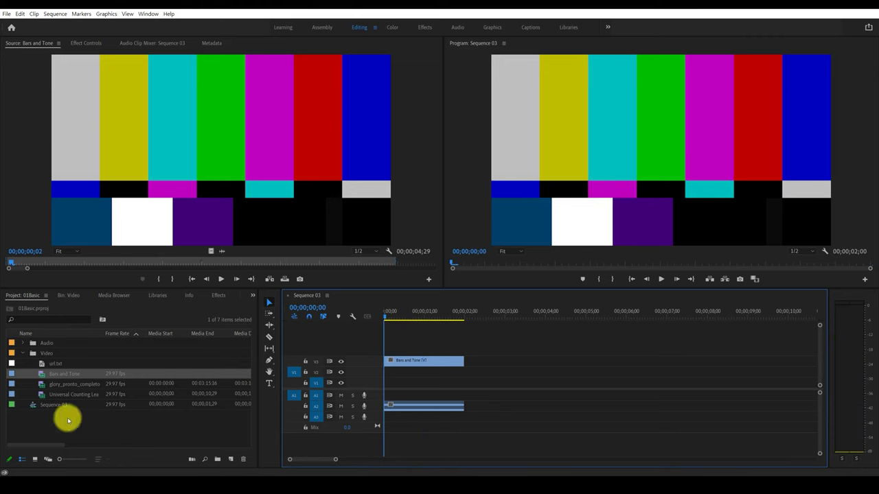
pyautogui.moveTo(41, 396); pyautogui.dragTo(474, 382)
pyautogui.moveTo(415, 361)
pyautogui.mouseDown()
pyautogui.moveTo(407, 382)
pyautogui.moveTo(390, 390)
pyautogui.mouseUp()
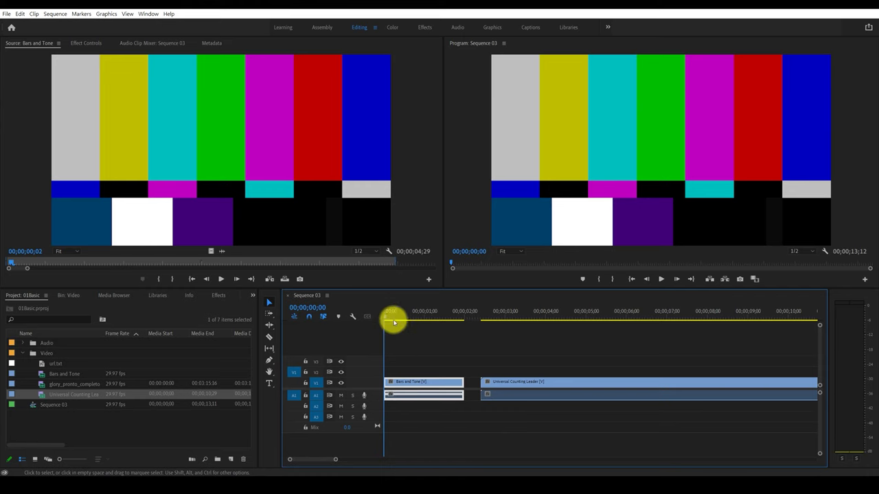
# - Toggle snapping and trim the Counting Leader's left edge to 2;00 so it directly follows Bars and Tone
pyautogui.moveTo(387, 316); pyautogui.dragTo(445, 320)
pyautogui.moveTo(508, 382)
pyautogui.mouseDown()
pyautogui.moveTo(496, 385)
pyautogui.moveTo(520, 385)
pyautogui.moveTo(504, 388)
pyautogui.mouseUp()
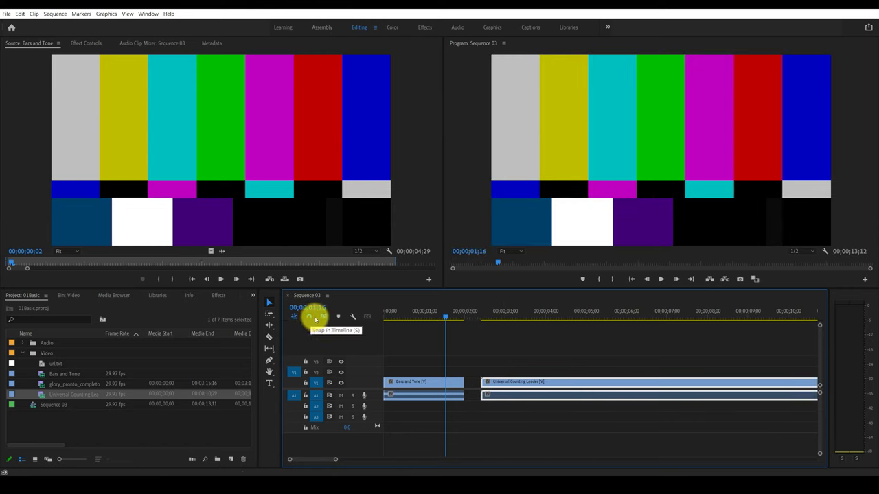
pyautogui.click(312, 320)
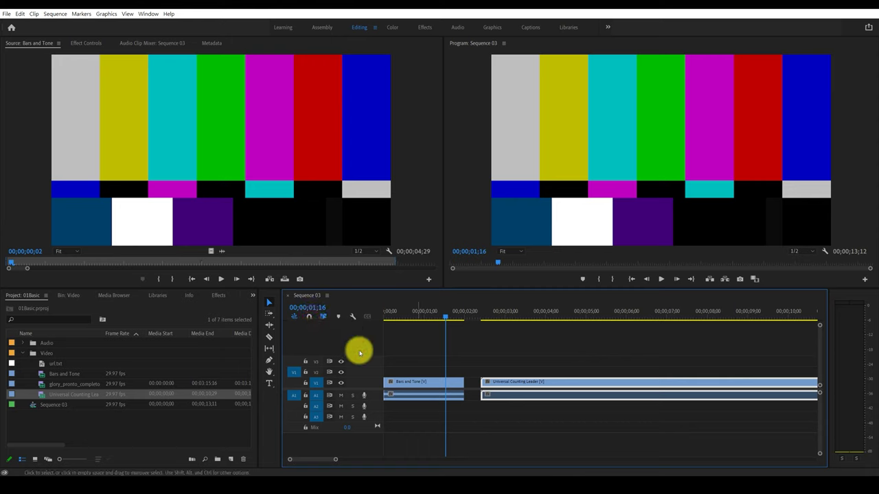
pyautogui.moveTo(505, 384)
pyautogui.mouseDown()
pyautogui.moveTo(493, 386)
pyautogui.moveTo(529, 386)
pyautogui.mouseUp()
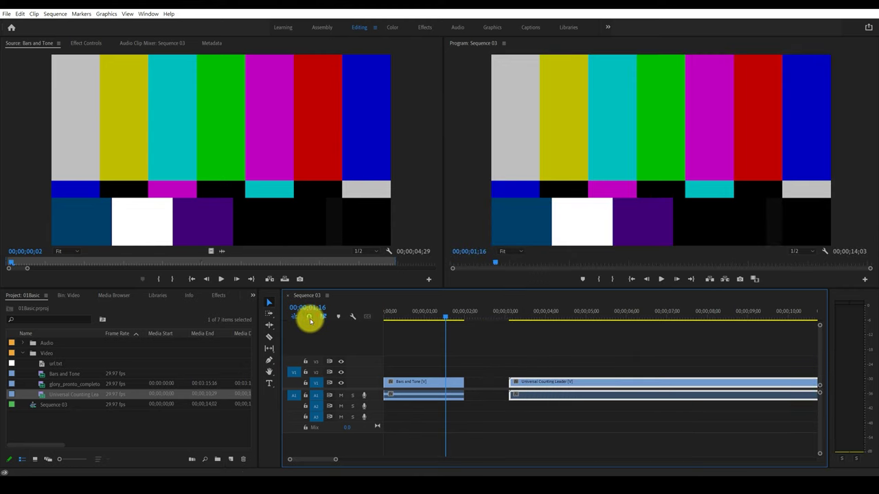
pyautogui.moveTo(445, 320)
pyautogui.mouseDown()
pyautogui.moveTo(433, 317)
pyautogui.moveTo(471, 330)
pyautogui.moveTo(474, 367)
pyautogui.mouseUp()
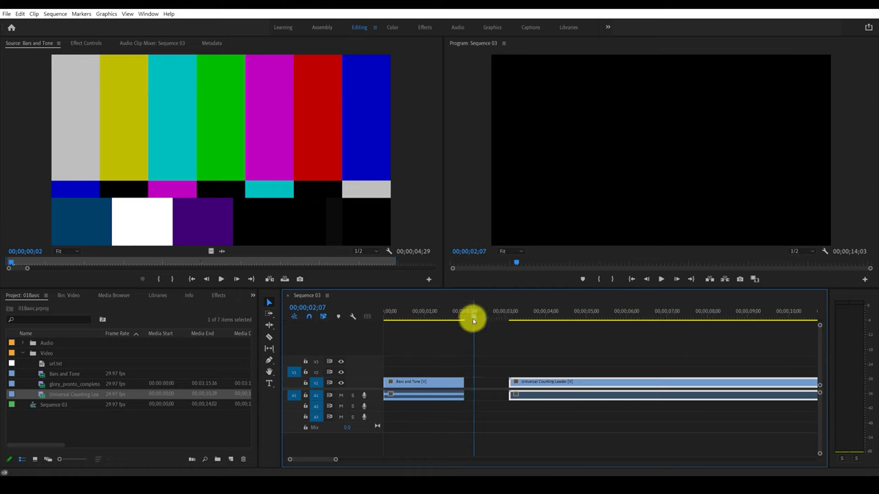
pyautogui.moveTo(475, 320)
pyautogui.mouseDown()
pyautogui.moveTo(460, 334)
pyautogui.moveTo(471, 329)
pyautogui.mouseUp()
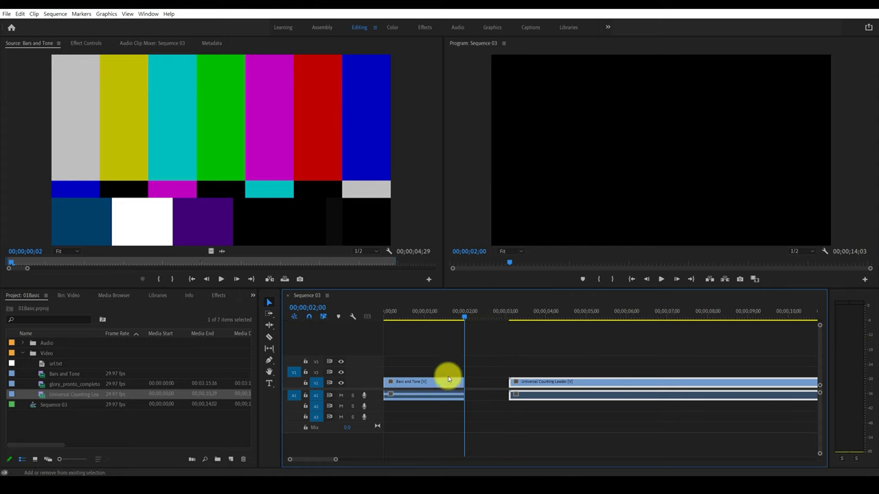
pyautogui.moveTo(523, 388); pyautogui.dragTo(496, 383)
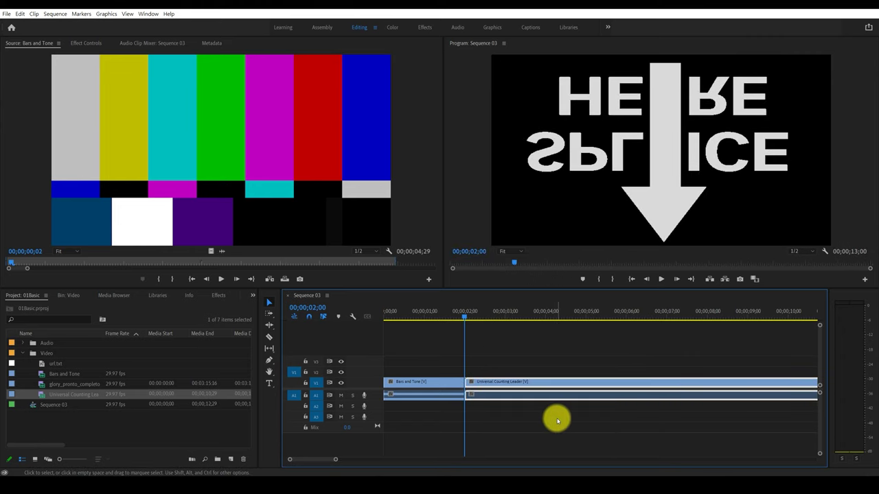
# - Undo and redo the last edit, then zoom the timeline to frame the bars and leader clips
pyautogui.hotkey('ctrl', 'z')
pyautogui.hotkey('ctrl', 'z')
pyautogui.hotkey('ctrl', 'shift', 'z')
pyautogui.hotkey('ctrl', 'shift', 'z')
pyautogui.press('-')
pyautogui.press('-')
pyautogui.press('=')
pyautogui.press('=')
pyautogui.press('-')
pyautogui.press('-')
pyautogui.press('-')
pyautogui.press('=')
pyautogui.press('-')
pyautogui.press('-')
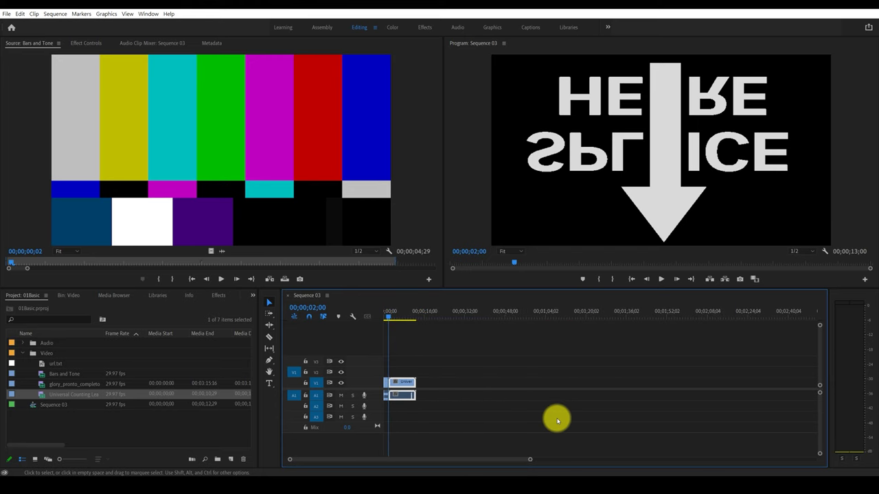
pyautogui.press('=')
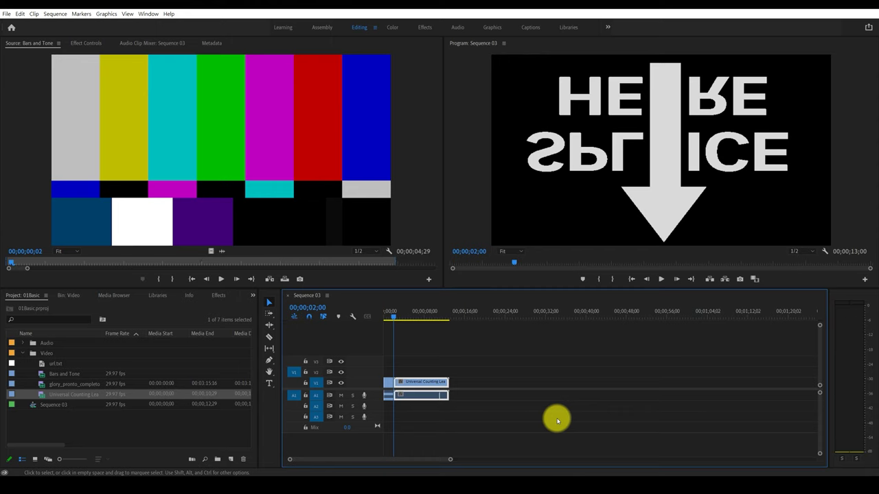
pyautogui.press('-')
pyautogui.press('=')
pyautogui.press('=')
pyautogui.press('=')
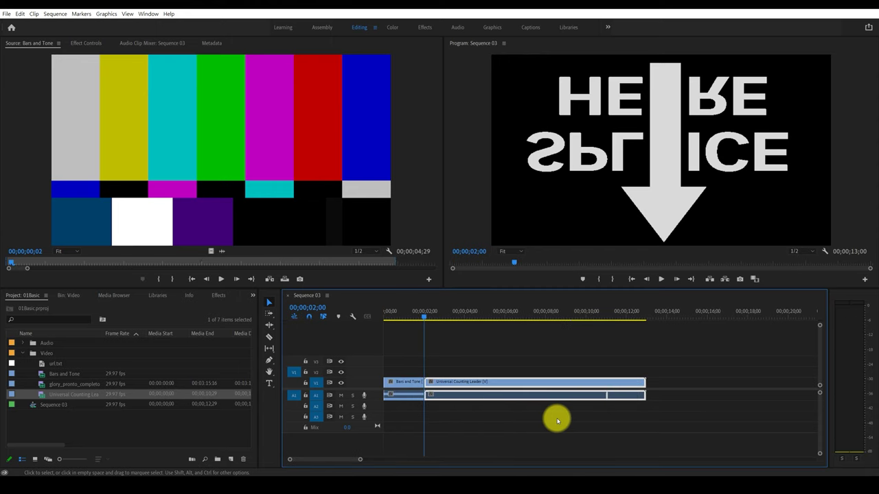
pyautogui.press('-')
pyautogui.press('-')
pyautogui.press('=')
pyautogui.press('=')
pyautogui.press('=')
pyautogui.press('-')
pyautogui.press('-')
pyautogui.press('-')
pyautogui.press('=')
pyautogui.press('=')
# - Play Sequence 03 from the start and scrub back to countdown number 4
pyautogui.moveTo(424, 318); pyautogui.dragTo(385, 323)
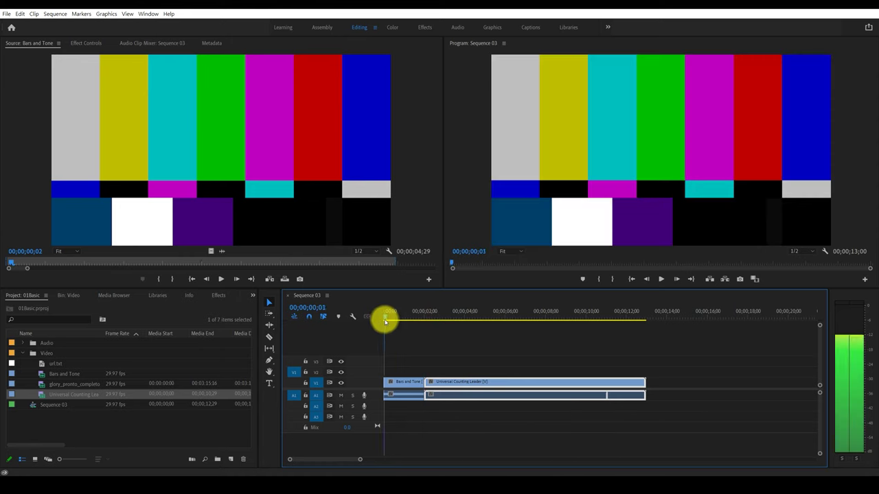
pyautogui.press('space')
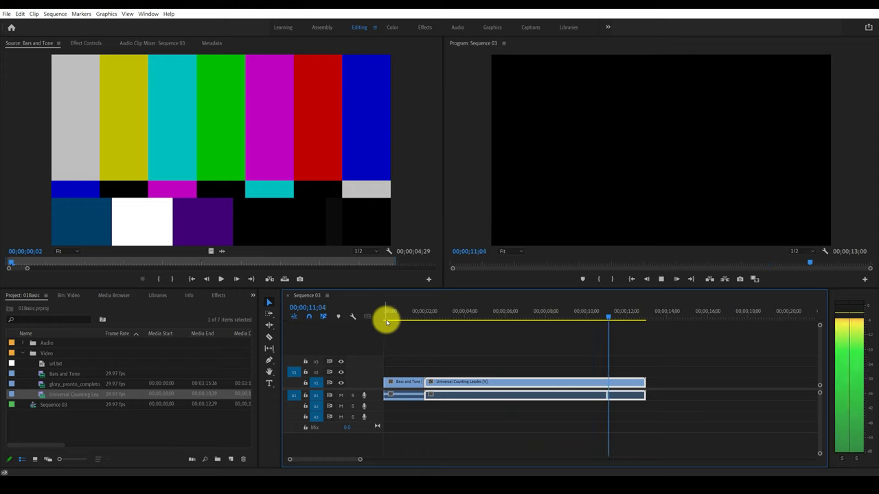
pyautogui.click(635, 320)
pyautogui.moveTo(633, 320)
pyautogui.mouseDown()
pyautogui.moveTo(414, 327)
pyautogui.moveTo(475, 333)
pyautogui.moveTo(624, 323)
pyautogui.moveTo(452, 334)
pyautogui.moveTo(460, 341)
pyautogui.moveTo(584, 336)
pyautogui.mouseUp()
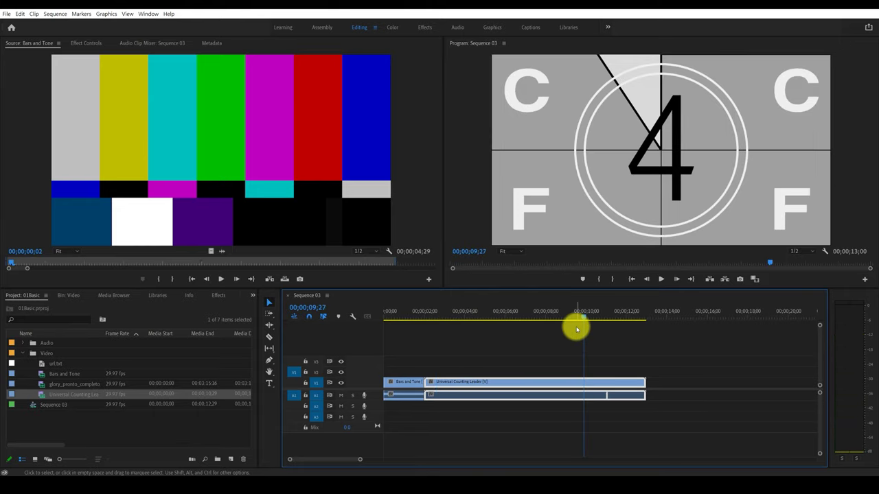
# - Put the readme timecode notes away and select glory_pronto_completo in the Project panel
pyautogui.click(863, 192)
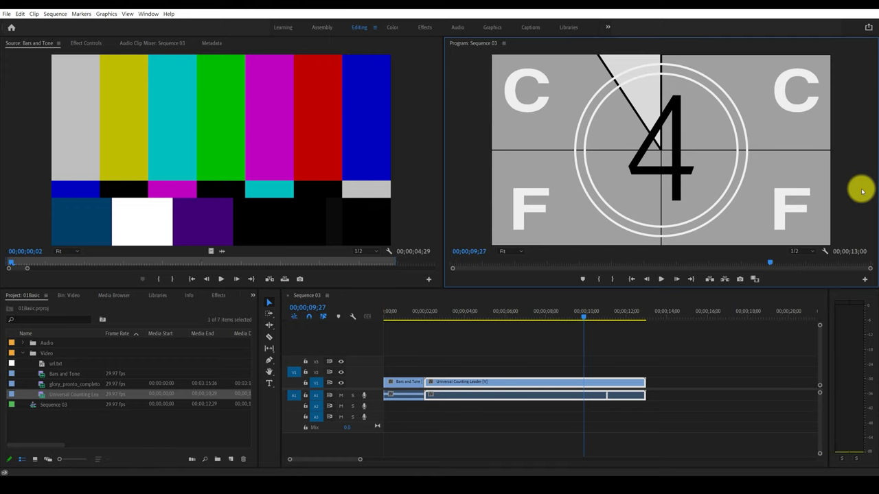
pyautogui.moveTo(878, 192); pyautogui.dragTo(616, 142)
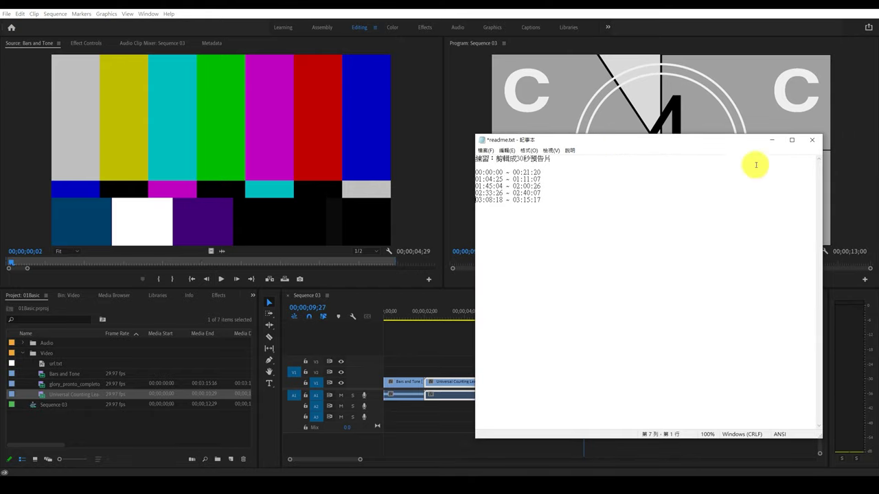
pyautogui.click(772, 140)
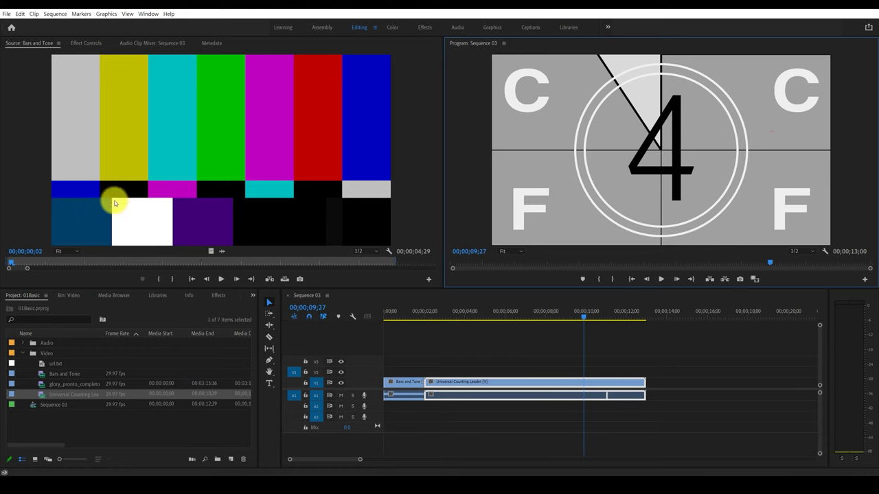
pyautogui.click(41, 385)
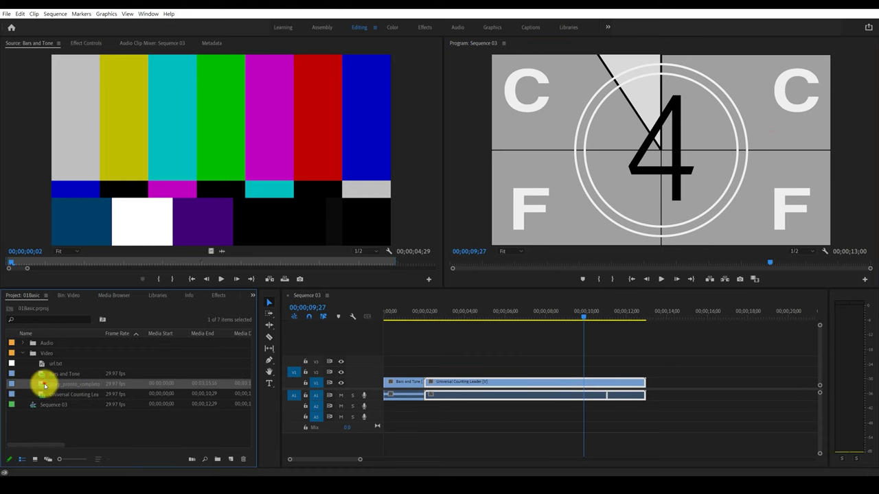
# - Load glory_pronto_completo in the Source monitor, mark Out at 00:00:21:20, and drop it after the leader
pyautogui.doubleClick(45, 385)
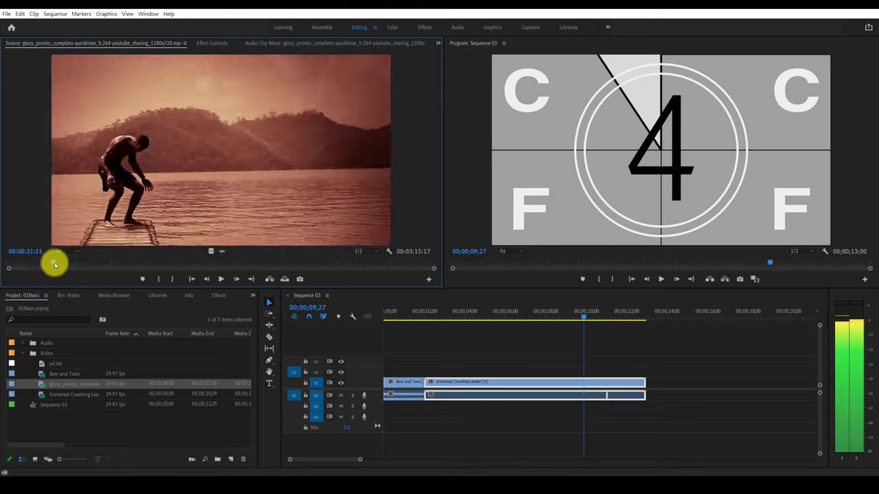
pyautogui.moveTo(32, 262); pyautogui.dragTo(60, 263)
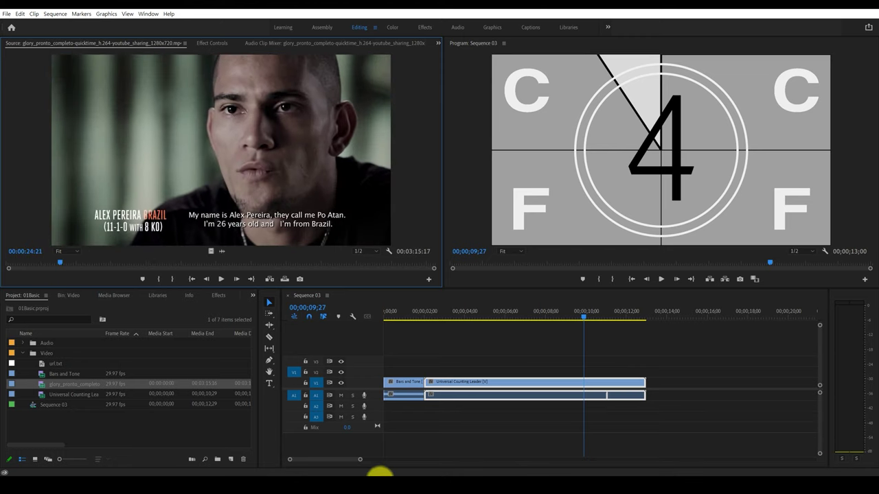
pyautogui.click(380, 474)
pyautogui.click(380, 473)
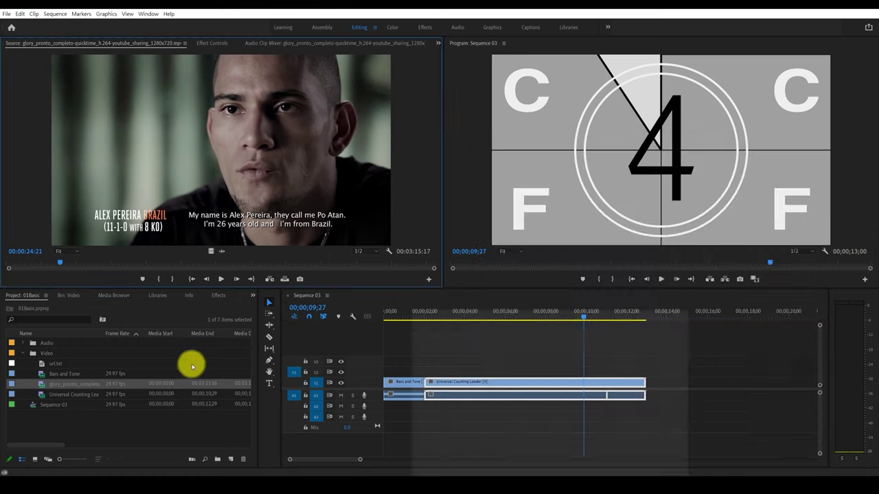
pyautogui.moveTo(60, 266); pyautogui.dragTo(60, 271)
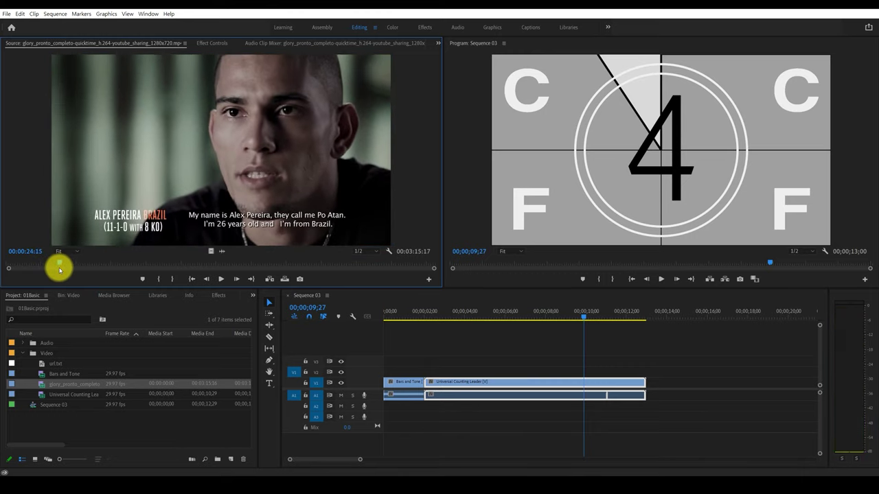
pyautogui.moveTo(60, 270); pyautogui.dragTo(59, 270)
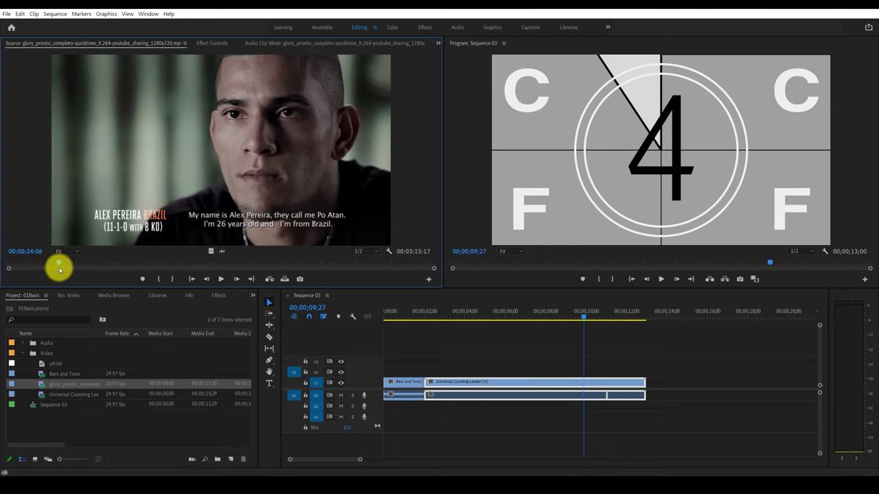
pyautogui.press('j')
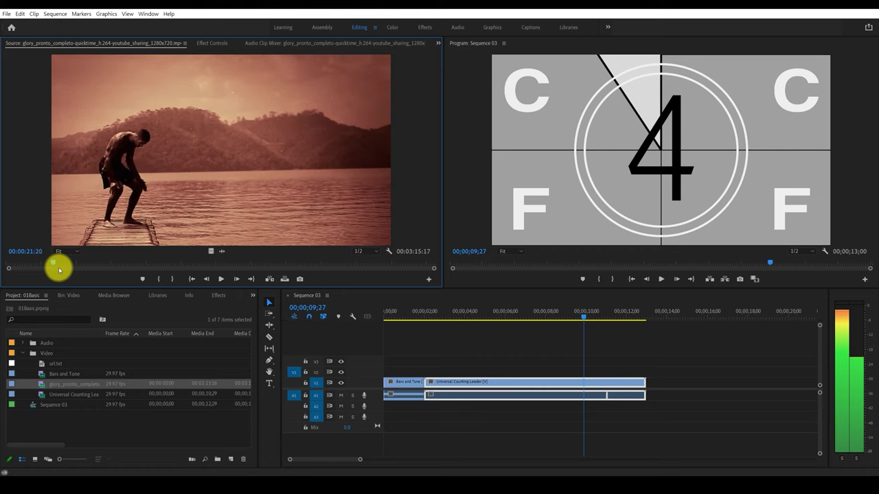
pyautogui.click(169, 278)
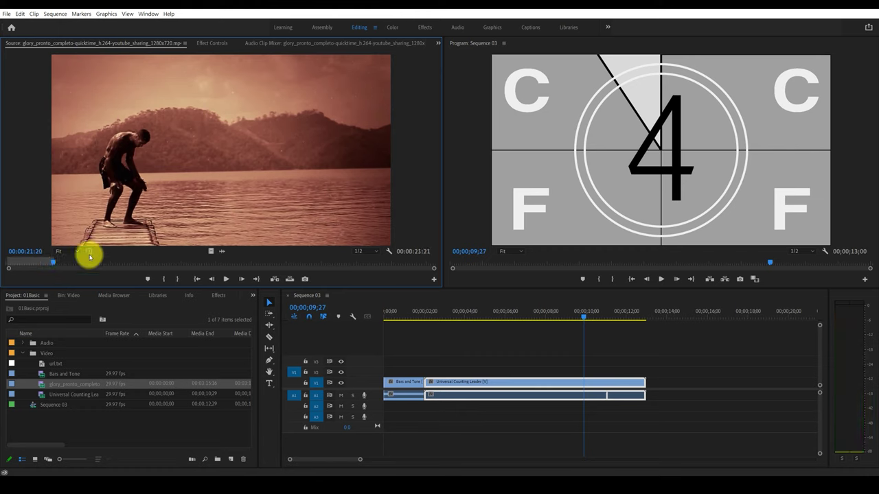
pyautogui.moveTo(383, 235)
pyautogui.mouseDown()
pyautogui.moveTo(667, 382)
pyautogui.moveTo(649, 392)
pyautogui.moveTo(651, 364)
pyautogui.moveTo(664, 392)
pyautogui.moveTo(658, 411)
pyautogui.mouseUp()
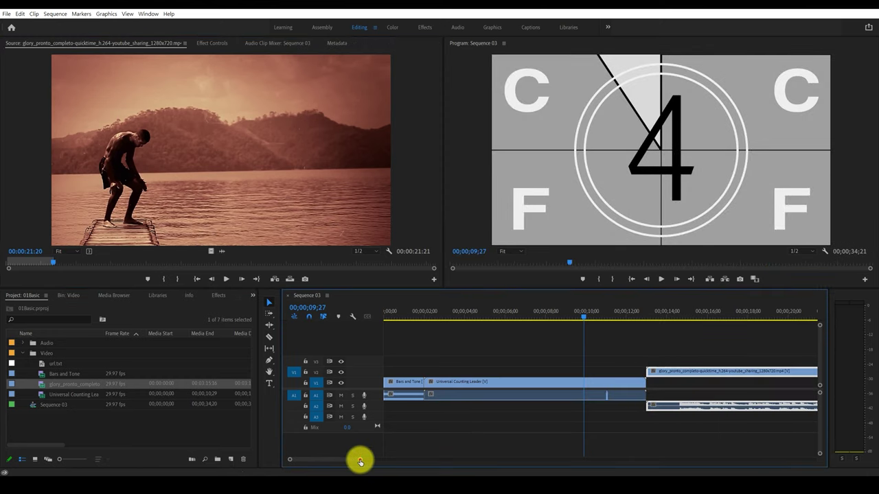
# - Preview the end of the countdown and park the playhead at about 11;04
pyautogui.moveTo(360, 462); pyautogui.dragTo(421, 461)
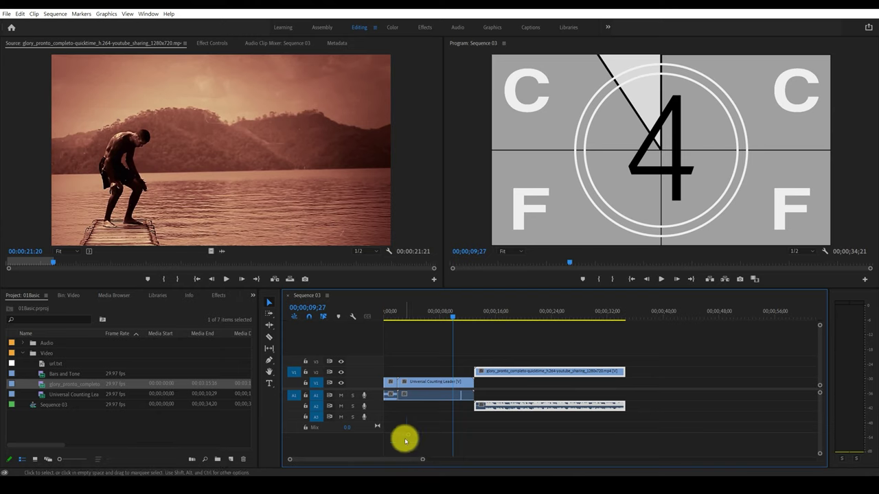
pyautogui.click(464, 320)
pyautogui.moveTo(468, 319); pyautogui.dragTo(463, 318)
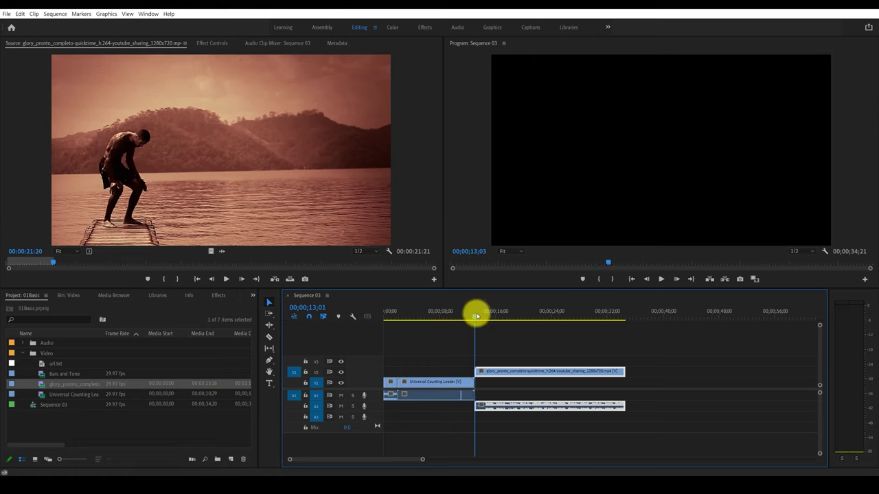
pyautogui.moveTo(467, 317); pyautogui.dragTo(447, 318)
pyautogui.press('space')
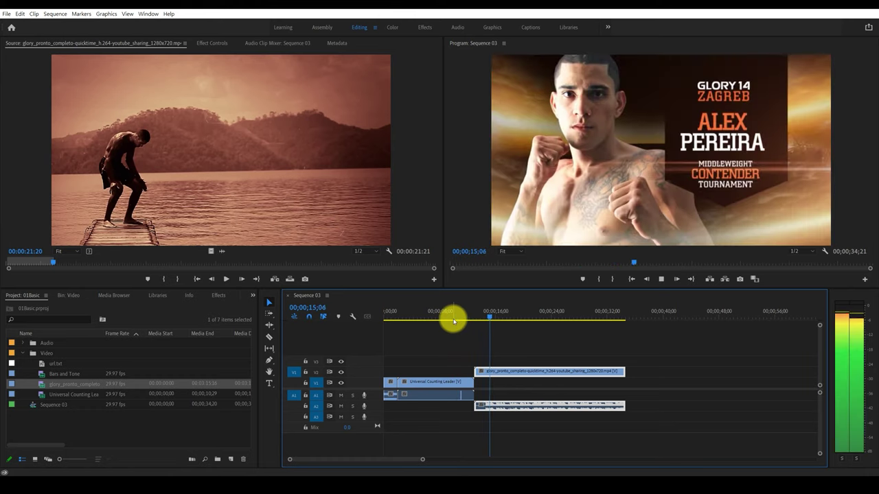
pyautogui.click(497, 321)
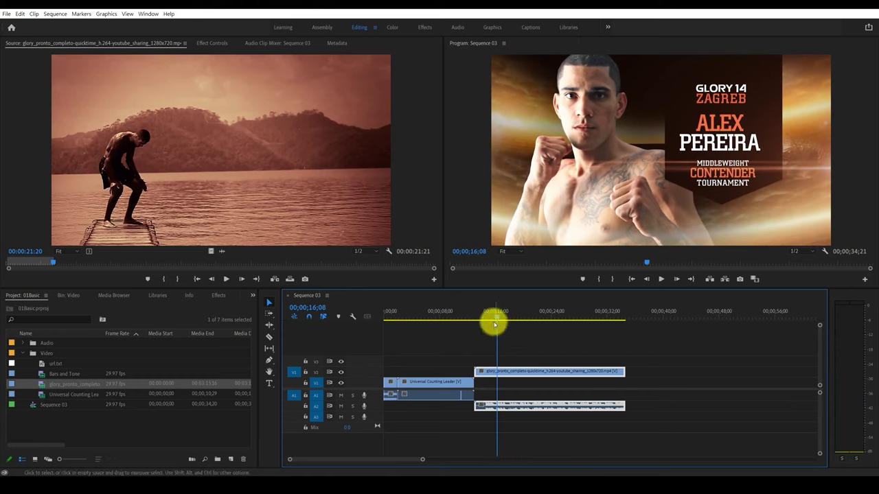
pyautogui.click(474, 321)
pyautogui.moveTo(474, 320); pyautogui.dragTo(460, 320)
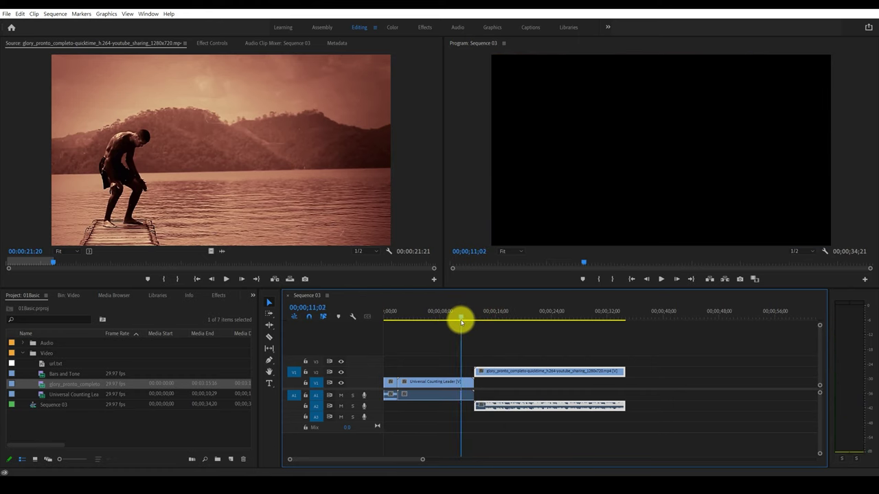
# - Slide the first trailer clip to start near 11 seconds, preview the join, and reopen the notes
pyautogui.moveTo(489, 371); pyautogui.dragTo(477, 374)
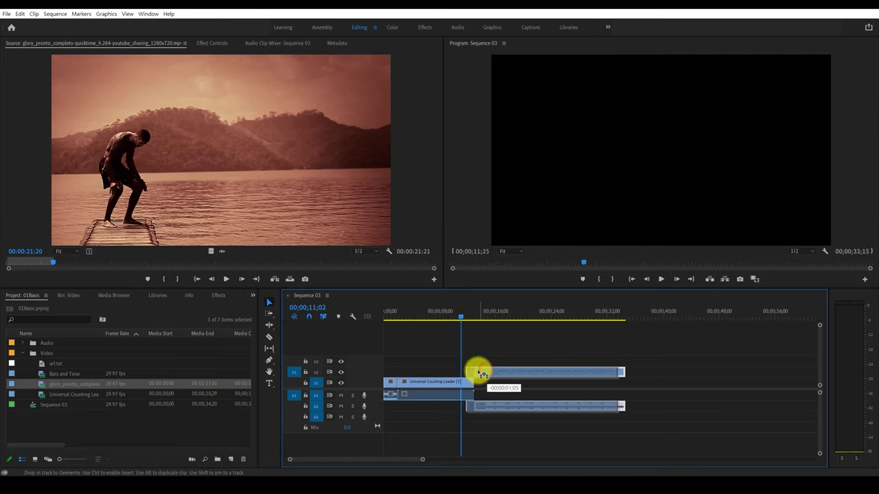
pyautogui.click(454, 319)
pyautogui.press('space')
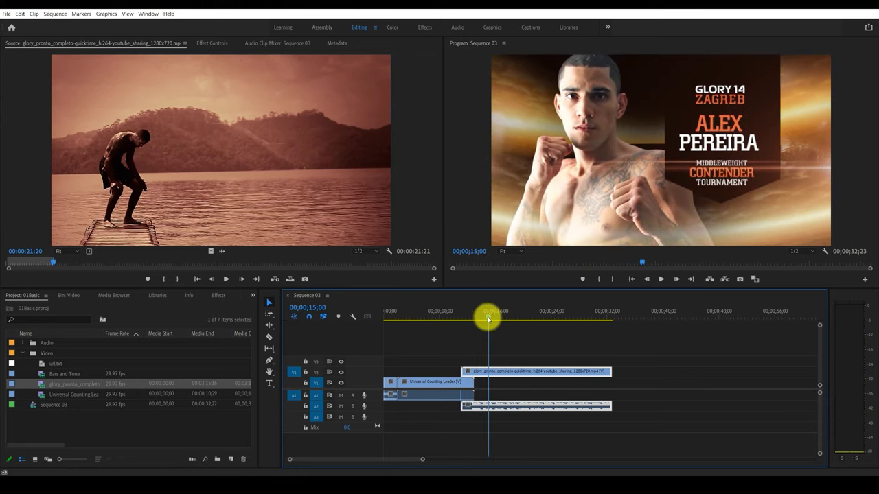
pyautogui.moveTo(486, 315); pyautogui.dragTo(466, 315)
pyautogui.click(357, 475)
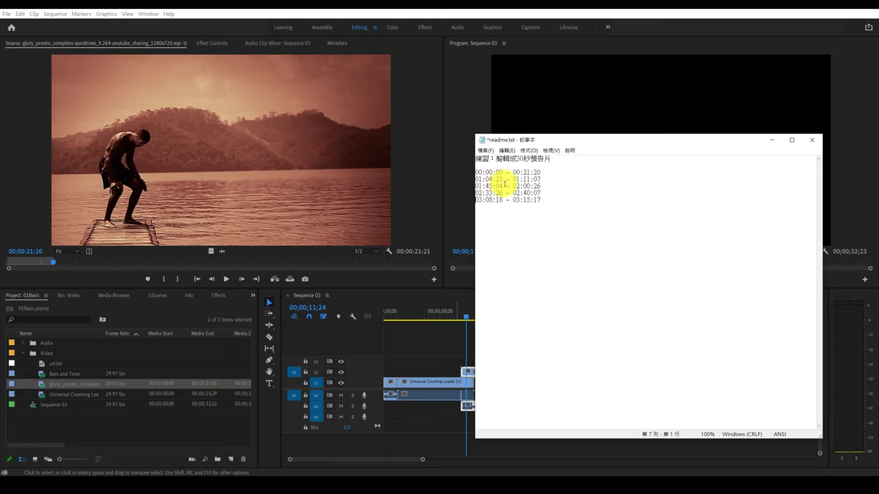
# - Mark the source In point at 01:04:25
pyautogui.click(100, 263)
pyautogui.moveTo(100, 263); pyautogui.dragTo(148, 265)
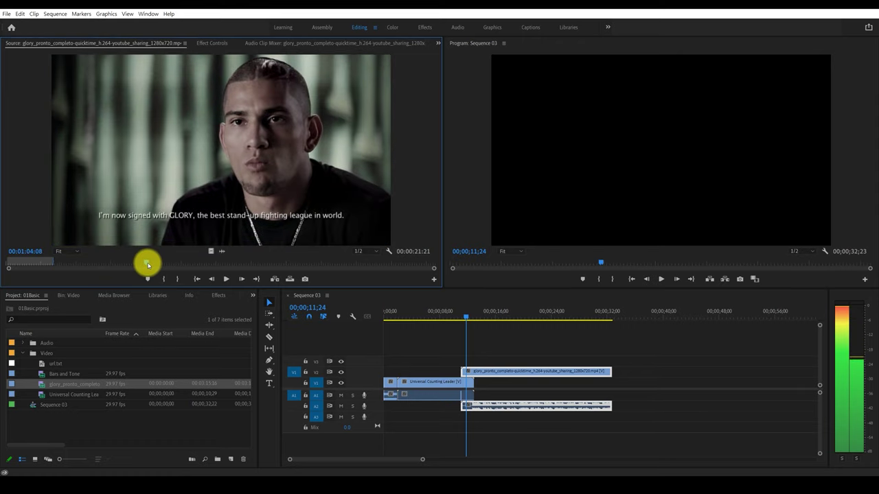
pyautogui.moveTo(150, 261); pyautogui.dragTo(151, 261)
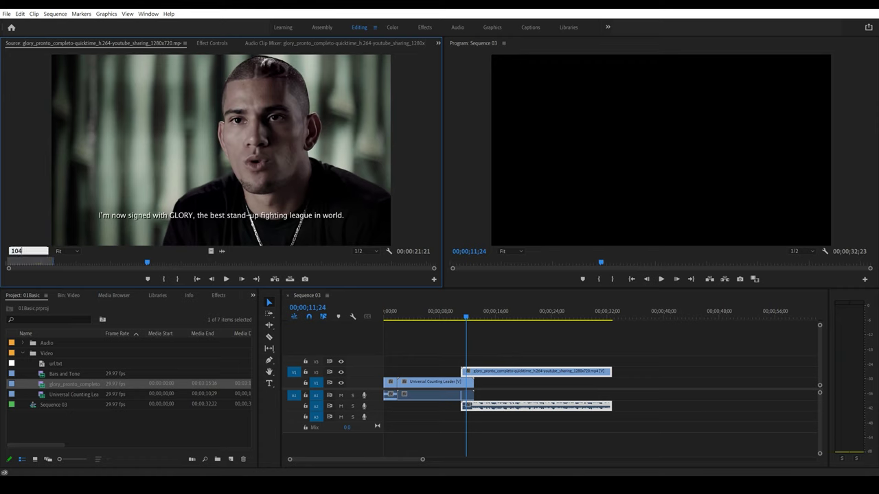
pyautogui.write('25')
pyautogui.press('Return')
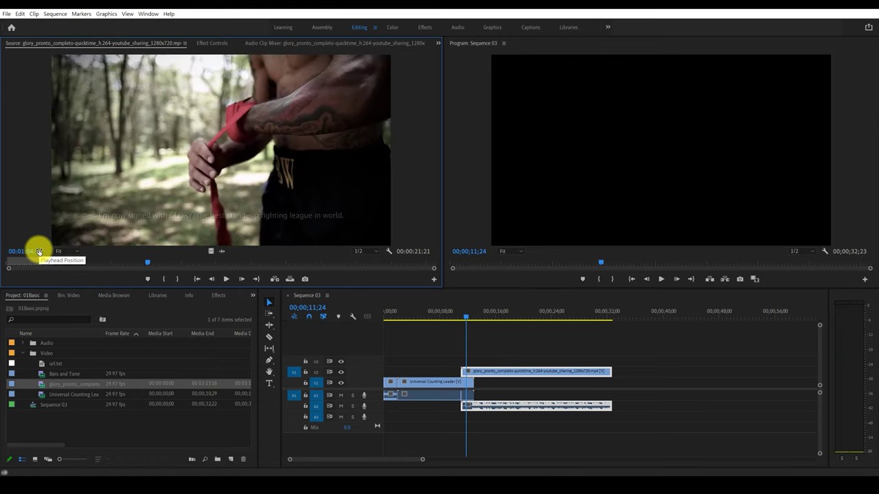
pyautogui.click(167, 278)
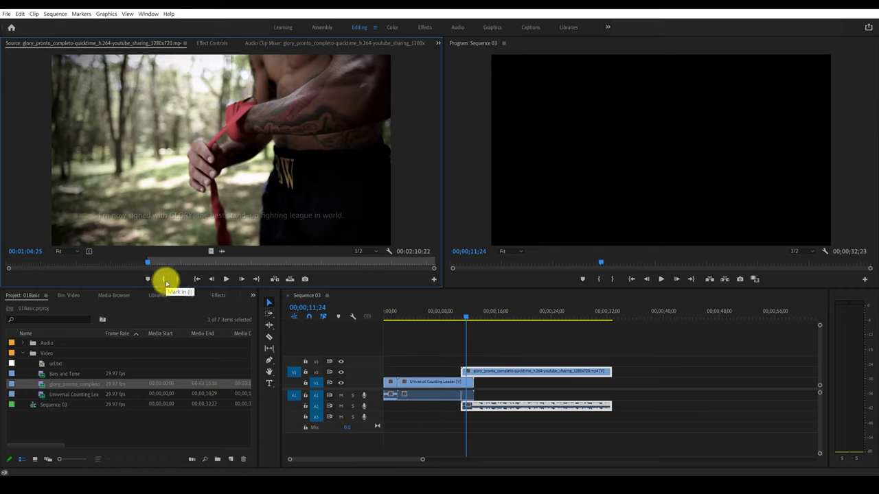
# - Mark the source Out at 01:11:07 and add the range after the first trailer clip
pyautogui.click(323, 489)
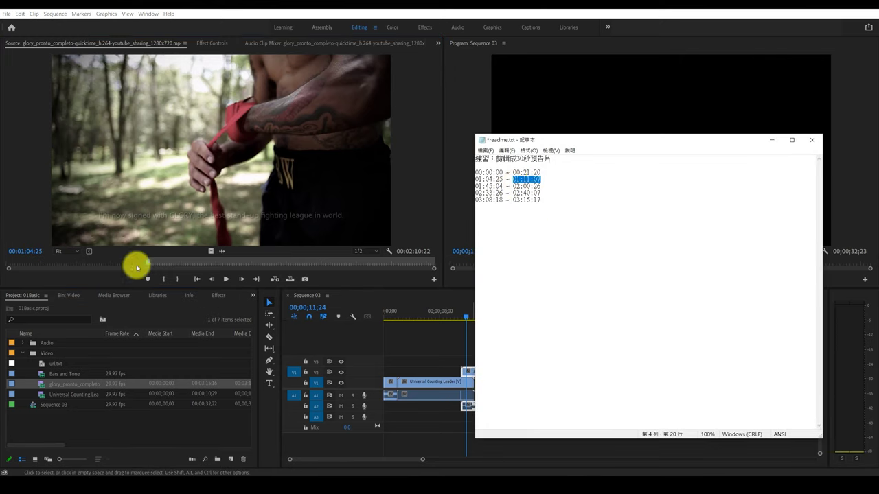
pyautogui.click(38, 253)
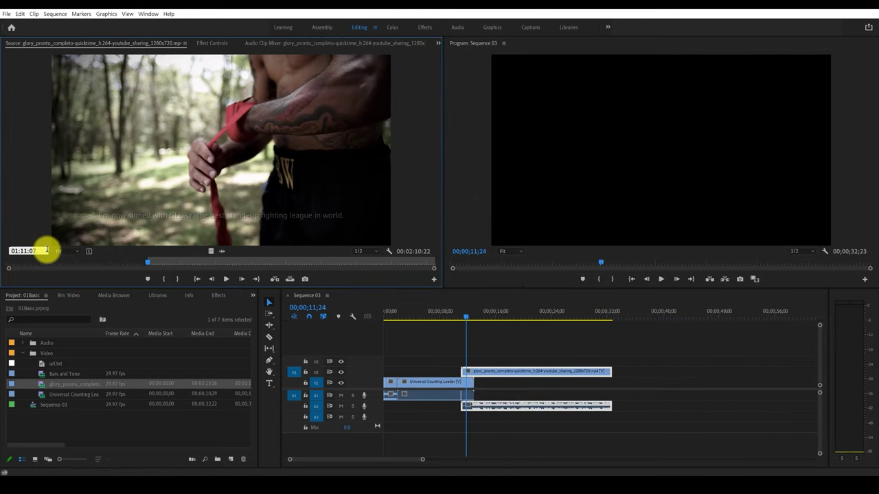
pyautogui.press('Return')
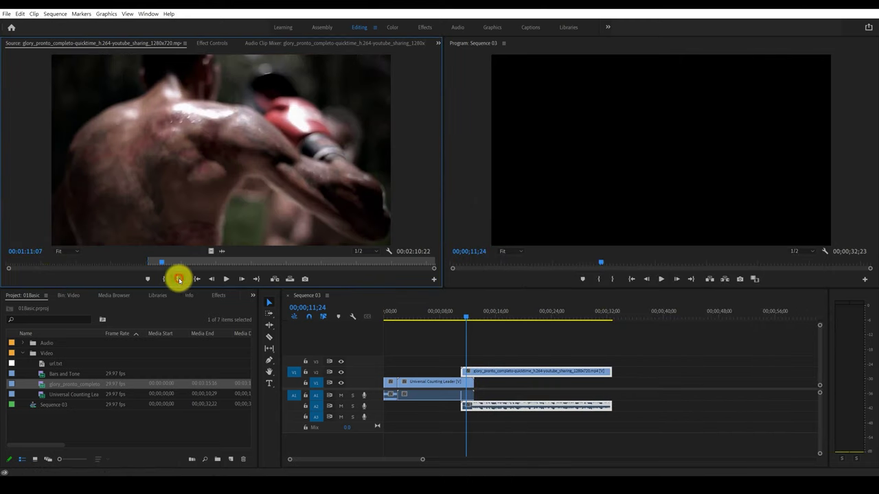
pyautogui.click(179, 279)
pyautogui.moveTo(184, 180)
pyautogui.mouseDown()
pyautogui.moveTo(663, 377)
pyautogui.moveTo(613, 382)
pyautogui.mouseUp()
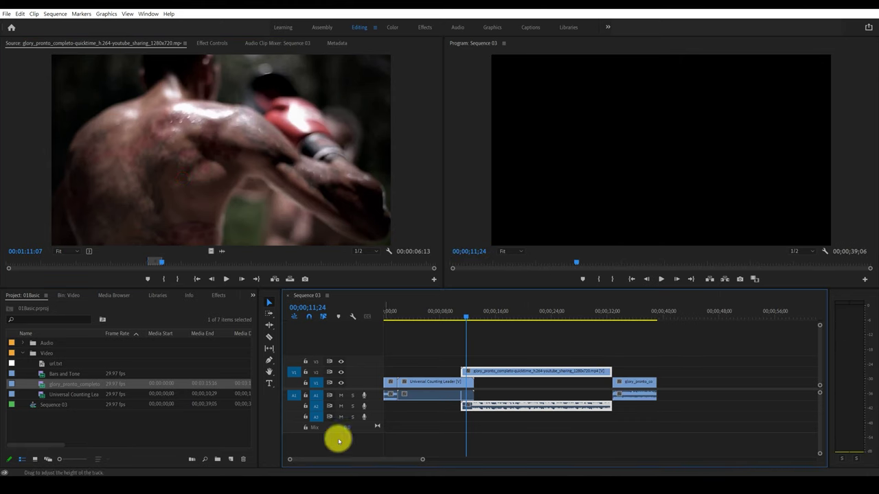
# - Mark the source In point at 01:45:04, taken from the timecode notes
pyautogui.hotkey('alt', 'Tab')
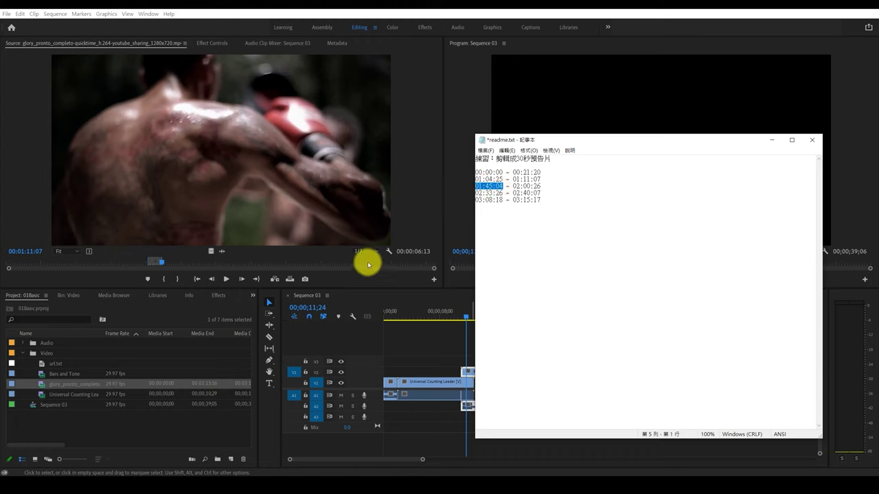
pyautogui.click(40, 250)
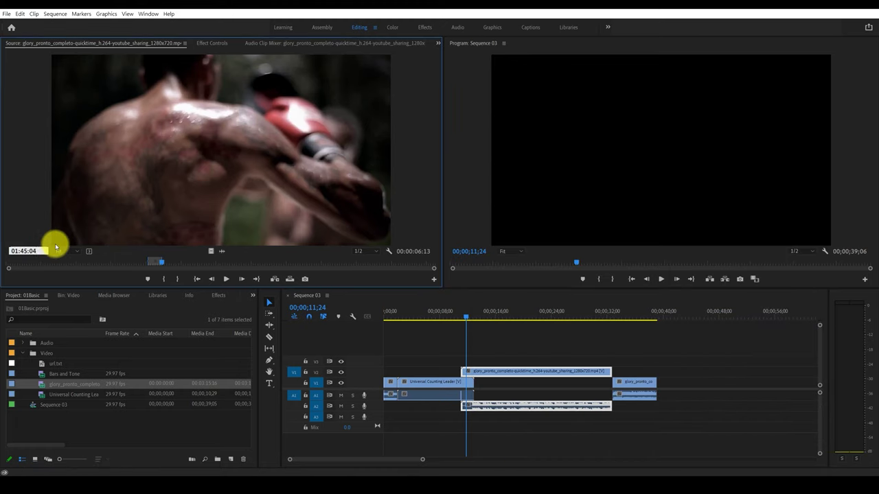
pyautogui.press('Return')
pyautogui.click(163, 279)
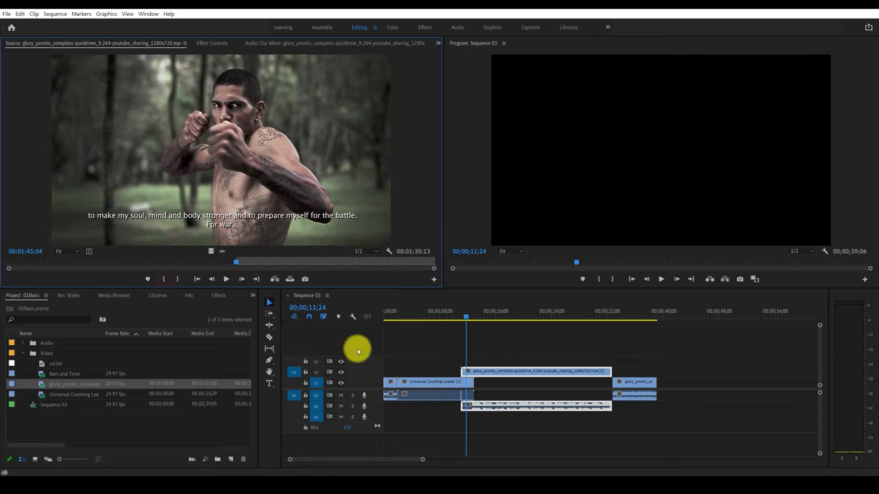
# - Mark the source Out at 02:00:26 and place the range on V2 near 40 seconds
pyautogui.click(387, 482)
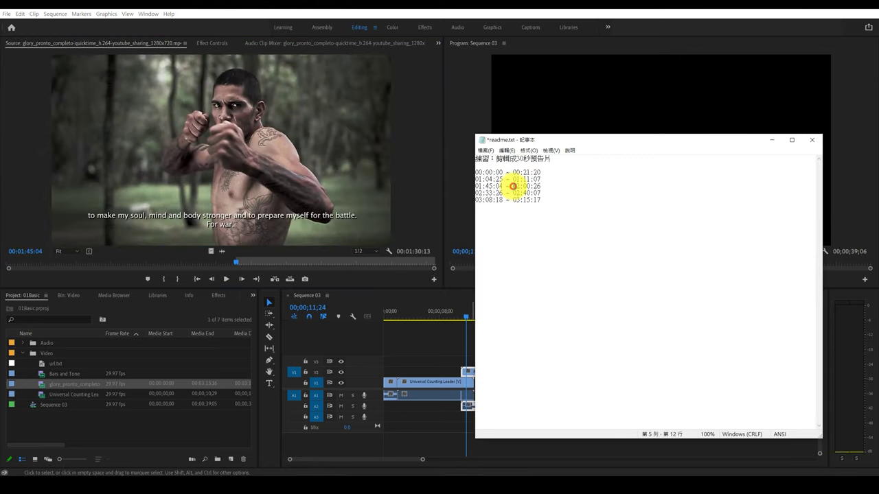
pyautogui.click(32, 250)
pyautogui.press('Return')
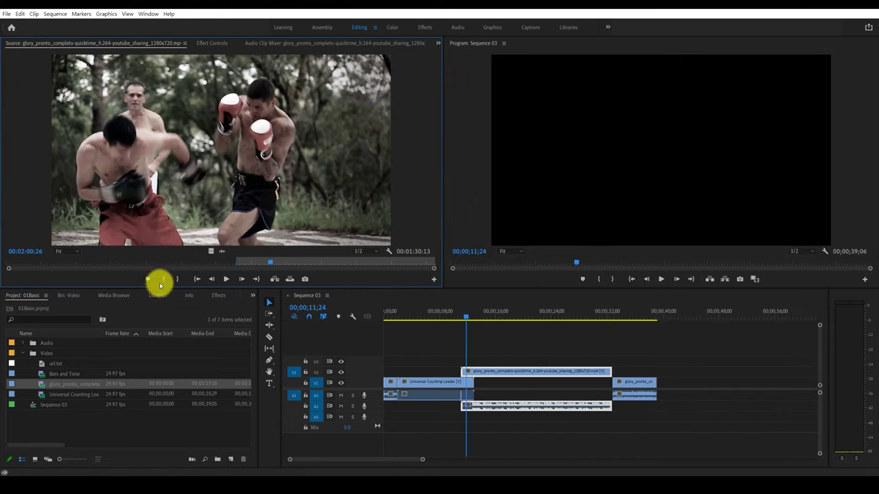
pyautogui.click(179, 278)
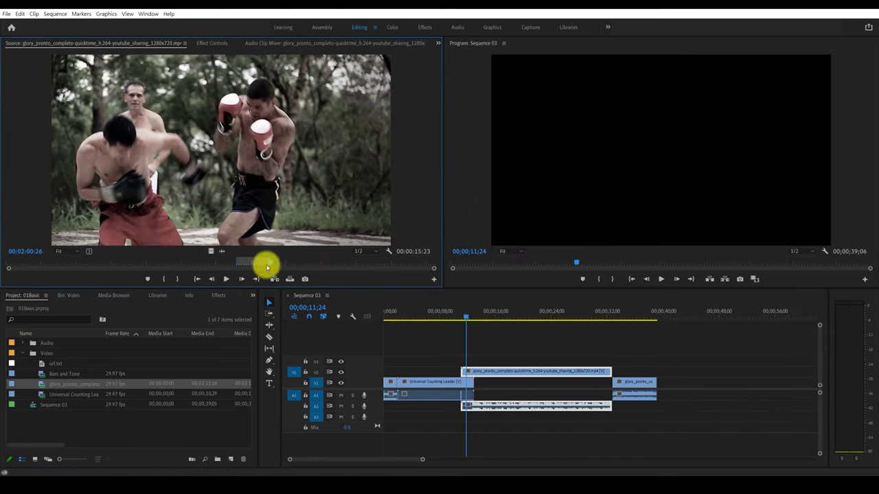
pyautogui.moveTo(358, 212); pyautogui.dragTo(656, 376)
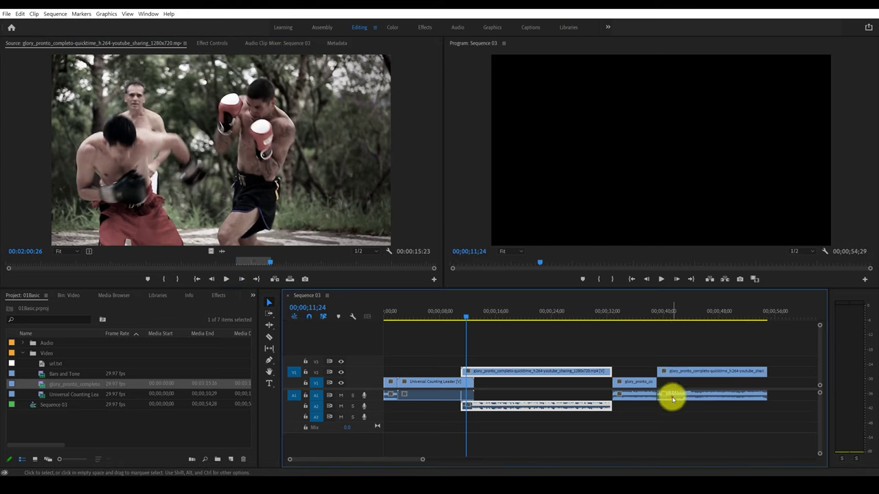
pyautogui.moveTo(659, 377); pyautogui.dragTo(682, 373)
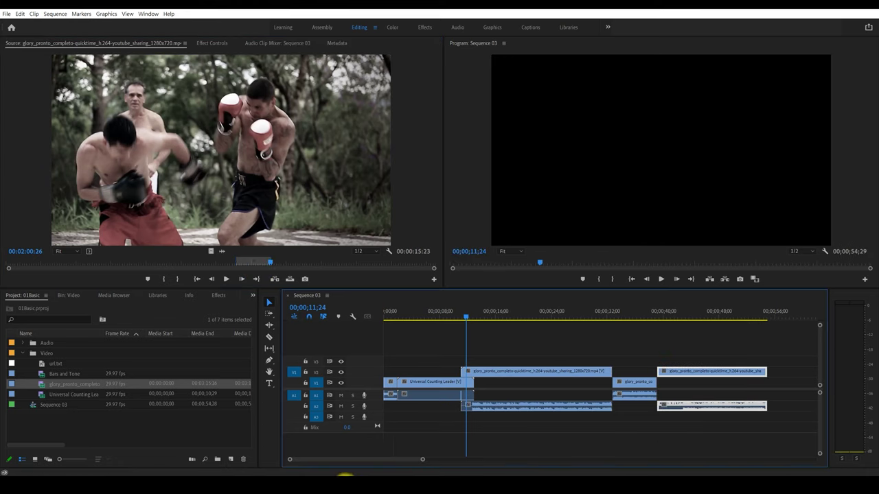
# - Paste 02:33:26 into the source timecode and mark the In point there
pyautogui.click(340, 489)
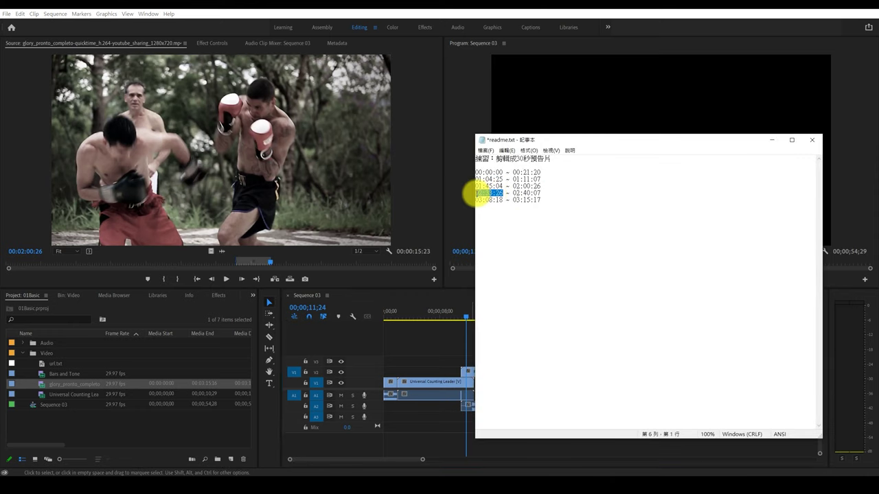
pyautogui.click(31, 252)
pyautogui.write('02:33:26')
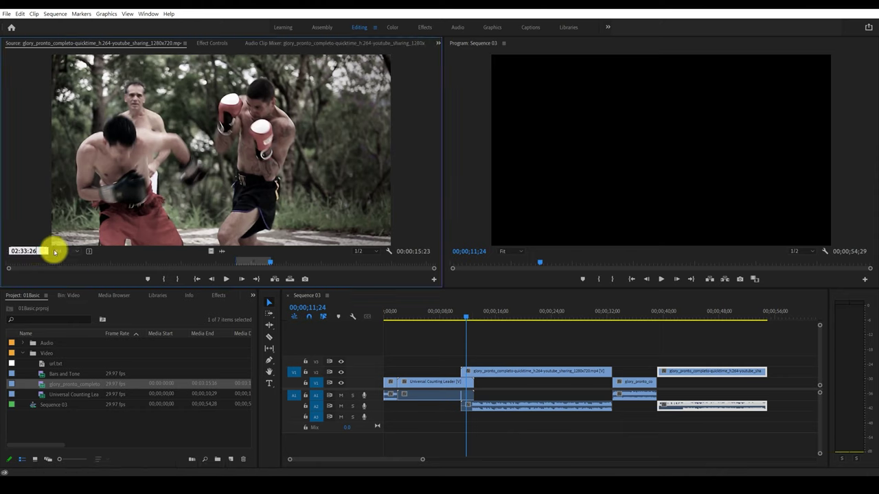
pyautogui.press('Return')
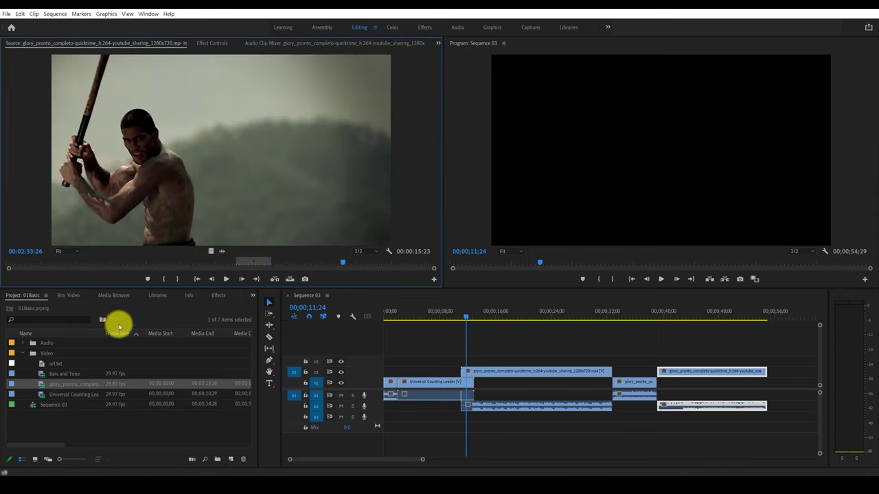
pyautogui.click(165, 278)
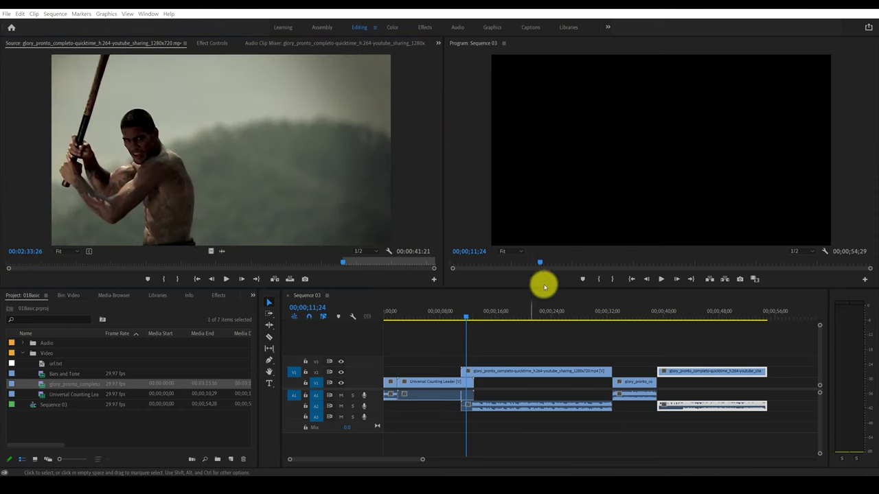
# - Add source markers at 02:33:26 and 02:40:07 and preview the footage just after 02:40:07
pyautogui.click(385, 473)
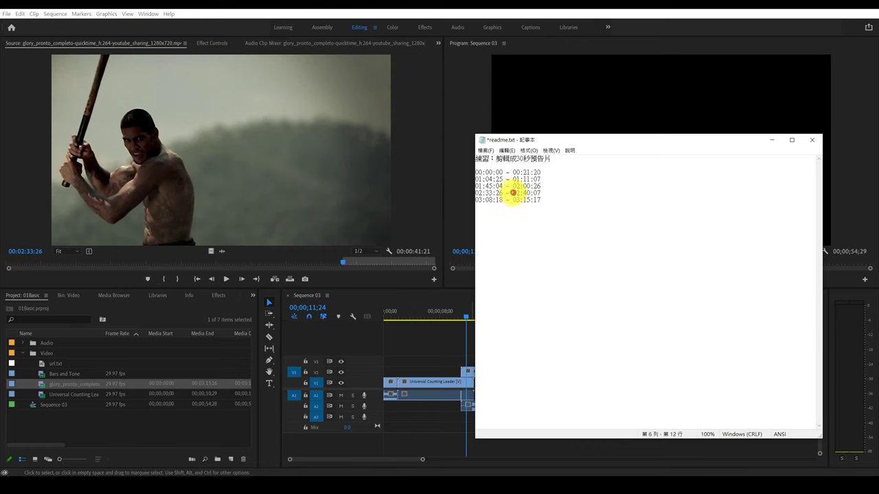
pyautogui.click(29, 251)
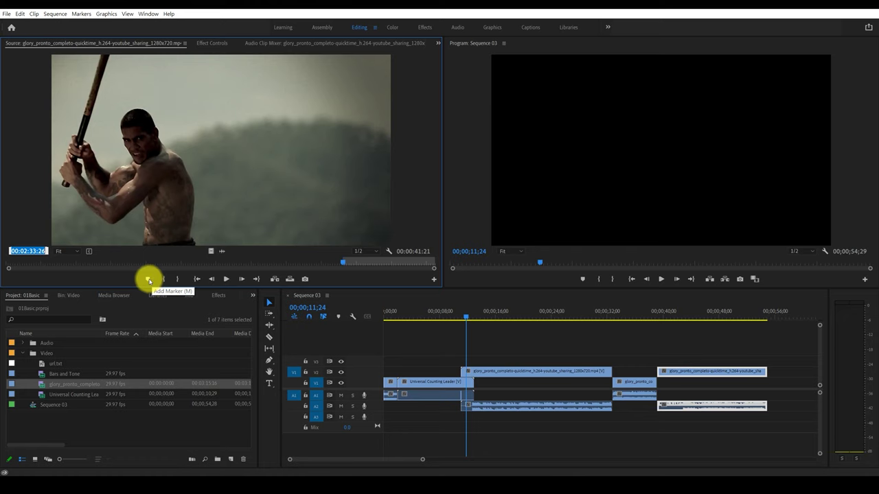
pyautogui.click(149, 280)
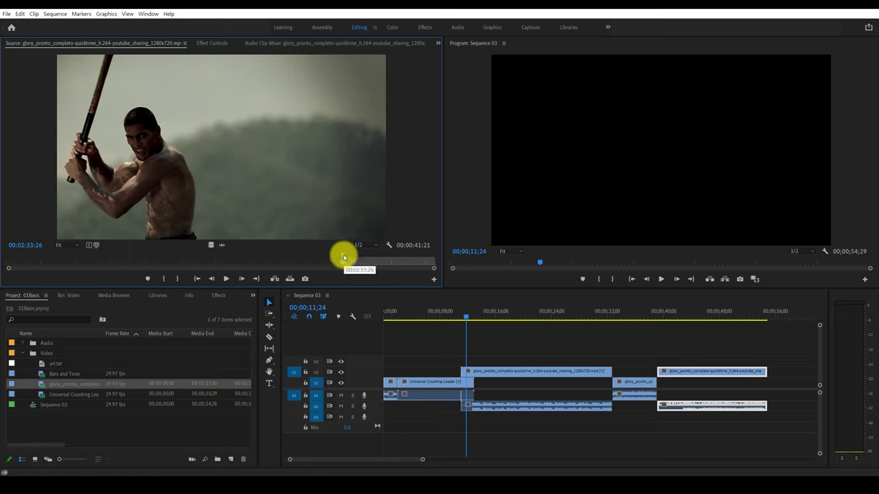
pyautogui.click(31, 246)
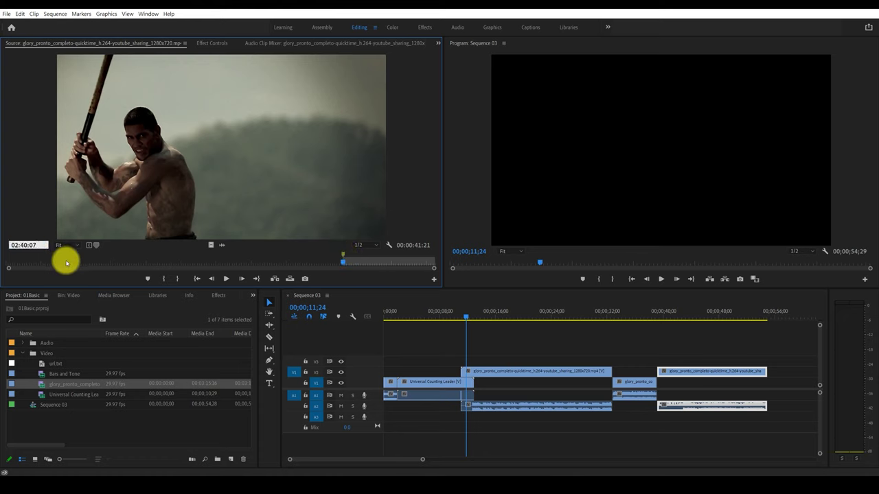
pyautogui.press('Return')
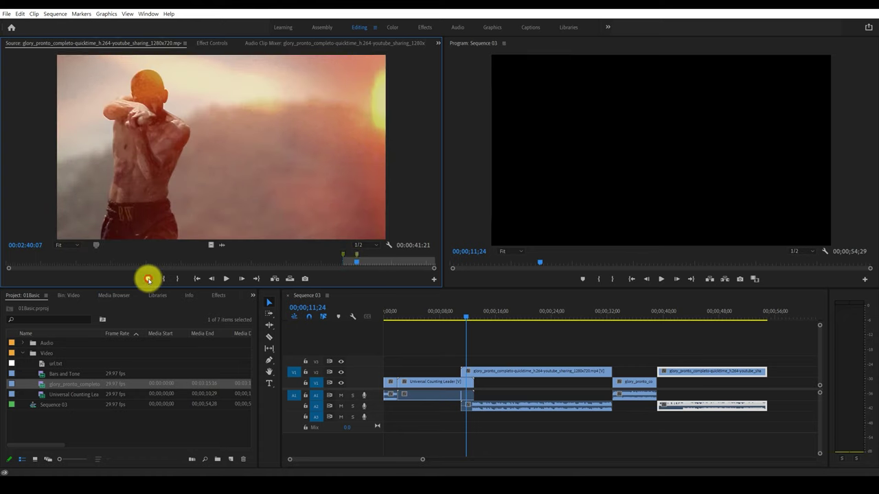
pyautogui.click(148, 279)
pyautogui.moveTo(356, 266); pyautogui.dragTo(347, 258)
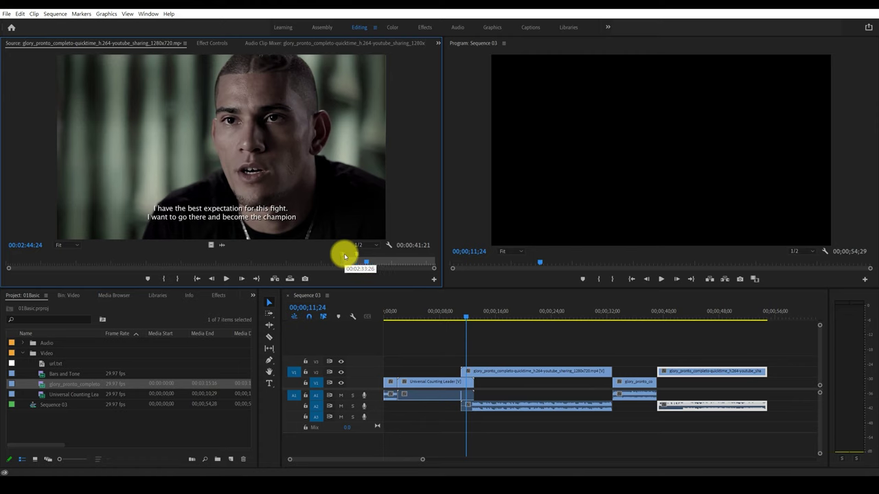
pyautogui.click(345, 257)
# - Compare the 02:33:26 and 02:40:07 frames, mark Out at 02:40:07, and drop the excerpt at the end of V1
pyautogui.rightClick(345, 257)
pyautogui.click(298, 255)
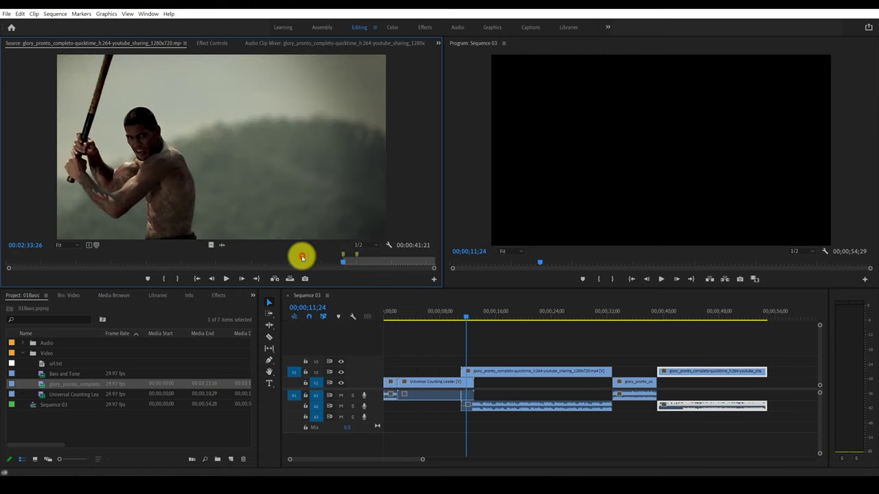
pyautogui.click(357, 256)
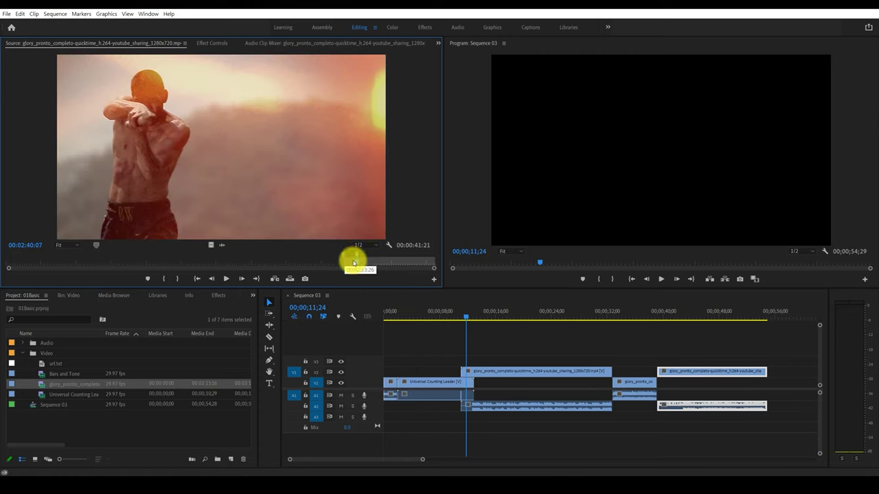
pyautogui.click(344, 257)
pyautogui.click(355, 254)
pyautogui.click(345, 255)
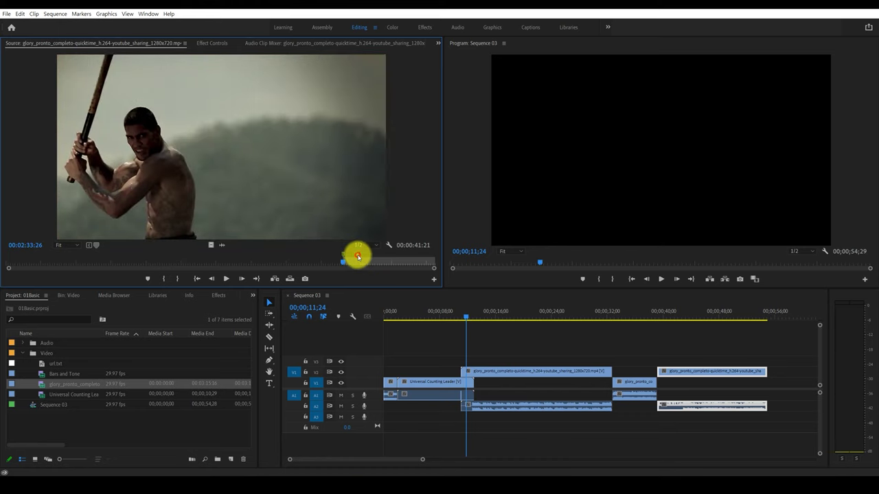
pyautogui.click(357, 256)
pyautogui.click(177, 279)
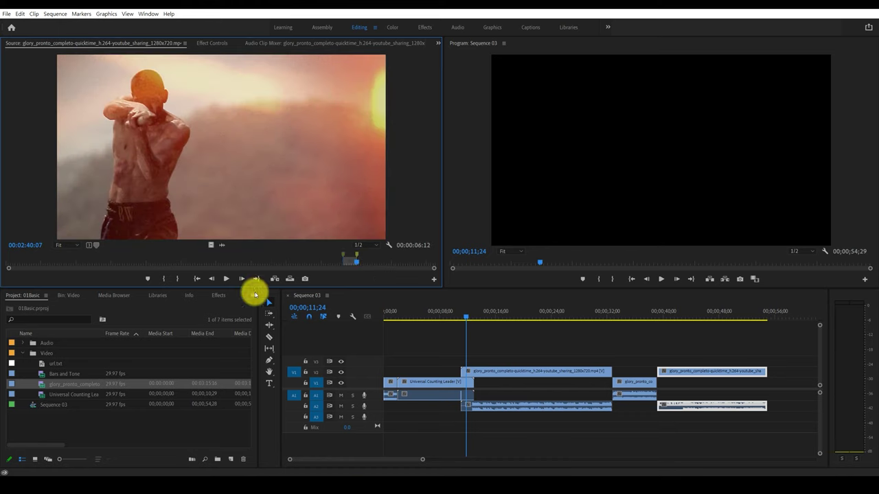
pyautogui.moveTo(340, 176)
pyautogui.mouseDown()
pyautogui.moveTo(753, 362)
pyautogui.moveTo(775, 383)
pyautogui.mouseUp()
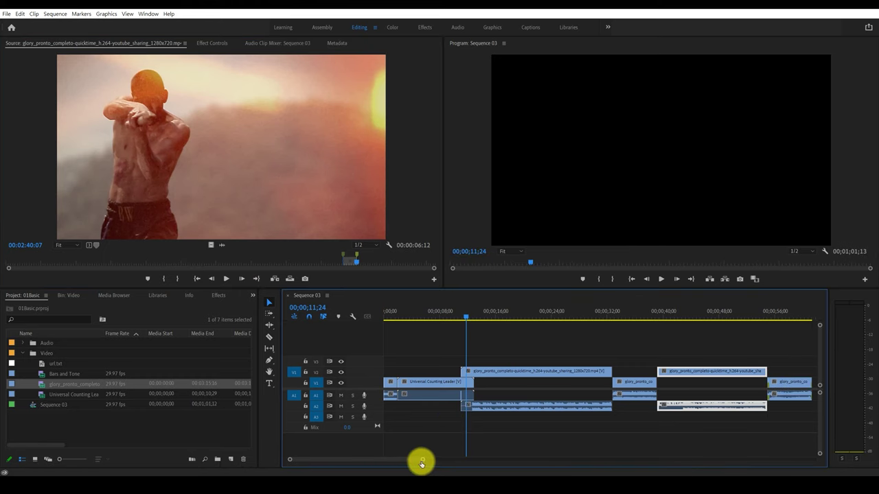
pyautogui.moveTo(421, 460); pyautogui.dragTo(478, 464)
# - Paste 03:08:18 into the source timecode and mark the In point there
pyautogui.hotkey('alt', 'Tab')
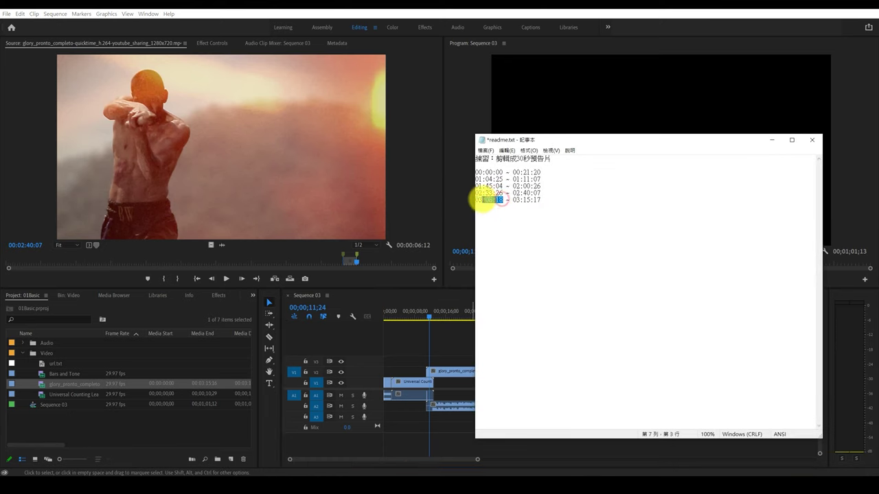
pyautogui.click(27, 246)
pyautogui.hotkey('ctrl', 'v')
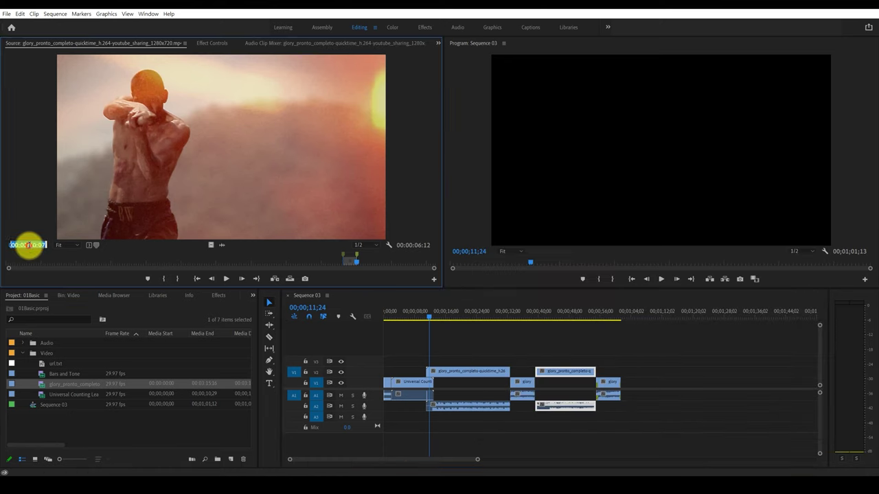
pyautogui.press('Return')
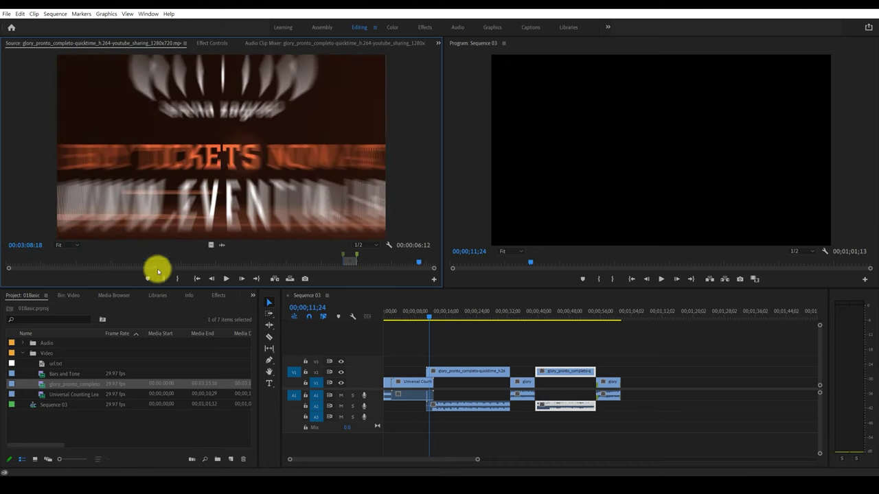
pyautogui.click(165, 284)
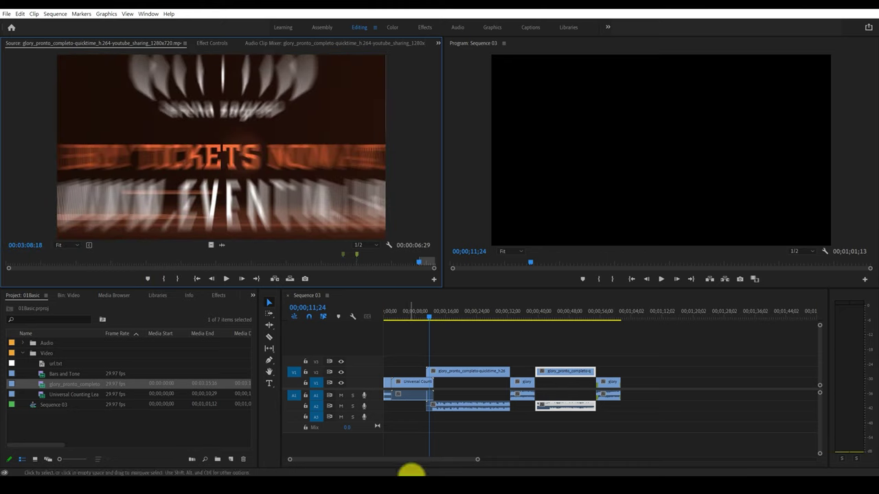
# - Copy 03:15:17 from the notes, mark Out there, and append the excerpt to V1
pyautogui.click(375, 484)
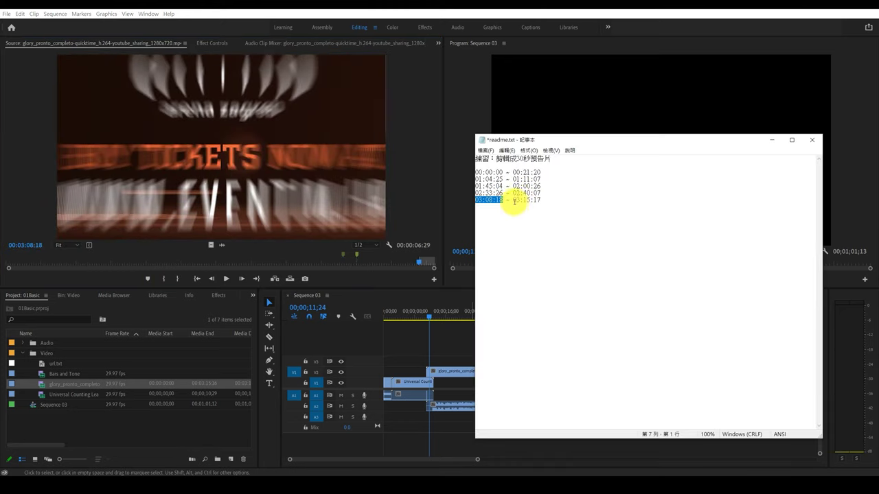
pyautogui.moveTo(513, 200); pyautogui.dragTo(544, 201)
pyautogui.hotkey('ctrl', 'c')
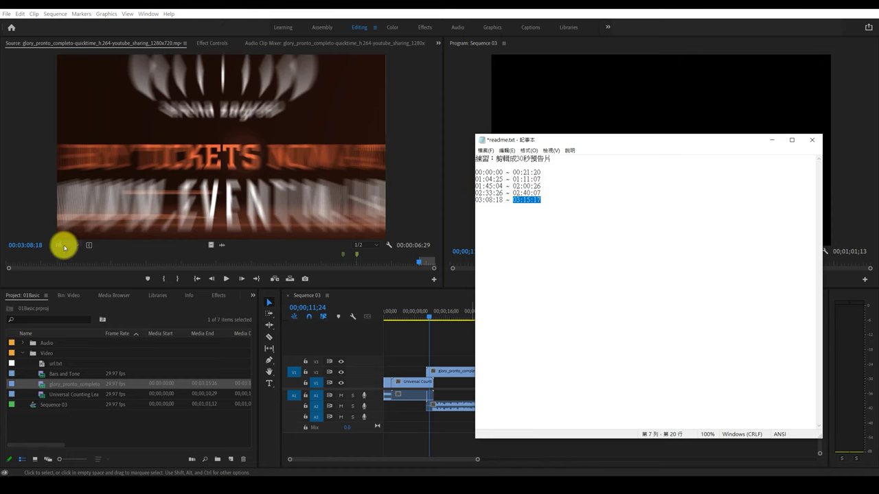
pyautogui.click(15, 246)
pyautogui.hotkey('ctrl', 'v')
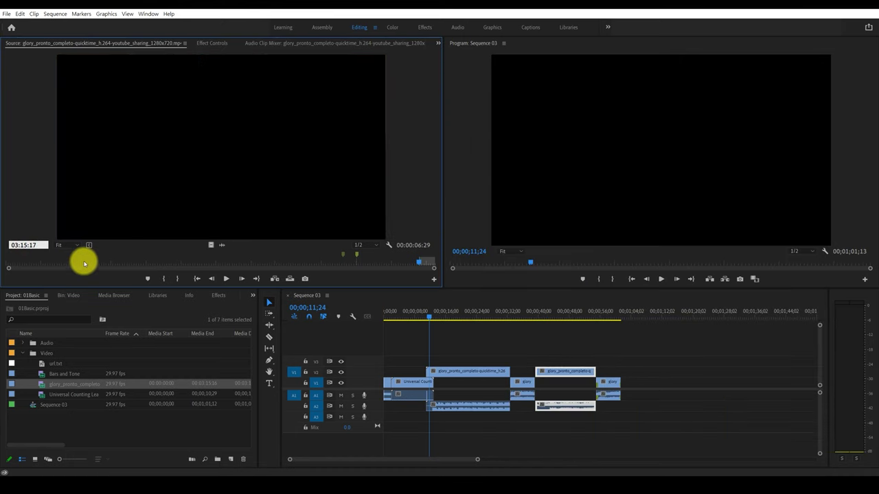
pyautogui.press('Return')
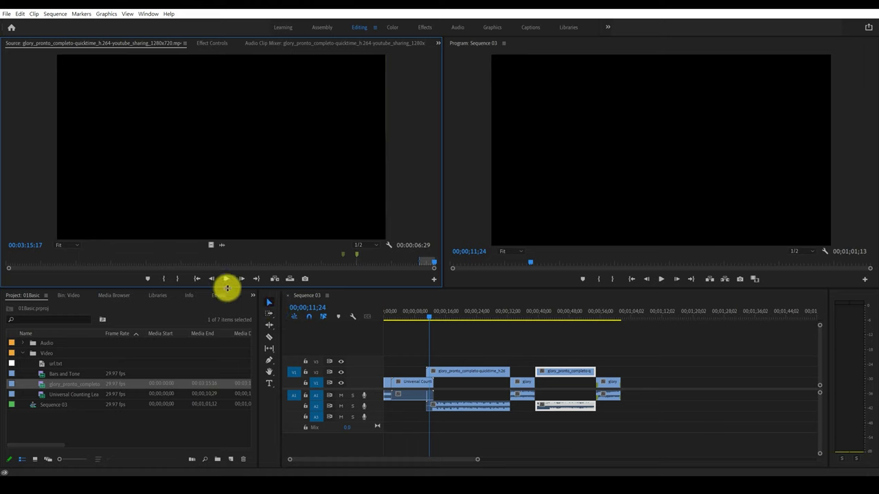
pyautogui.click(175, 276)
pyautogui.moveTo(206, 167)
pyautogui.mouseDown()
pyautogui.moveTo(633, 376)
pyautogui.moveTo(624, 382)
pyautogui.mouseUp()
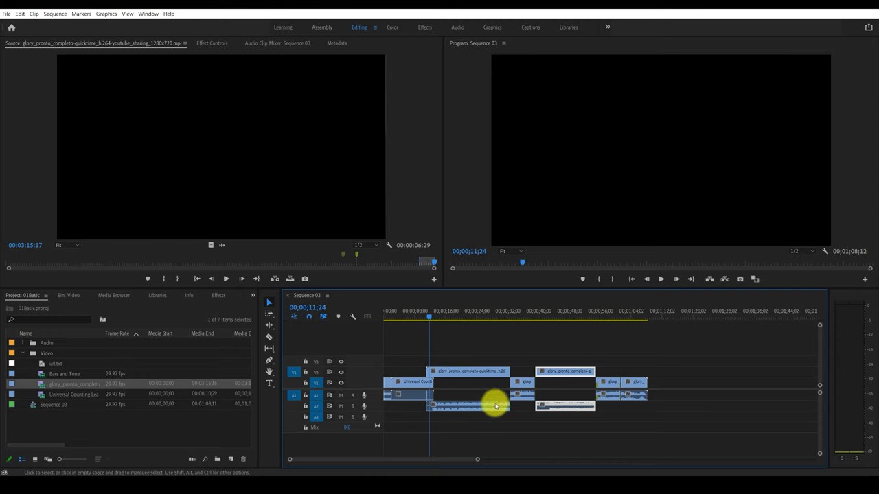
# - Drop the third trailer clip from V2 onto V1 between the short clips and preview from the countdown
pyautogui.moveTo(562, 375); pyautogui.dragTo(563, 396)
pyautogui.click(425, 318)
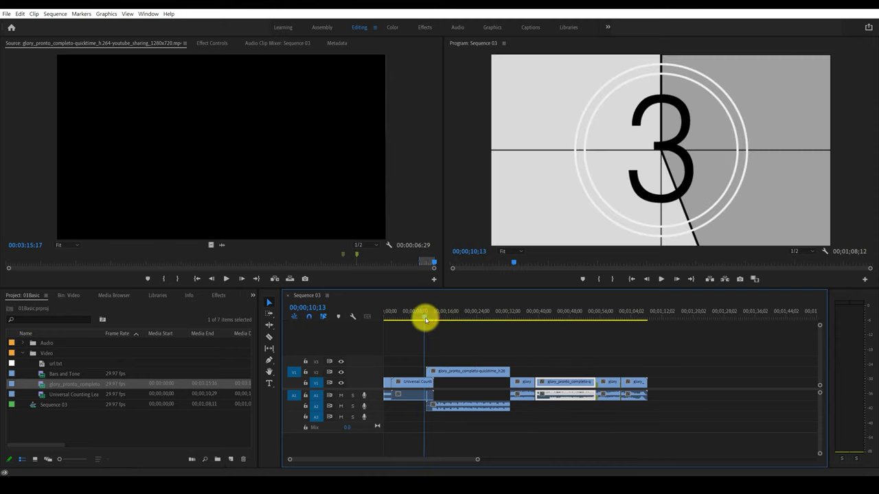
pyautogui.press('space')
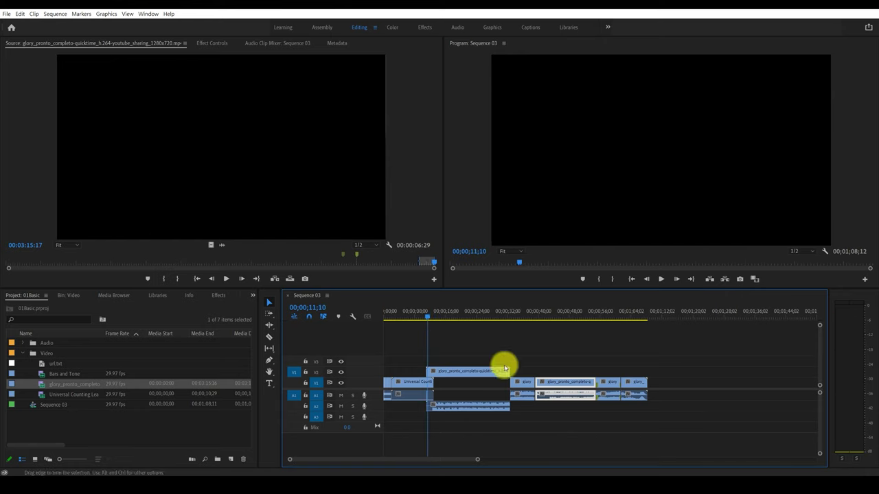
pyautogui.moveTo(428, 318)
pyautogui.mouseDown()
pyautogui.moveTo(596, 348)
pyautogui.moveTo(517, 359)
pyautogui.mouseUp()
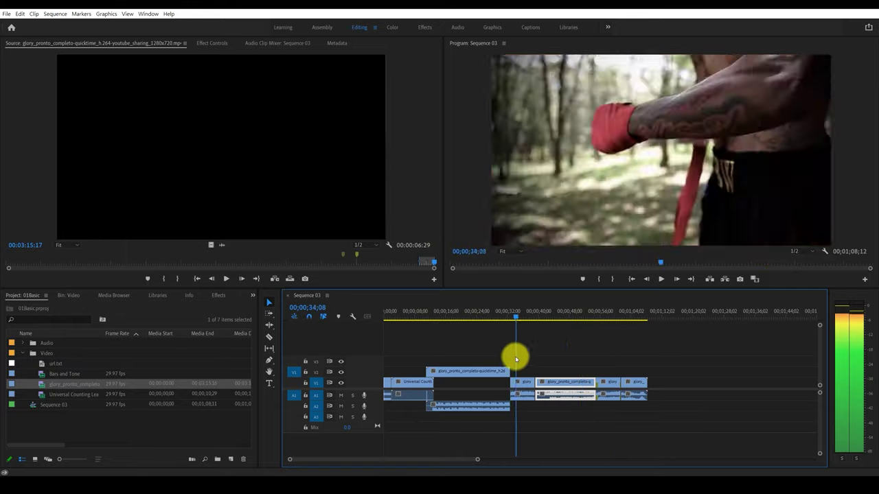
pyautogui.press('space')
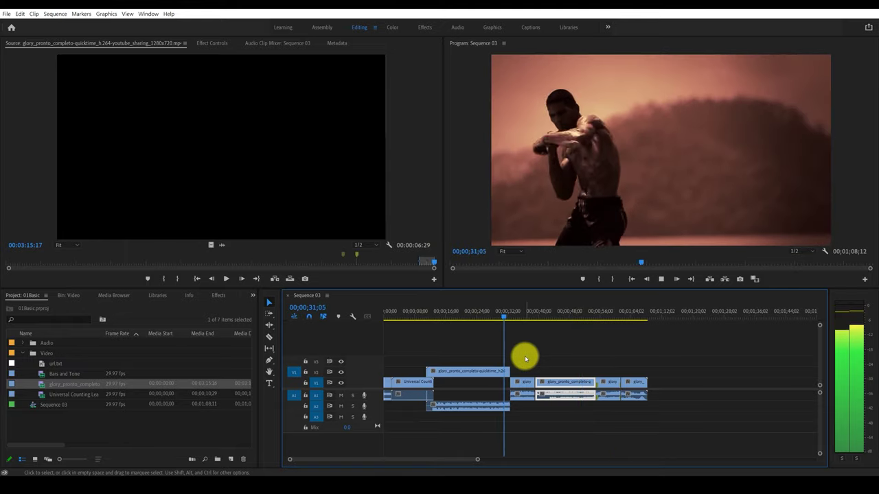
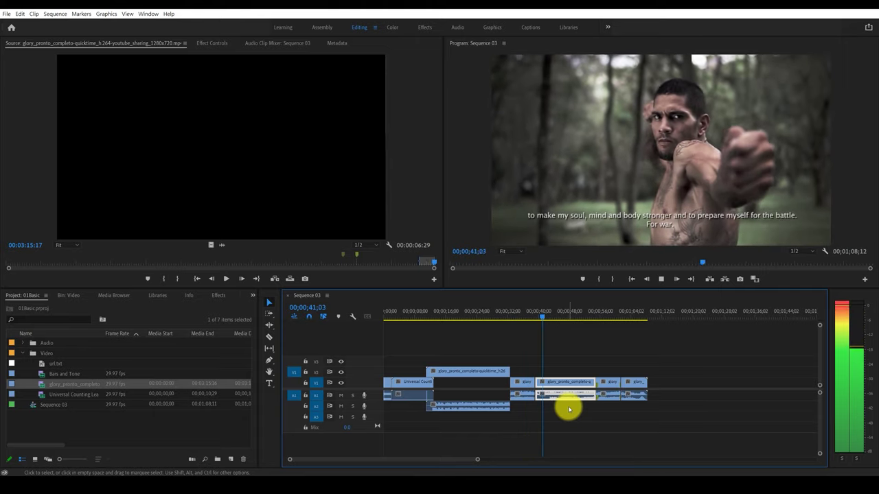
# - Scrub and play through Sequence 03 to review the countdown and fight clips
pyautogui.moveTo(550, 319); pyautogui.dragTo(592, 325)
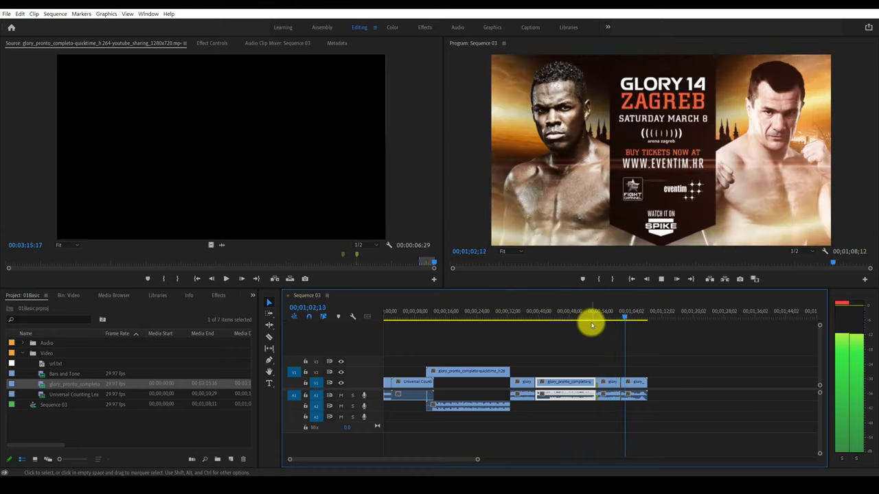
pyautogui.click(631, 320)
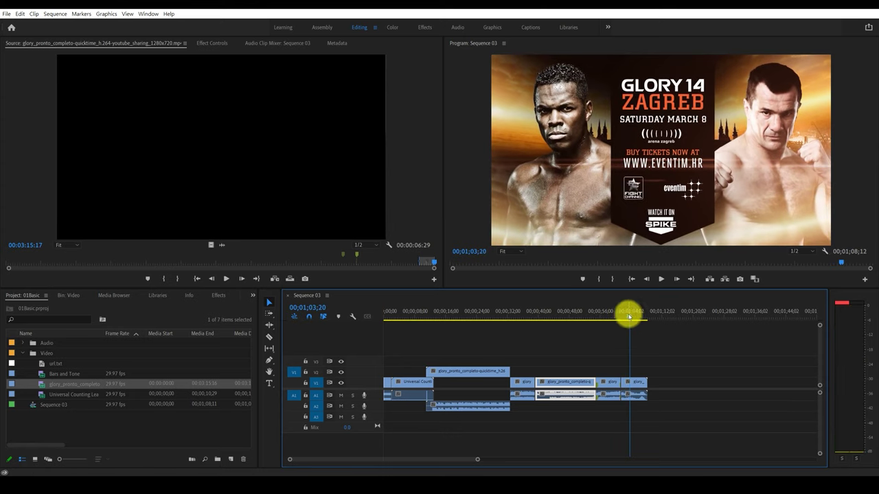
pyautogui.moveTo(629, 317); pyautogui.dragTo(432, 333)
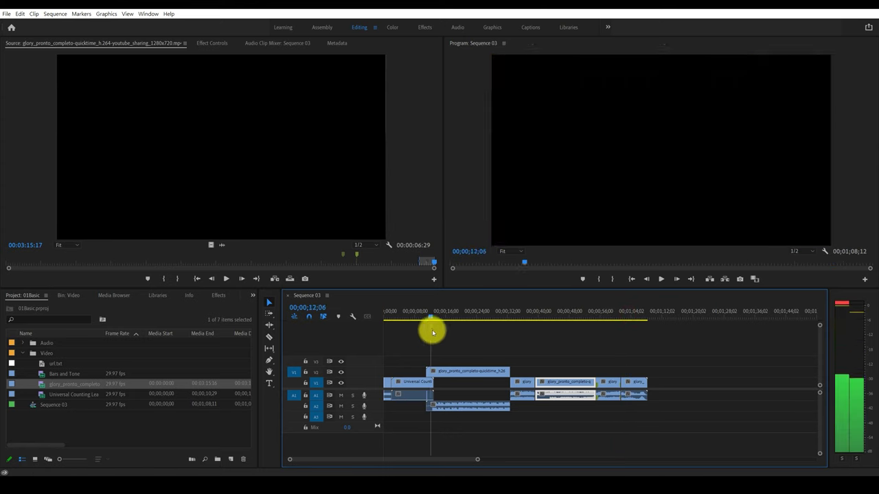
pyautogui.moveTo(433, 333); pyautogui.dragTo(382, 351)
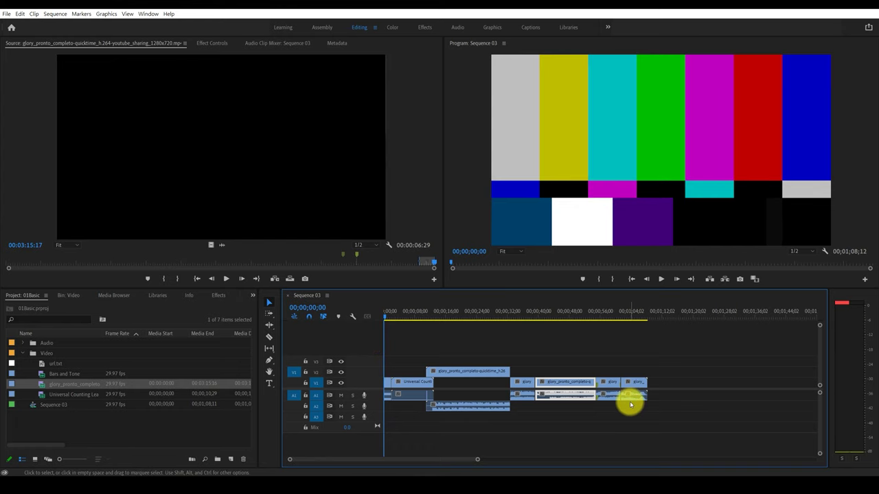
pyautogui.moveTo(427, 327); pyautogui.dragTo(474, 322)
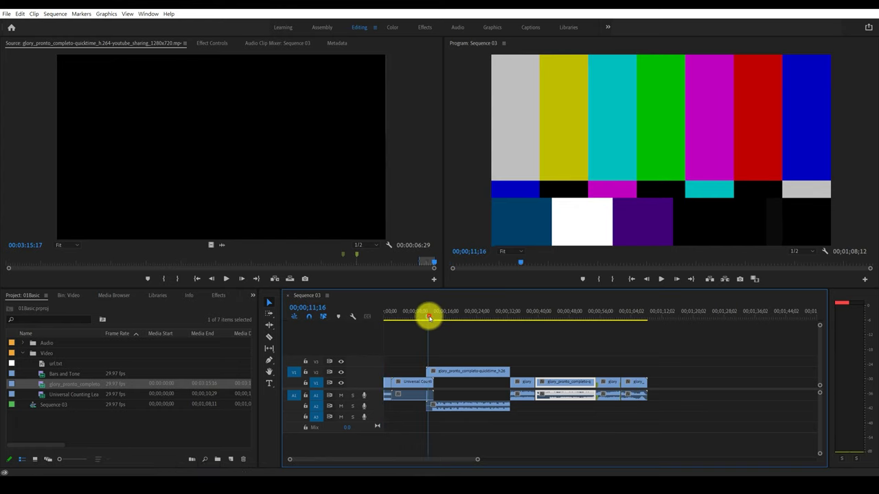
pyautogui.press('space')
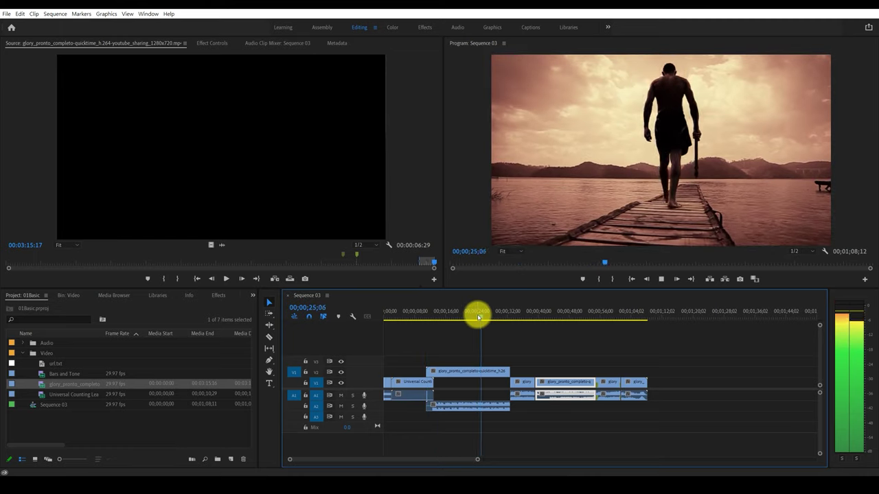
pyautogui.press('space')
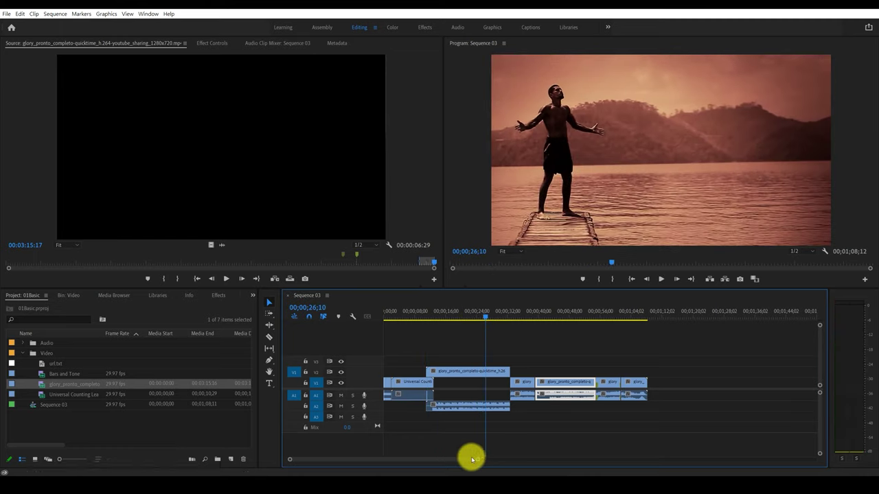
# - Delete the last clip, restore it with undo, and save the project
pyautogui.moveTo(477, 459)
pyautogui.mouseDown()
pyautogui.moveTo(463, 462)
pyautogui.moveTo(471, 459)
pyautogui.mouseUp()
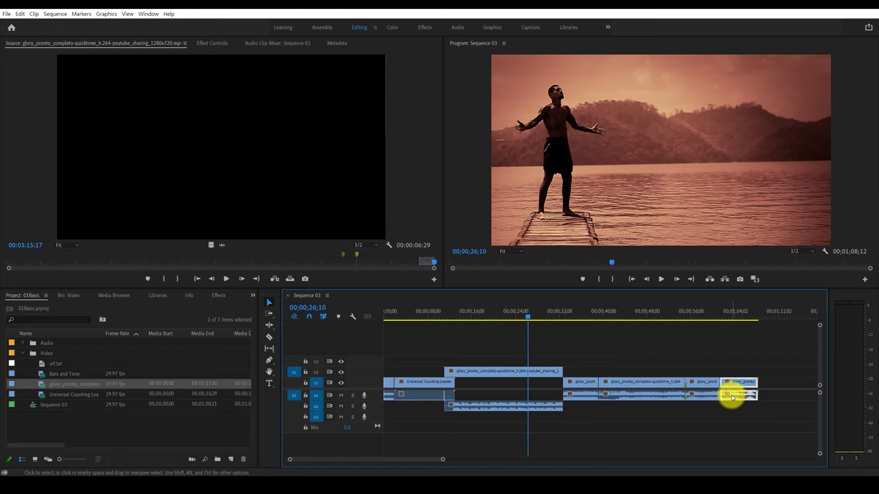
pyautogui.press('Delete')
pyautogui.hotkey('ctrl', 'z')
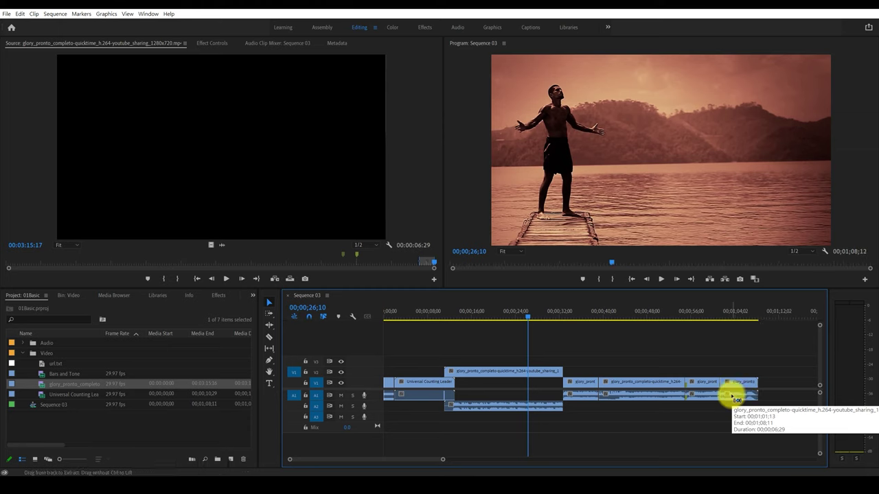
pyautogui.click(734, 412)
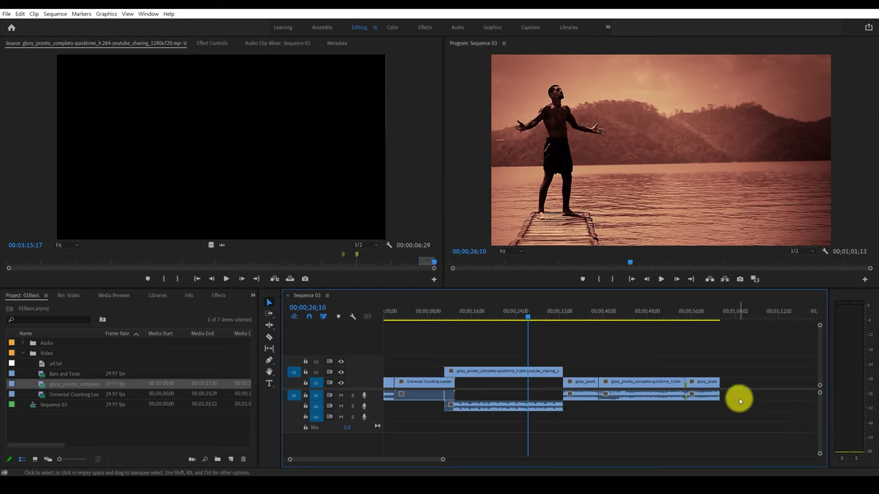
pyautogui.hotkey('ctrl', 'z')
pyautogui.click(735, 398)
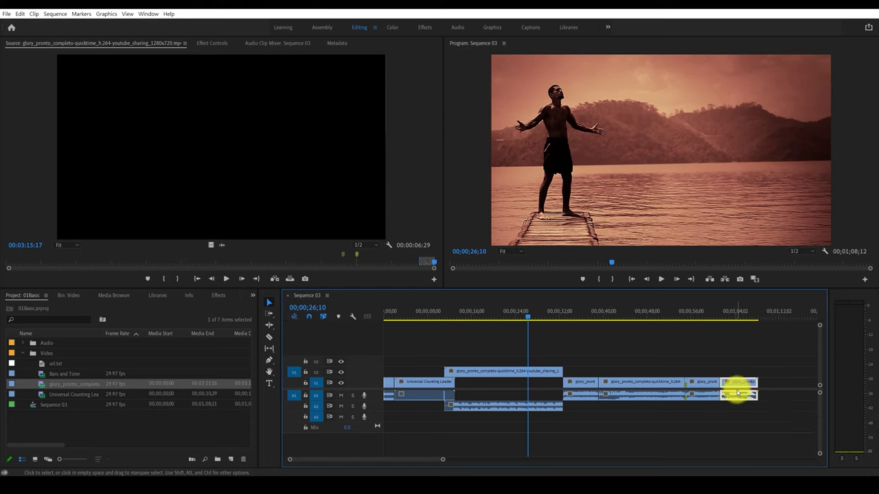
pyautogui.hotkey('ctrl', 's')
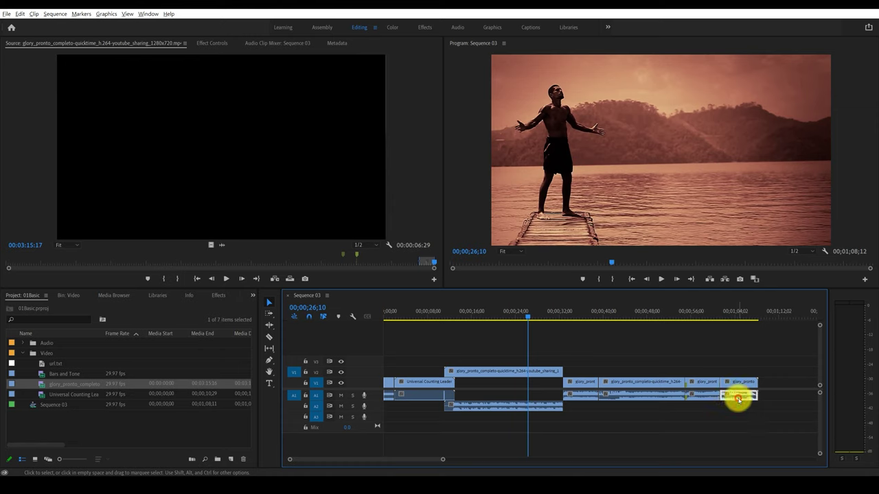
# - Delete the fight clips' audio on A1 and A2, leaving only the countdown leader's sound
pyautogui.click(739, 399)
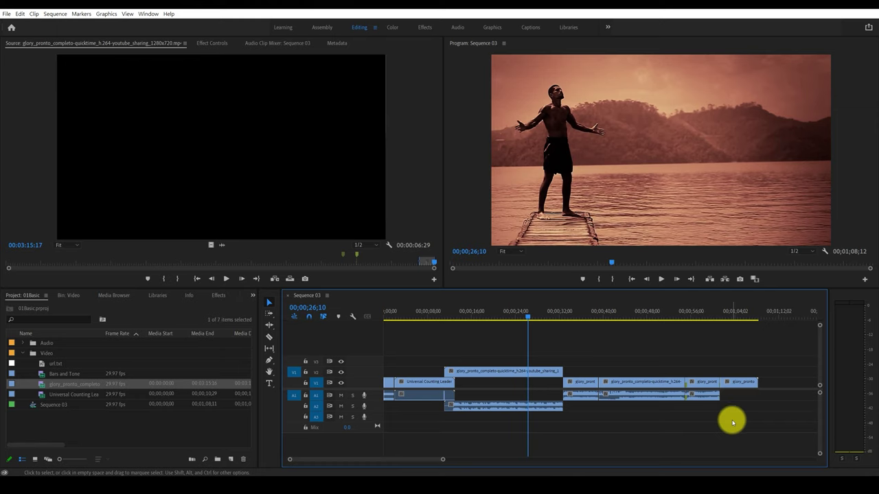
pyautogui.moveTo(705, 397); pyautogui.dragTo(722, 399)
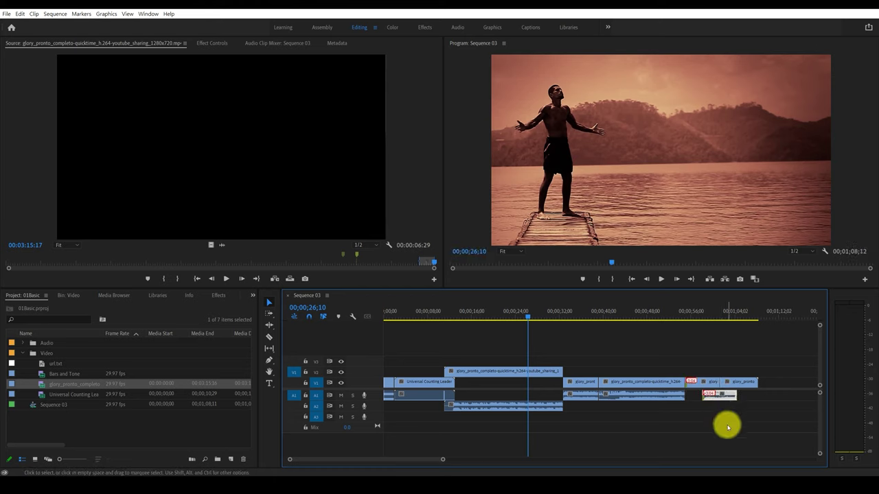
pyautogui.hotkey('ctrl', 'z')
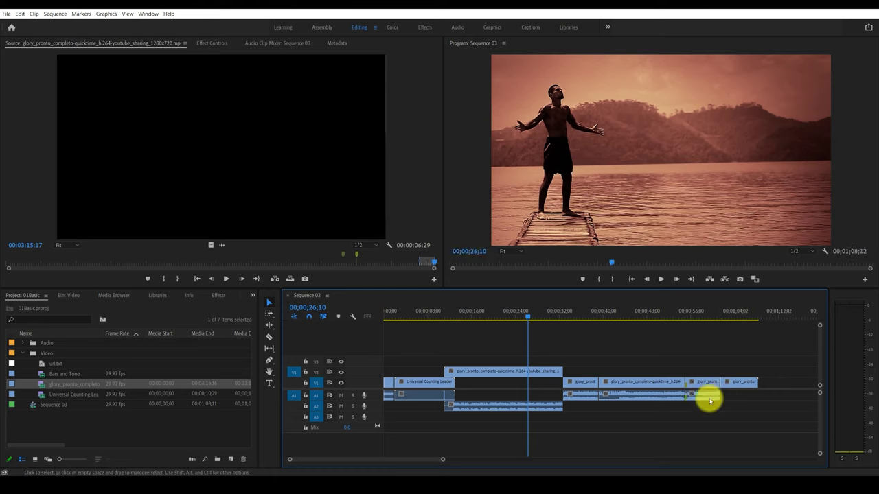
pyautogui.press('Delete')
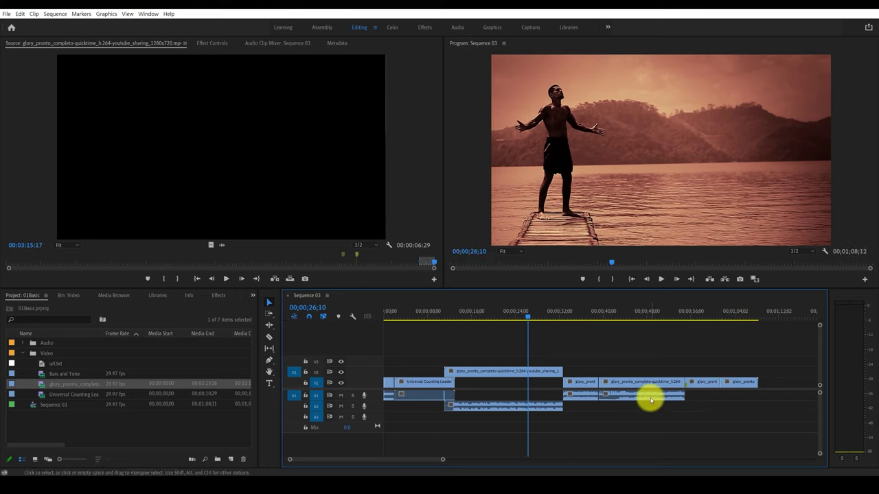
pyautogui.press('Delete')
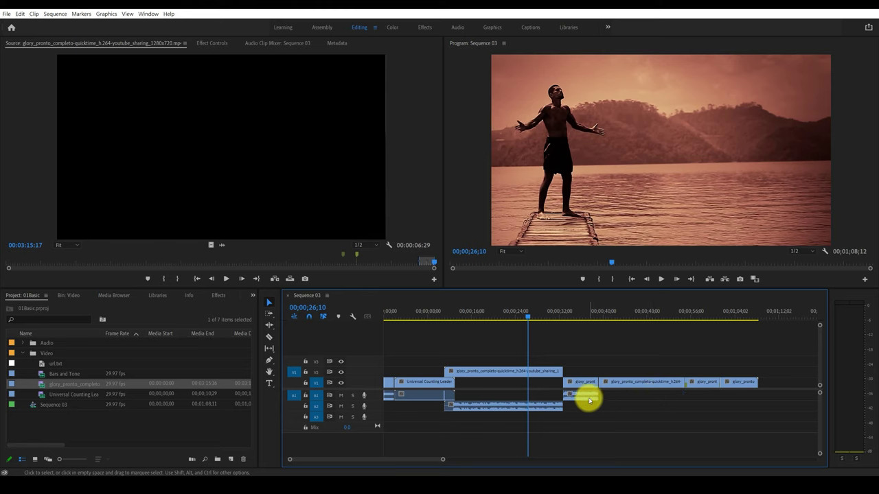
pyautogui.click(497, 407)
pyautogui.press('Delete')
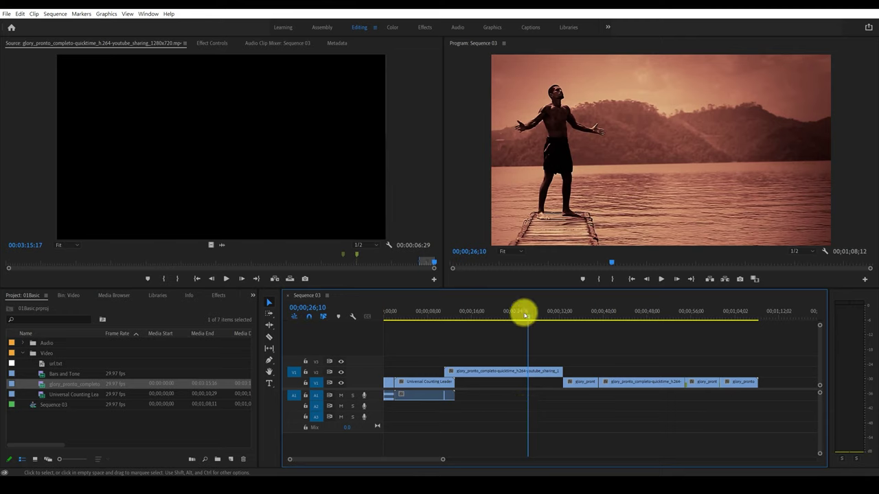
pyautogui.moveTo(531, 318); pyautogui.dragTo(447, 318)
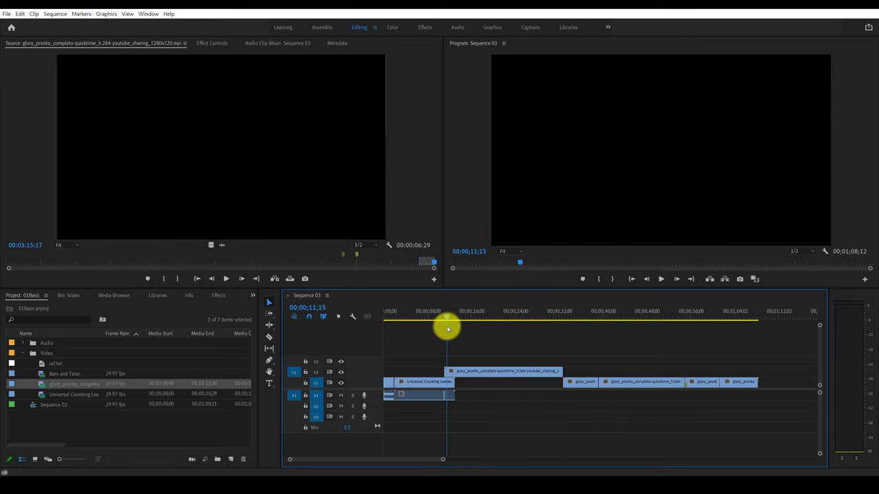
# - Drag Engine_fire.mp3 from the Audio bin onto track A2 of the sequence
pyautogui.click(23, 353)
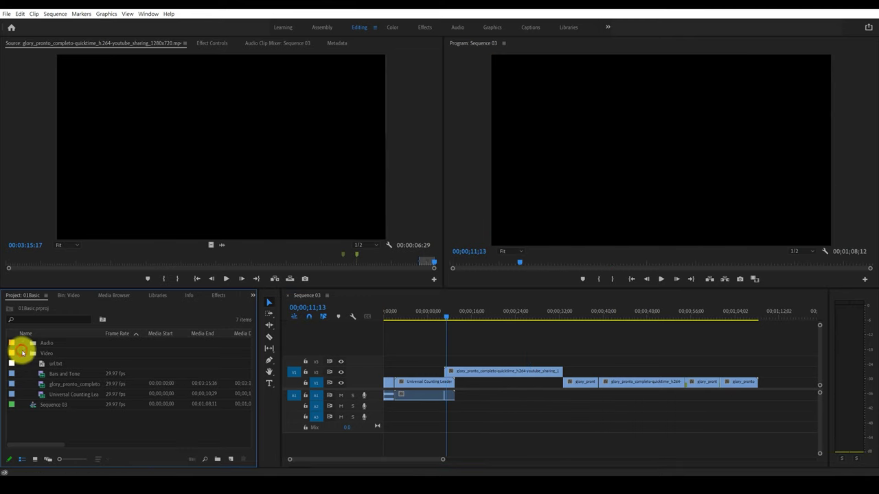
pyautogui.click(22, 353)
pyautogui.click(22, 343)
pyautogui.click(39, 352)
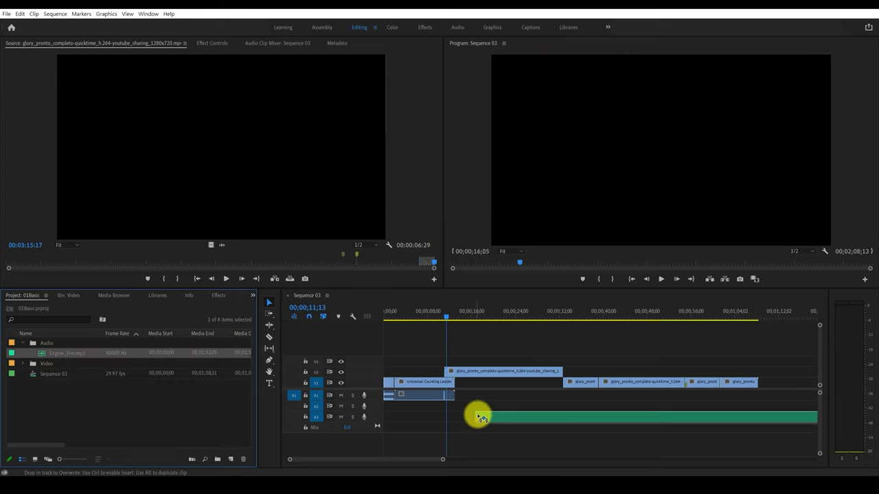
pyautogui.moveTo(59, 356); pyautogui.dragTo(475, 406)
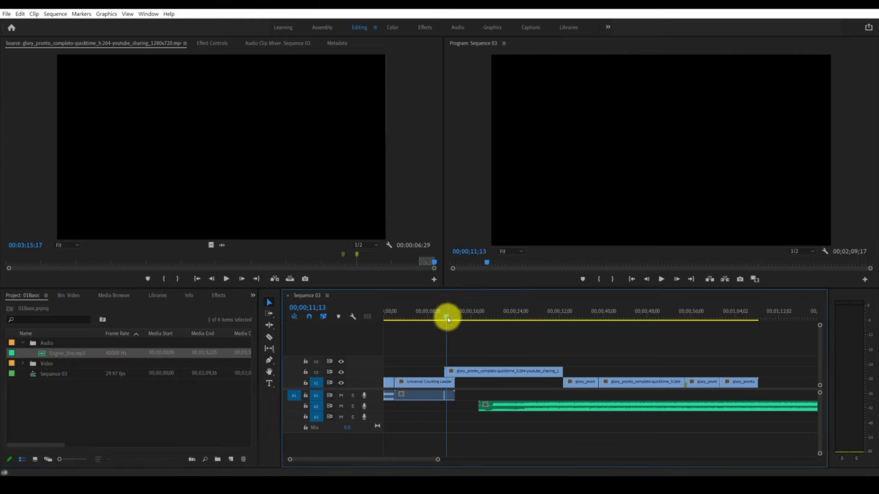
# - Slide the music left to start with the first fight clip and play to check it
pyautogui.moveTo(451, 316); pyautogui.dragTo(457, 320)
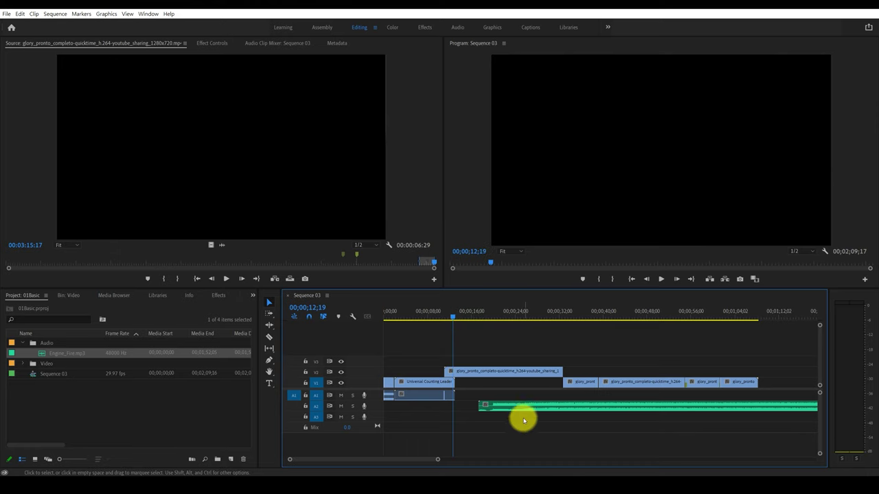
pyautogui.moveTo(511, 407); pyautogui.dragTo(483, 409)
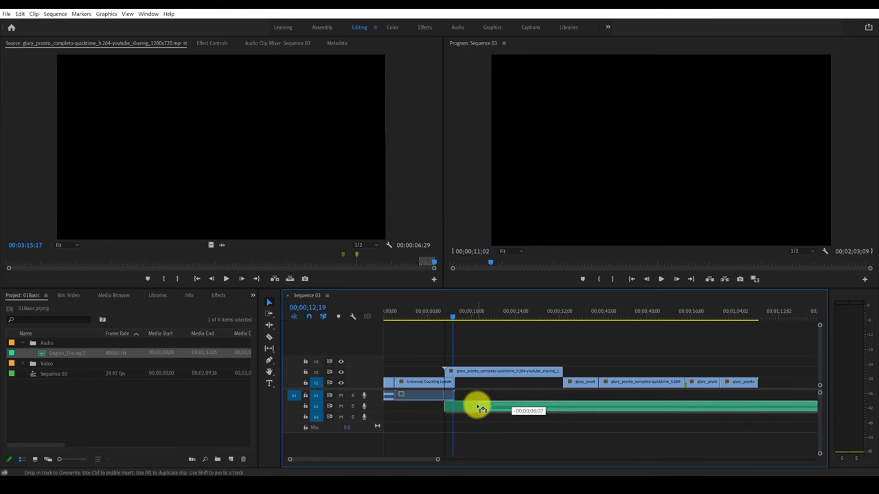
pyautogui.click(447, 320)
pyautogui.press('space')
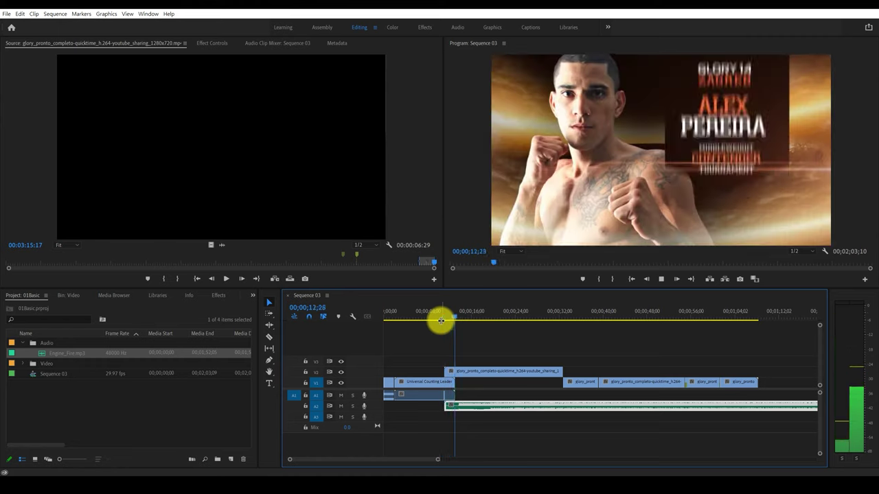
pyautogui.press('space')
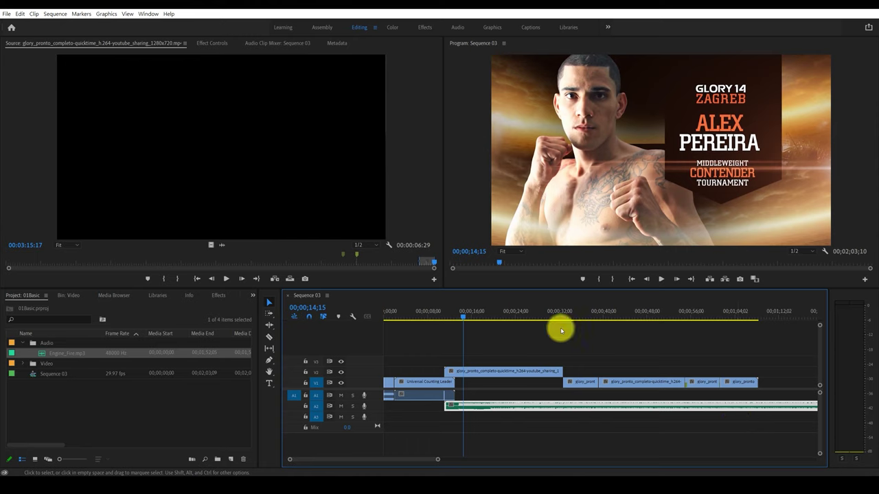
pyautogui.moveTo(464, 317)
pyautogui.mouseDown()
pyautogui.moveTo(785, 318)
pyautogui.moveTo(758, 318)
pyautogui.mouseUp()
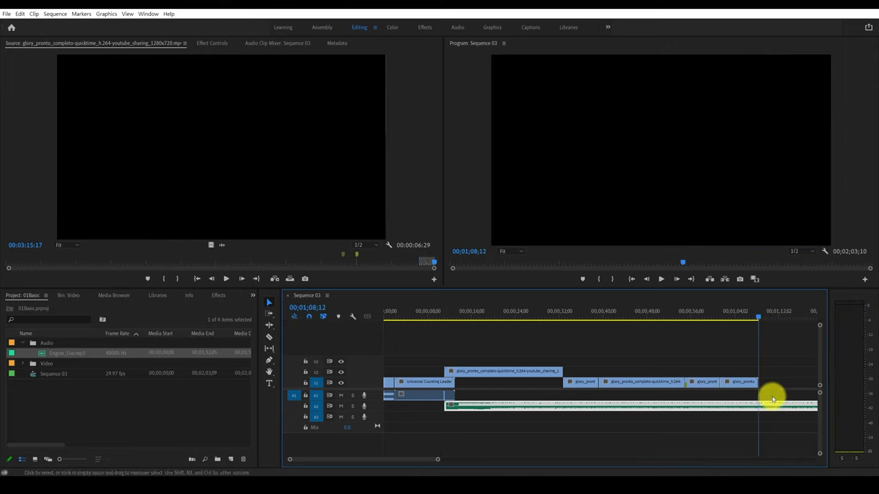
# - Razor-cut the A2 music where the video ends and delete the leftover piece
pyautogui.click(269, 336)
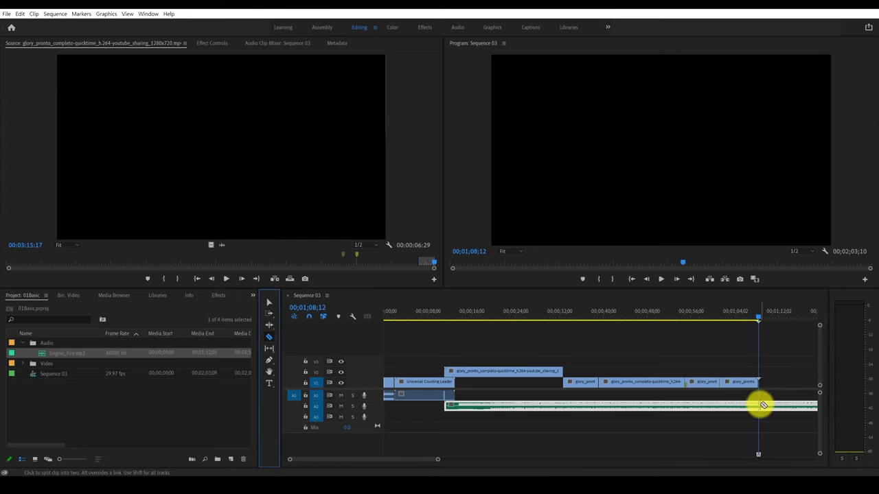
pyautogui.click(762, 405)
pyautogui.click(270, 302)
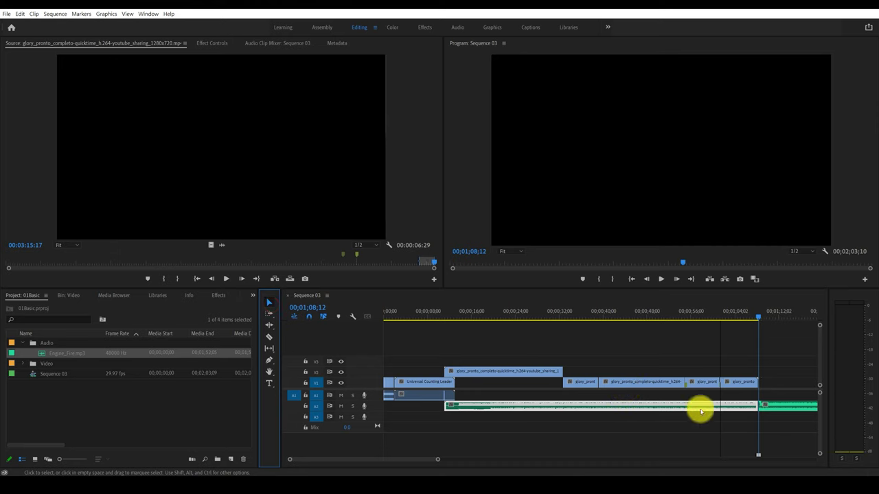
pyautogui.click(793, 414)
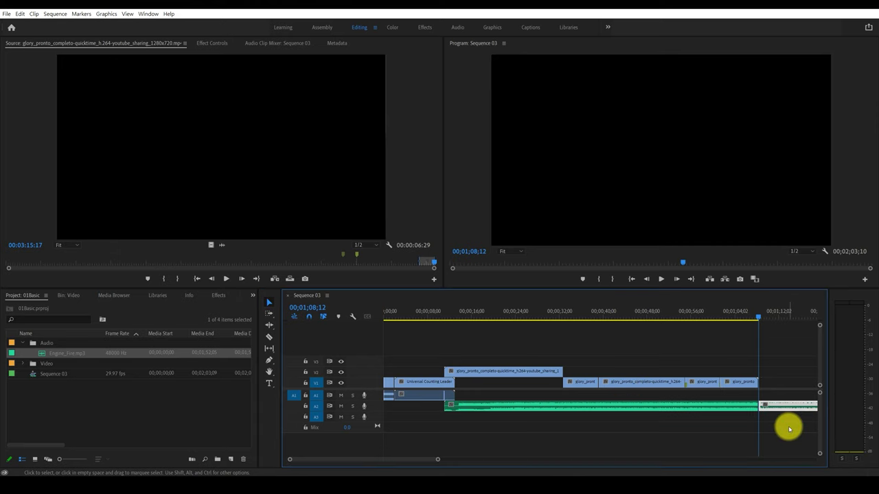
pyautogui.press('Delete')
# - Adjust the music clip's end, then play Sequence 03 from near the start
pyautogui.moveTo(418, 460); pyautogui.dragTo(445, 458)
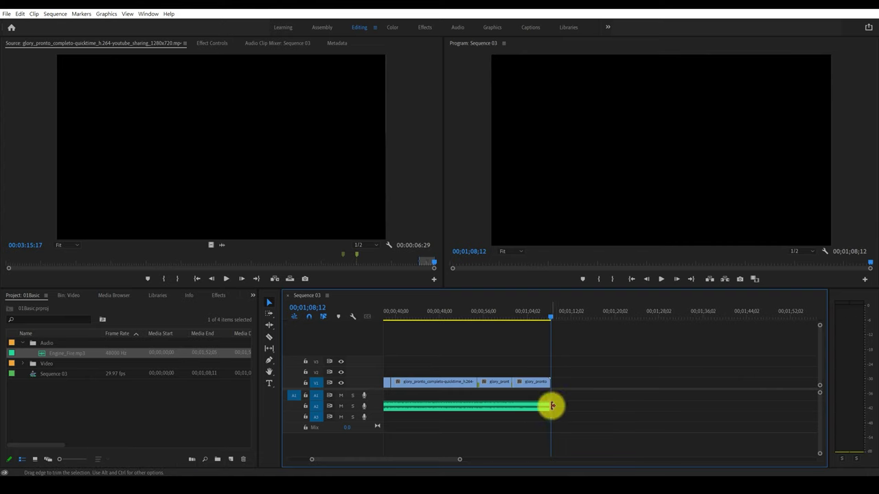
pyautogui.moveTo(553, 406); pyautogui.dragTo(565, 406)
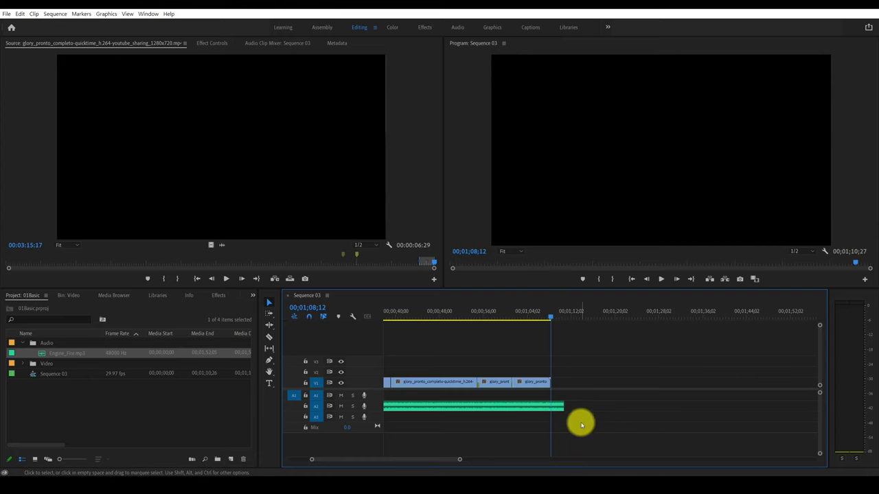
pyautogui.moveTo(428, 459); pyautogui.dragTo(387, 461)
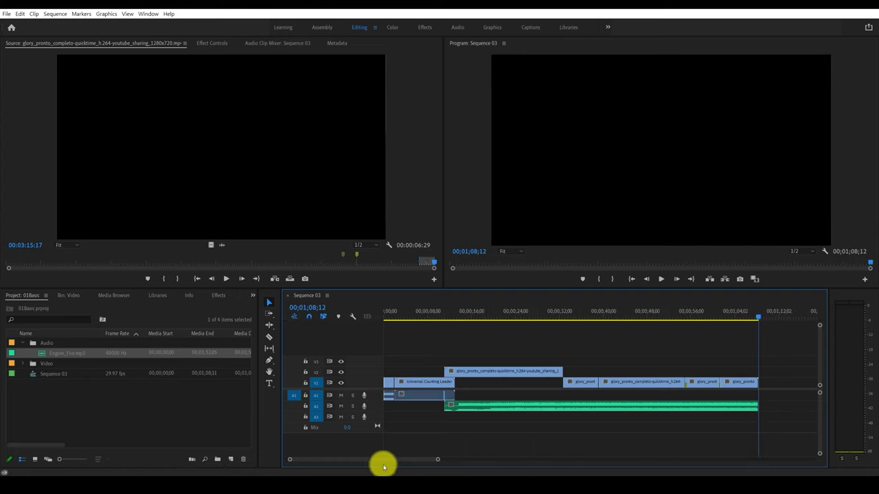
pyautogui.moveTo(604, 312); pyautogui.dragTo(374, 316)
pyautogui.press('space')
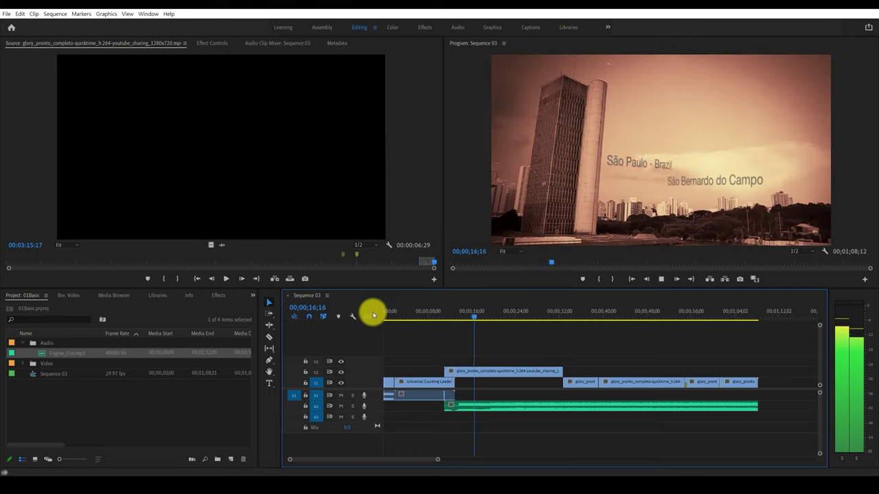
# - Stop playback on the São Paulo - Brazil title at 00;00;18;13 and show the preview zoom options
pyautogui.press('space')
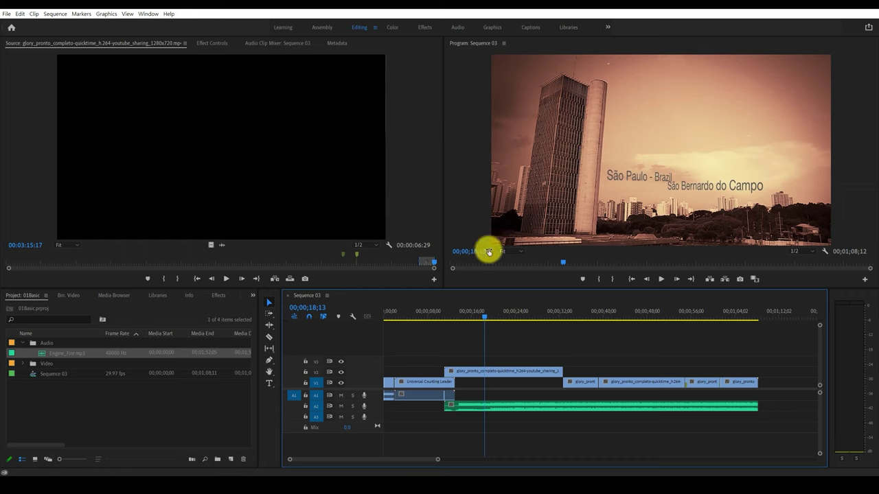
pyautogui.click(511, 254)
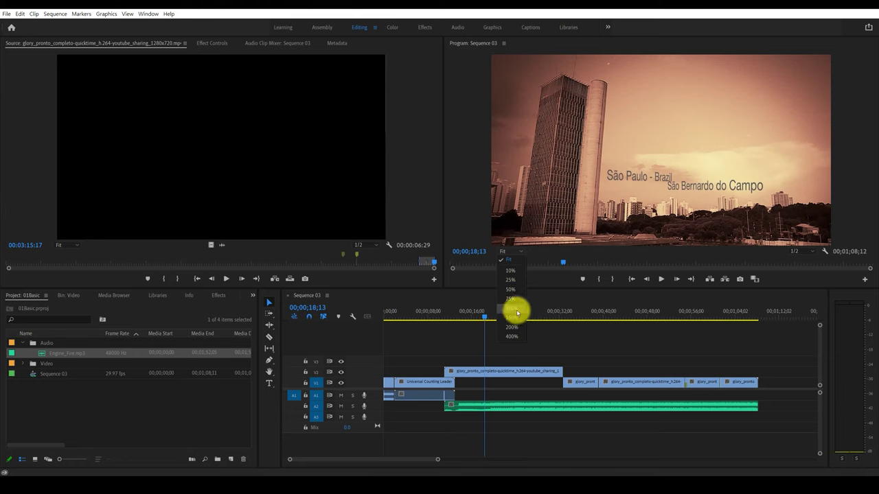
# - Try Program monitor zoom at 100% and 10%, then return it to Fit
pyautogui.click(515, 315)
pyautogui.click(508, 254)
pyautogui.click(509, 271)
pyautogui.click(508, 253)
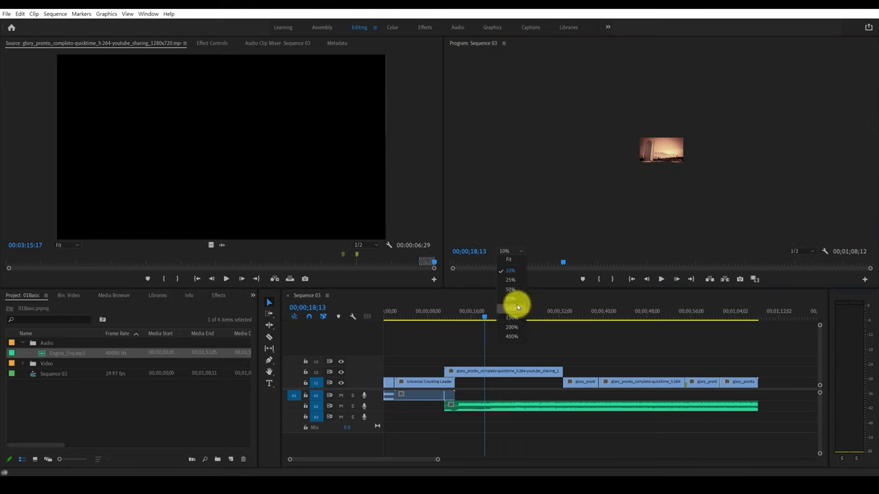
pyautogui.click(508, 260)
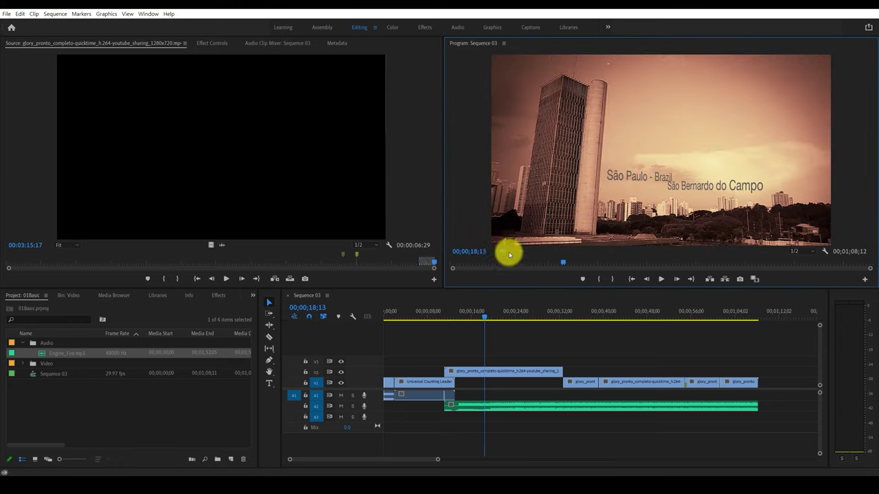
# - Set playback resolution to 1/4, then back to 1/2
pyautogui.click(803, 250)
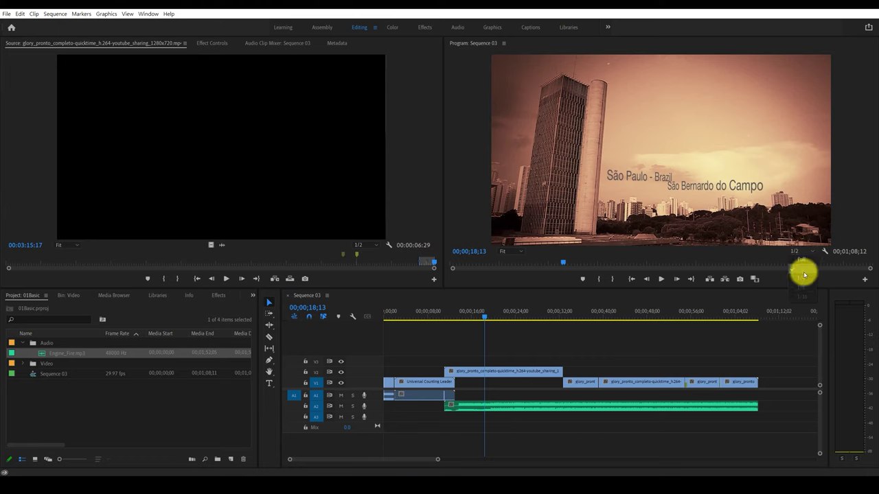
pyautogui.click(802, 277)
pyautogui.click(802, 252)
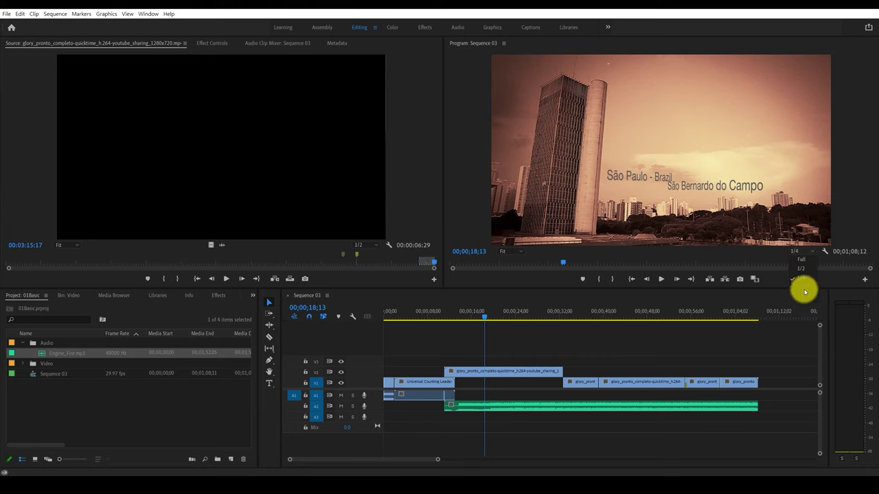
pyautogui.click(801, 278)
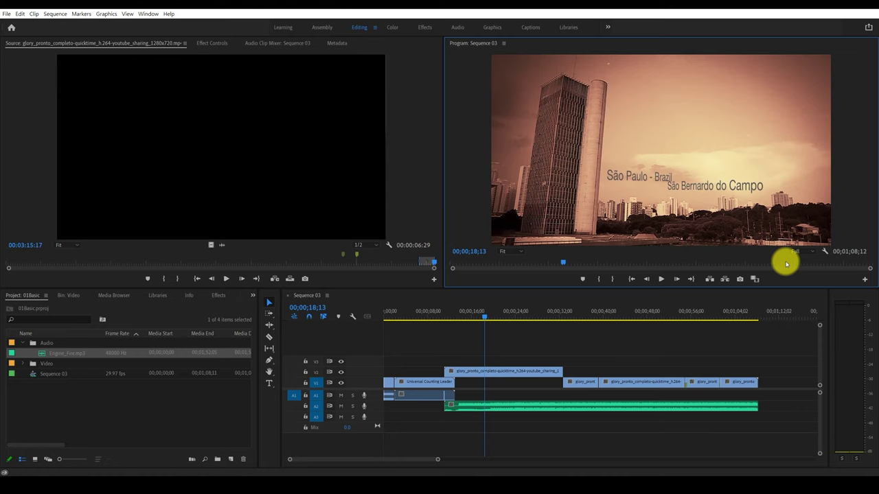
pyautogui.click(803, 252)
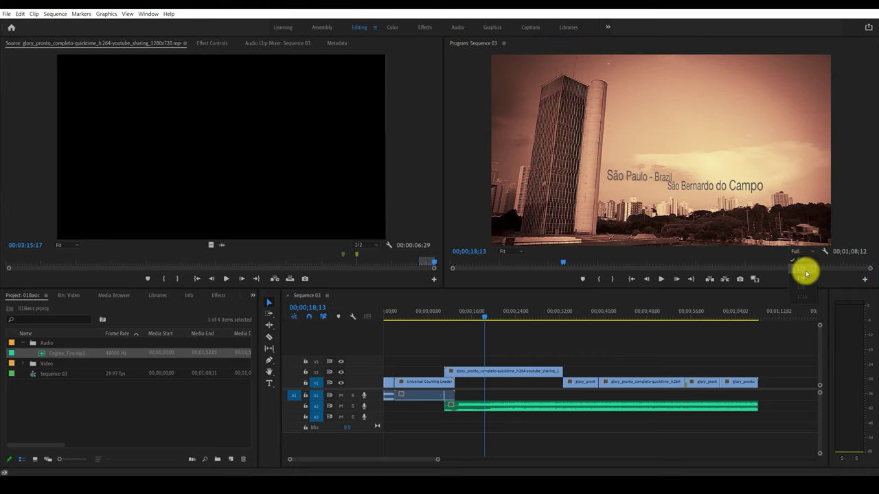
pyautogui.click(807, 268)
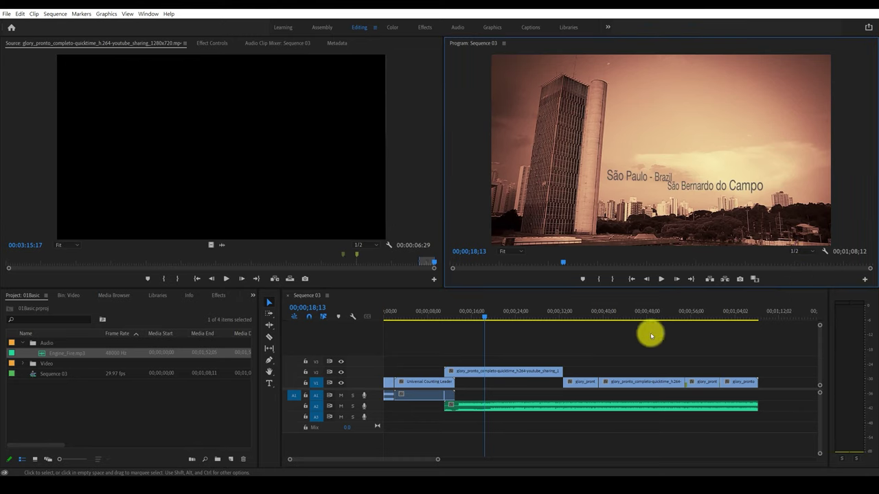
# - Save the project with File > Save
pyautogui.click(484, 318)
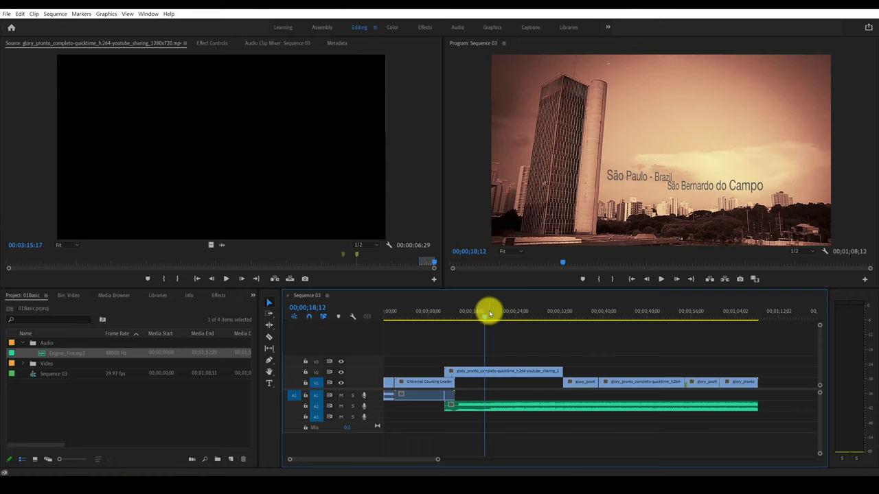
pyautogui.click(8, 15)
pyautogui.click(28, 118)
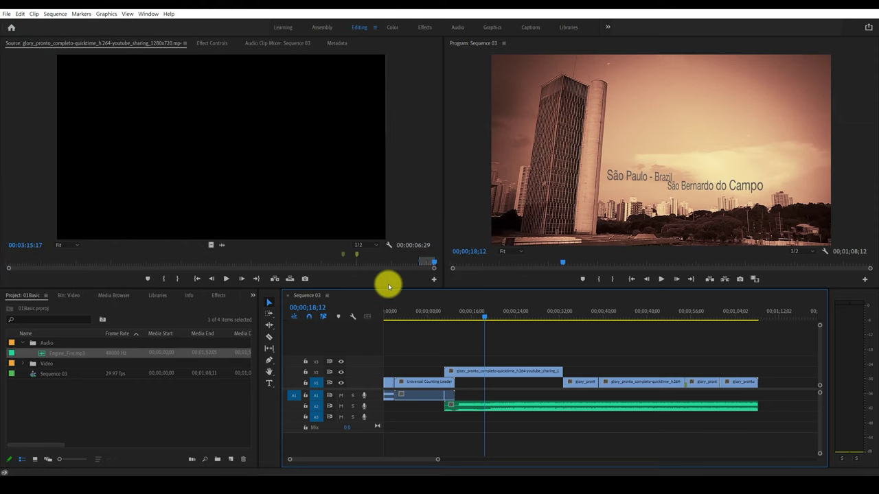
# - Inspect the Adobe Premiere Pro Auto-Save backups in 01_Basic, then minimize File Explorer
pyautogui.click(147, 474)
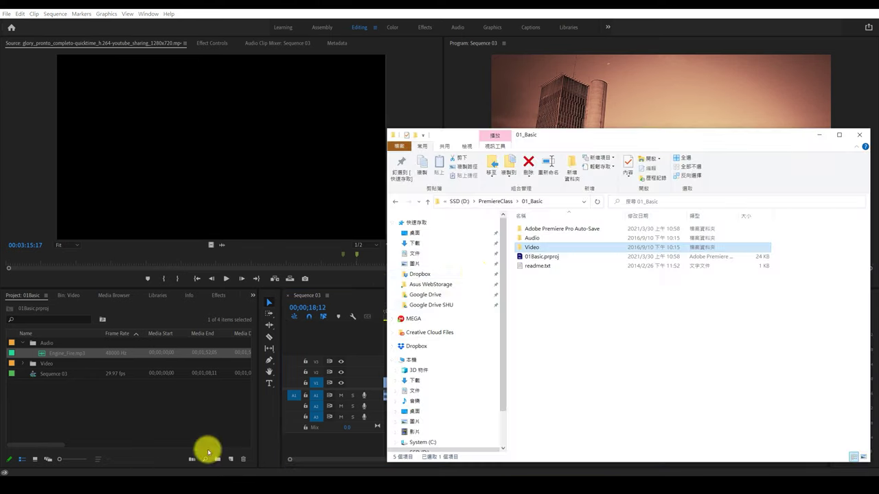
pyautogui.moveTo(533, 255); pyautogui.dragTo(521, 258)
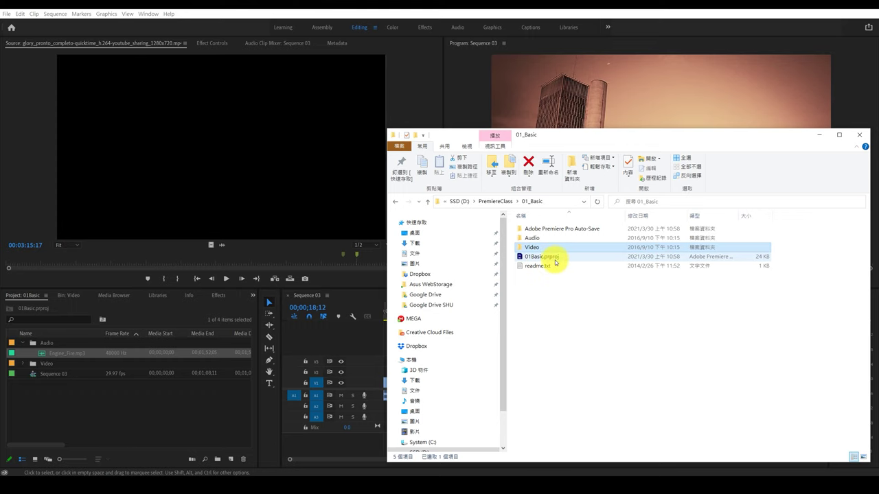
pyautogui.click(819, 134)
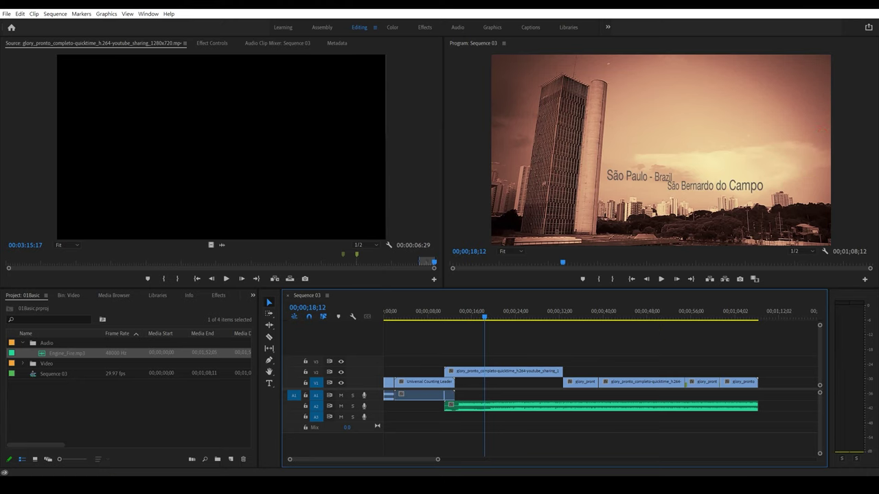
pyautogui.click(147, 461)
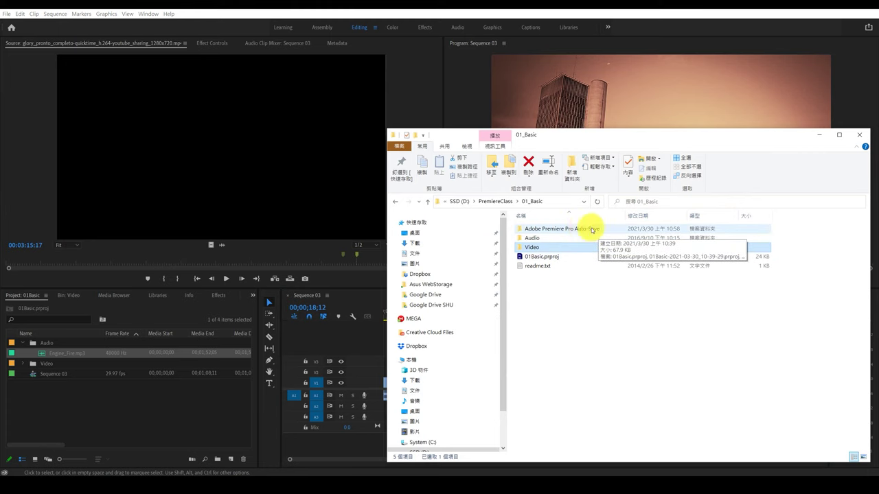
pyautogui.doubleClick(582, 230)
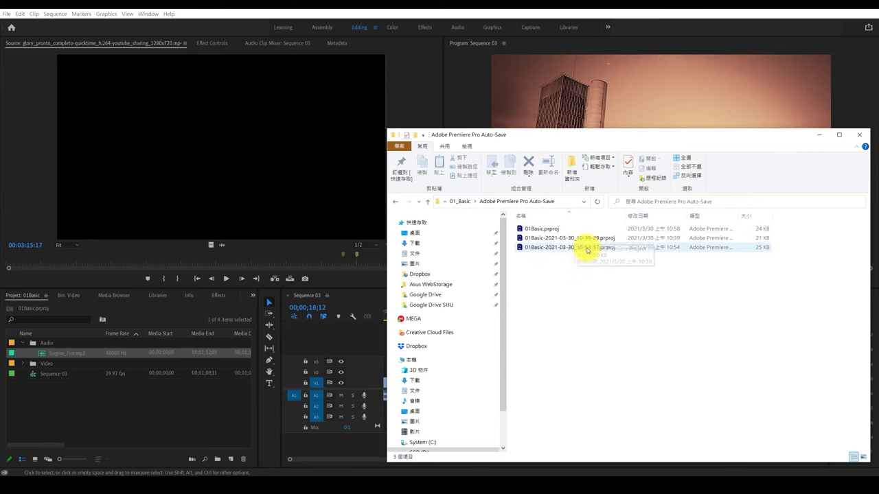
pyautogui.click(430, 201)
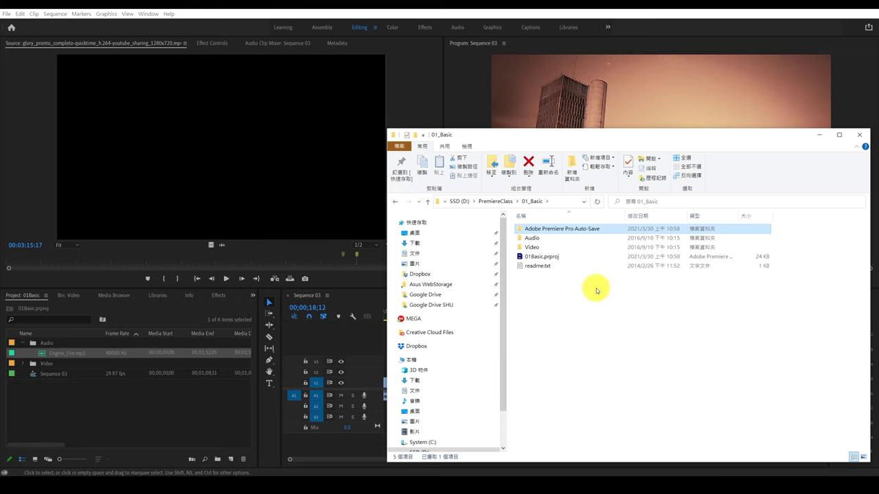
pyautogui.click(824, 136)
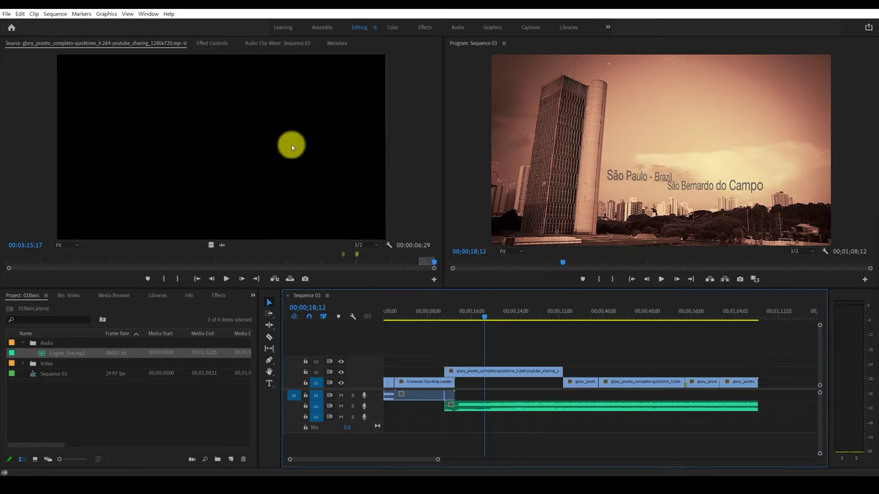
pyautogui.click(23, 15)
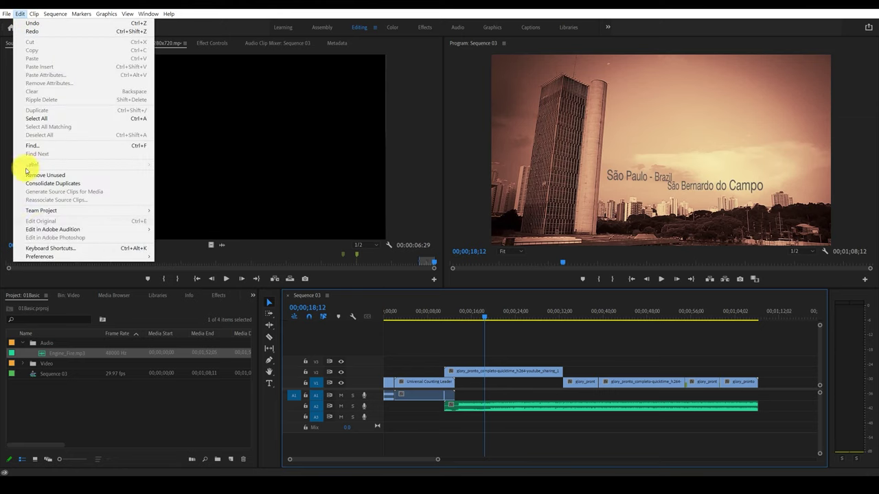
pyautogui.moveTo(41, 257)
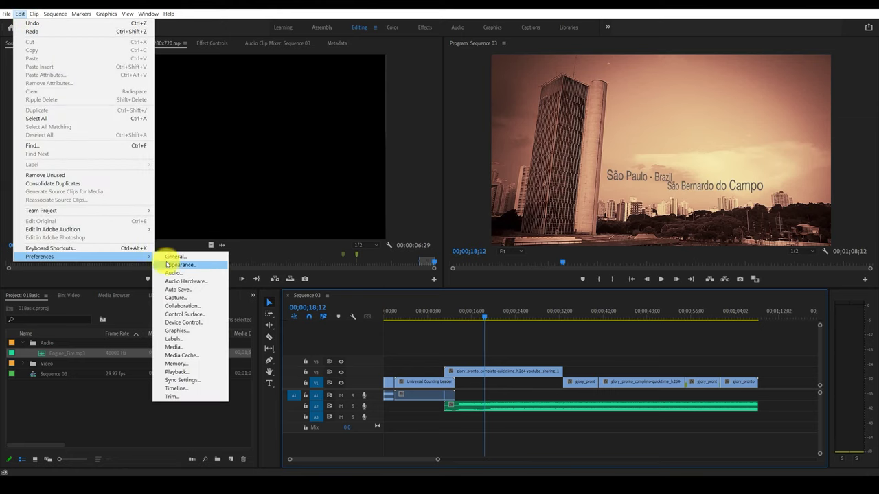
pyautogui.click(177, 281)
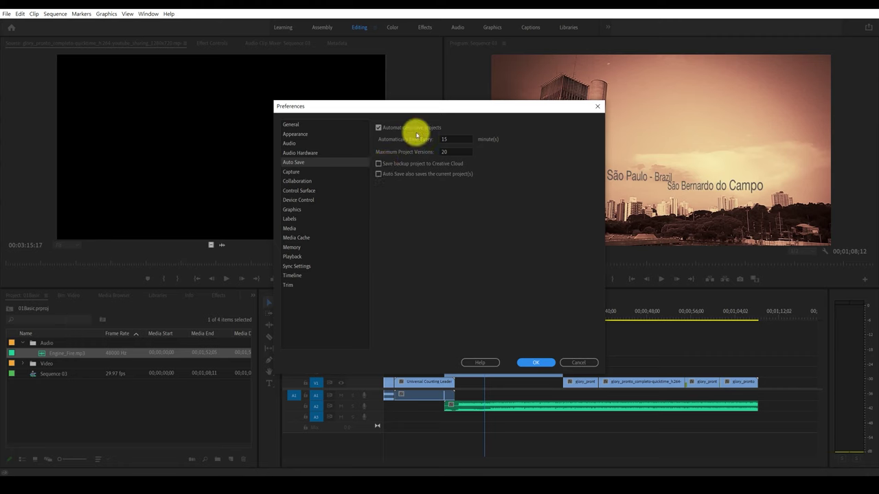
pyautogui.click(584, 362)
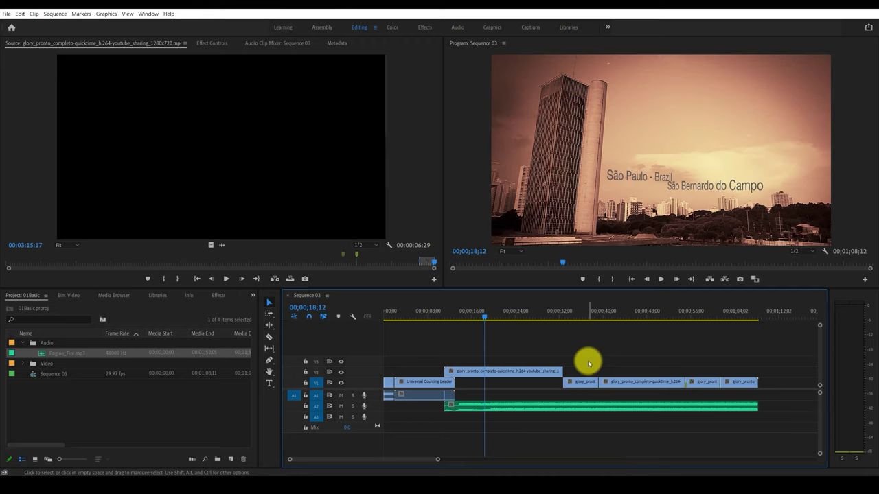
# - Open File > Export > Media and tick Match Sequence Settings, giving Sequence 03.mpeg
pyautogui.moveTo(485, 316)
pyautogui.mouseDown()
pyautogui.moveTo(374, 325)
pyautogui.moveTo(390, 323)
pyautogui.mouseUp()
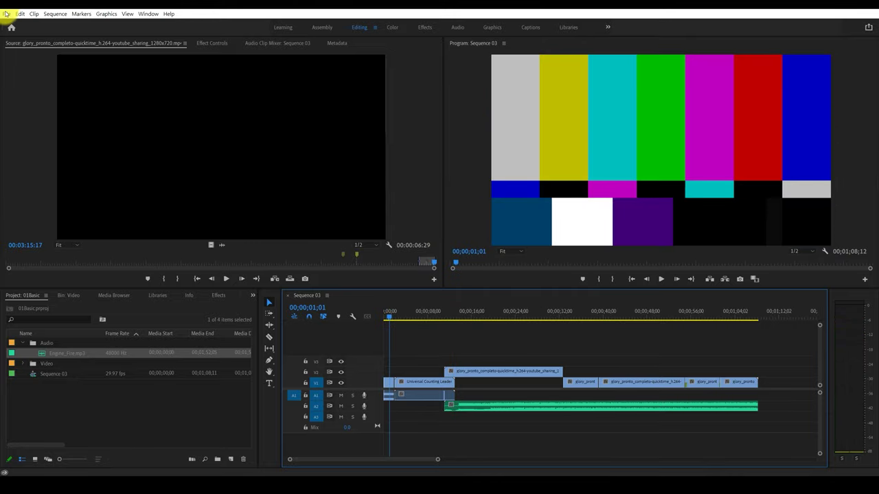
pyautogui.click(5, 14)
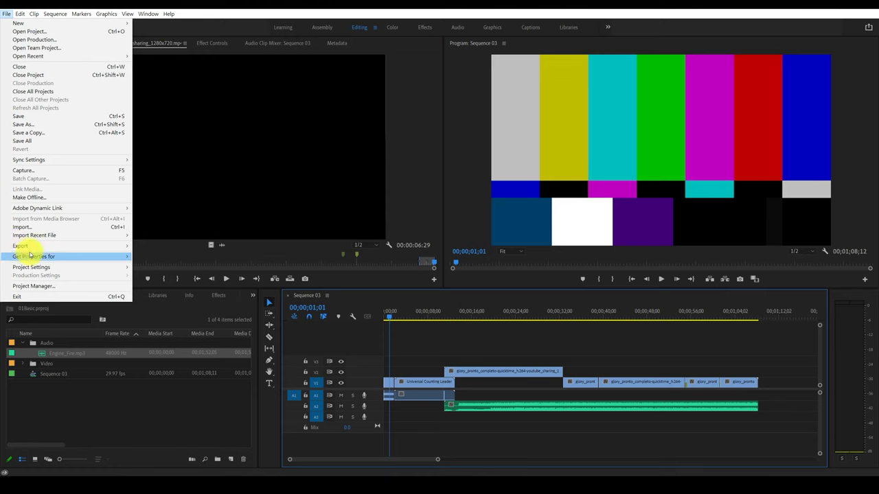
pyautogui.moveTo(21, 246)
pyautogui.click(168, 245)
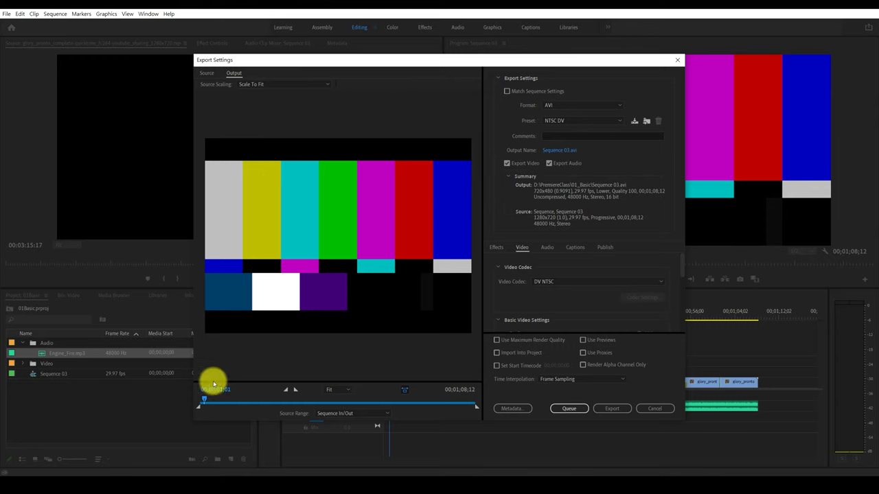
pyautogui.moveTo(204, 401); pyautogui.dragTo(237, 401)
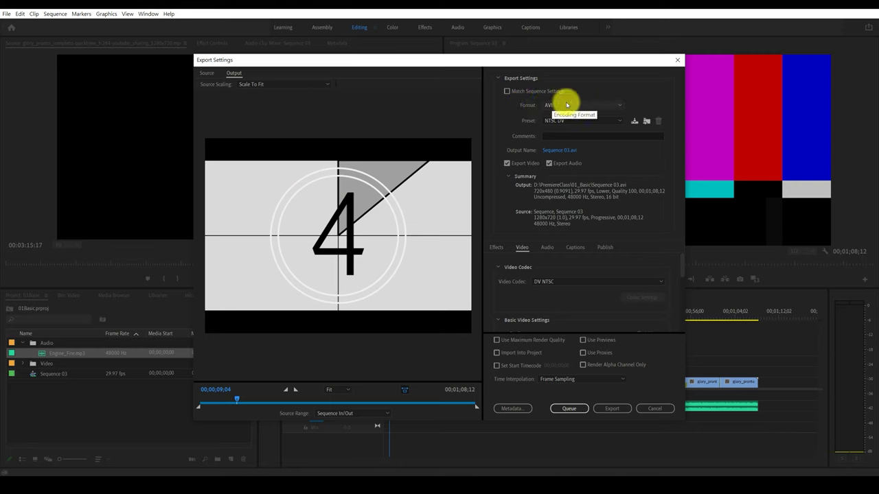
pyautogui.click(507, 91)
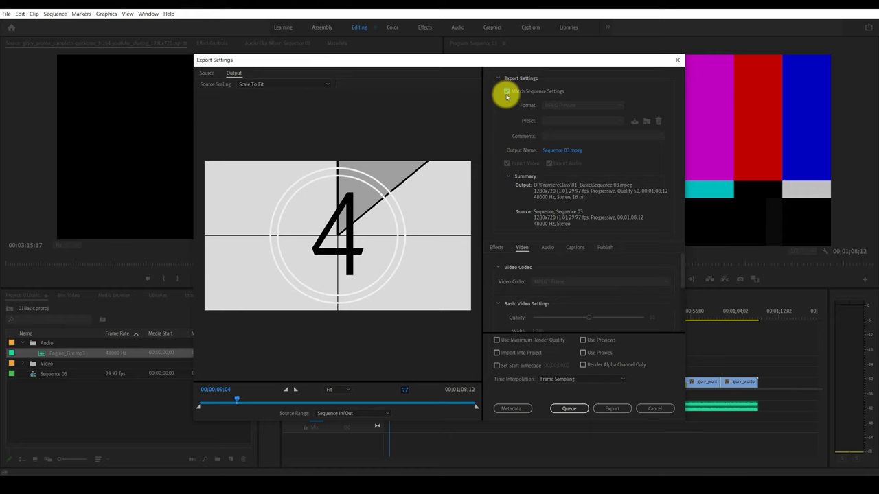
pyautogui.moveTo(502, 62); pyautogui.dragTo(395, 55)
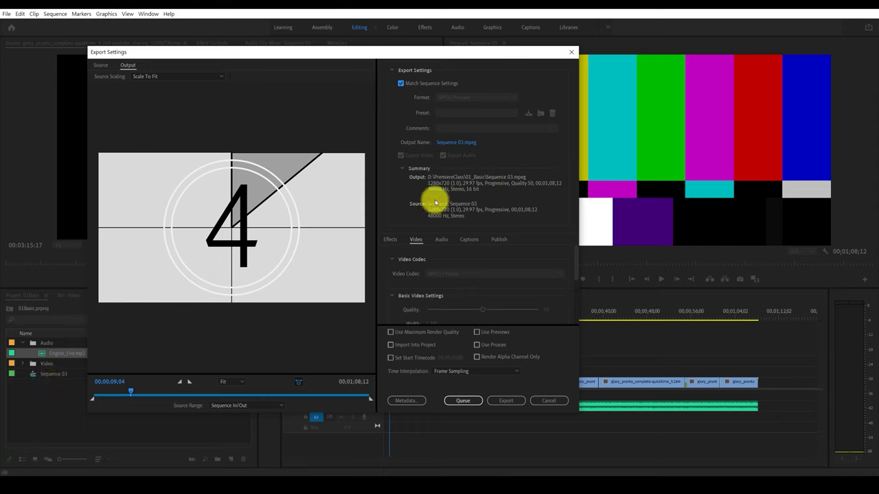
# - Untick Match Sequence Settings and set Format H.264 with the Match Source - High bitrate preset
pyautogui.click(402, 85)
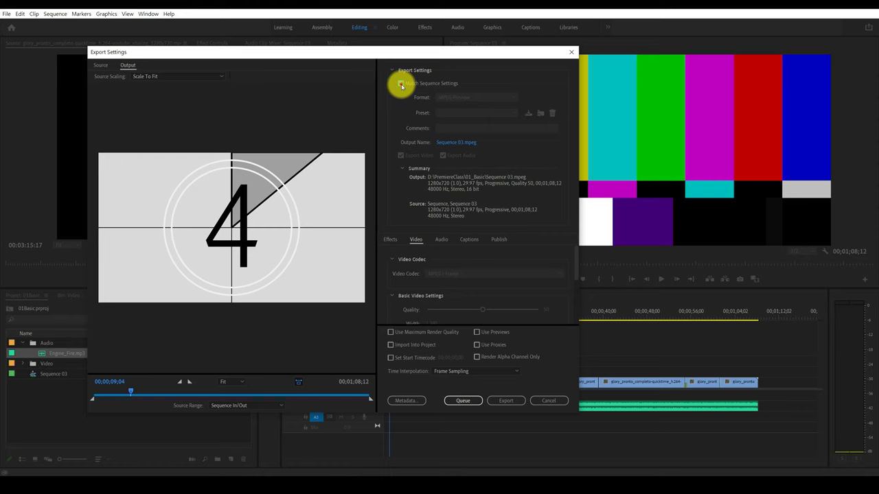
pyautogui.click(402, 84)
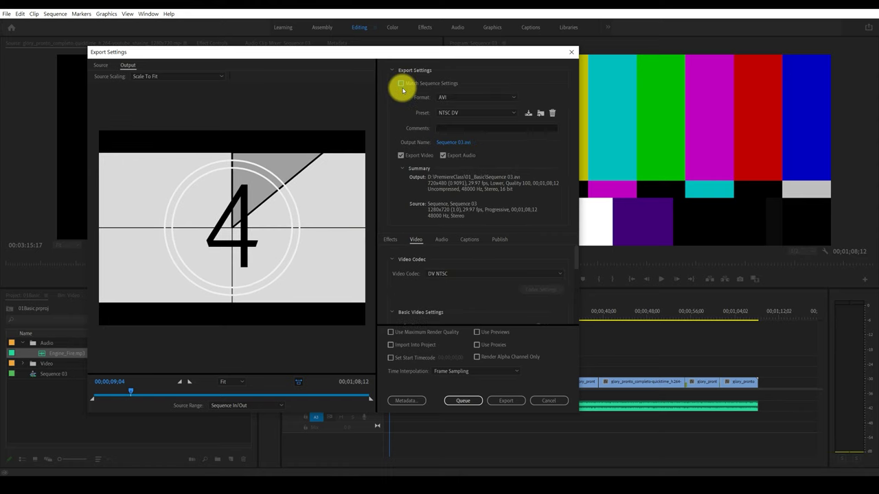
pyautogui.click(467, 99)
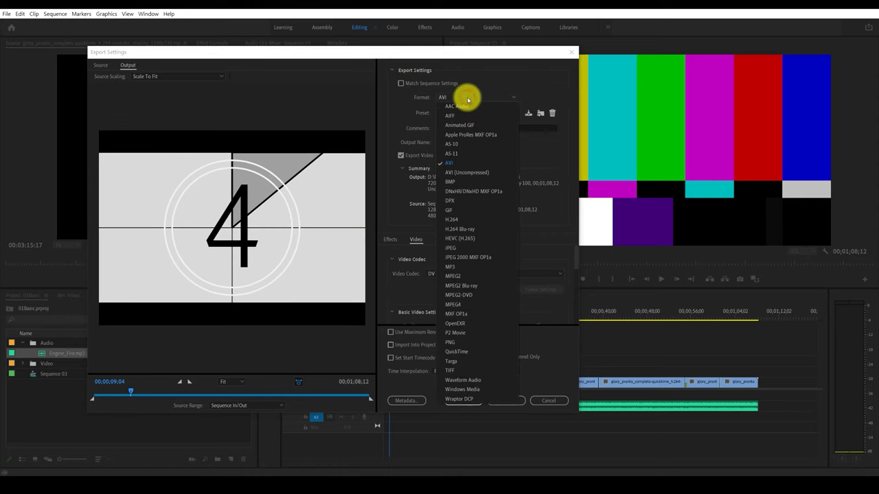
pyautogui.click(474, 220)
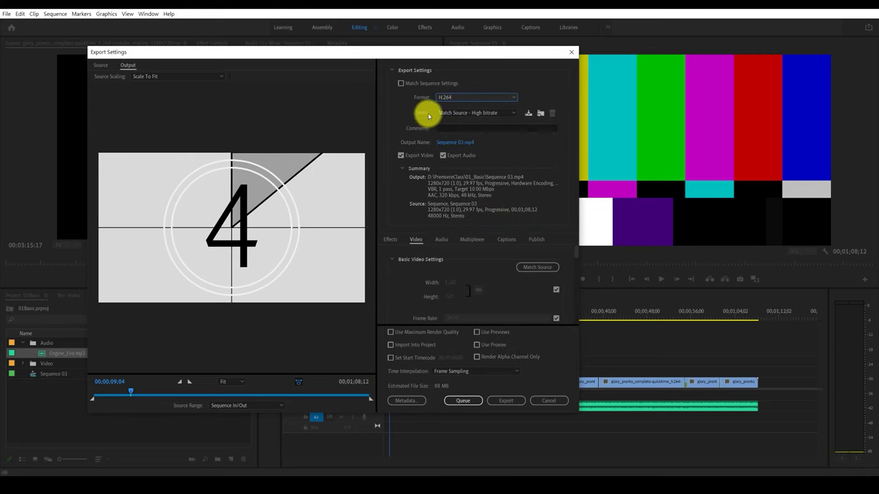
pyautogui.click(493, 114)
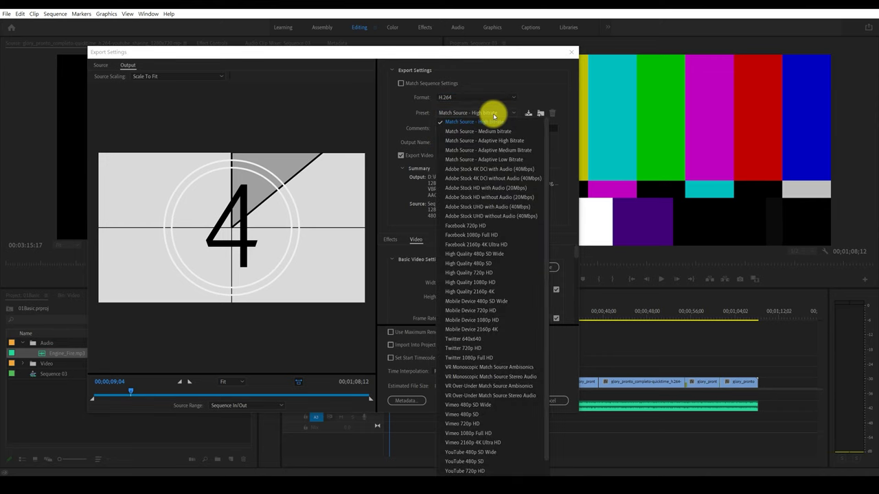
pyautogui.click(493, 115)
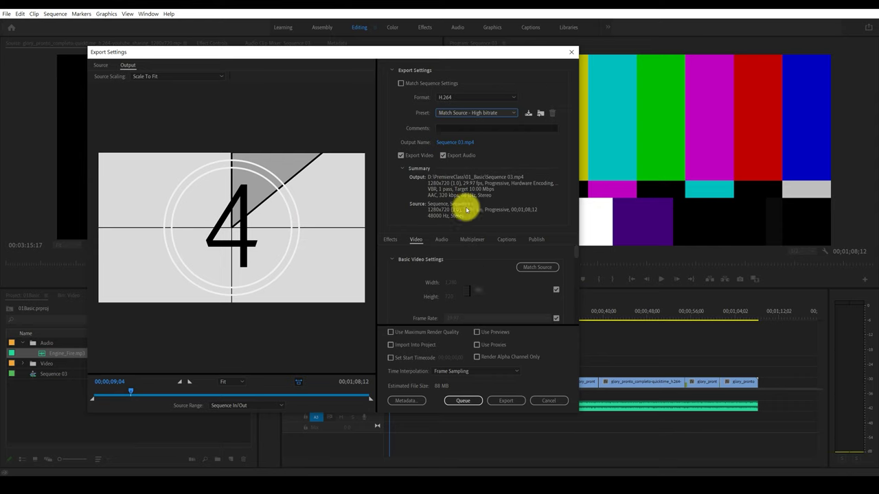
# - Review the Audio and Video export settings and apply Match Source to the video
pyautogui.click(443, 241)
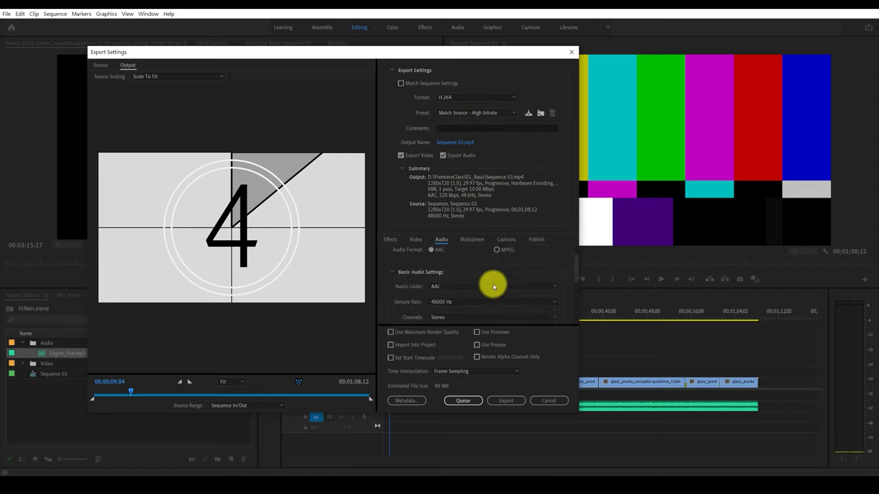
pyautogui.click(419, 241)
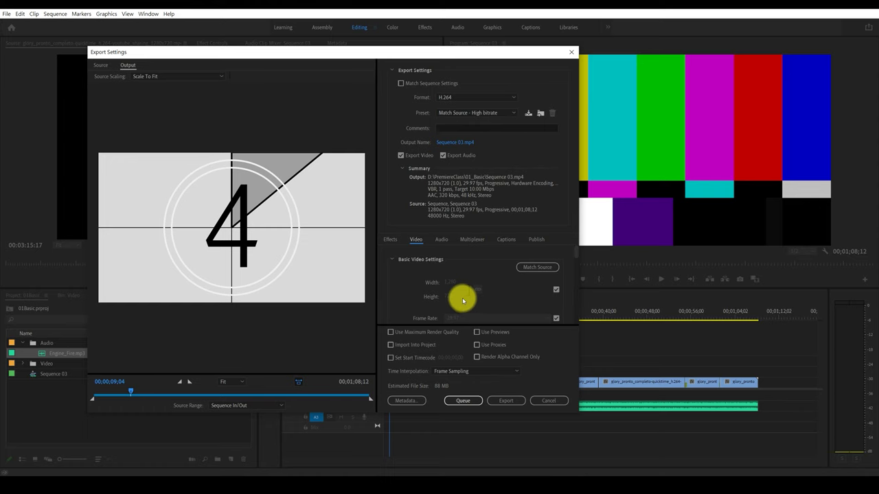
pyautogui.scroll(-2, 577, 255)
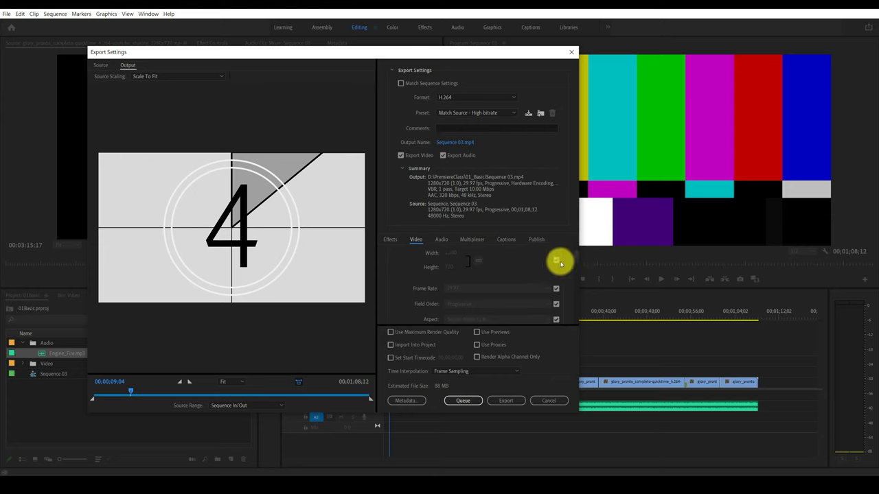
pyautogui.scroll(2, 571, 251)
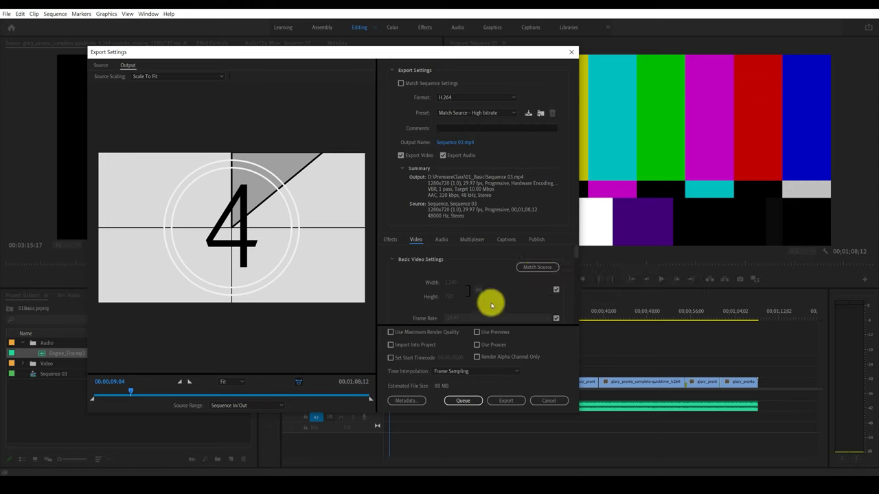
pyautogui.click(532, 268)
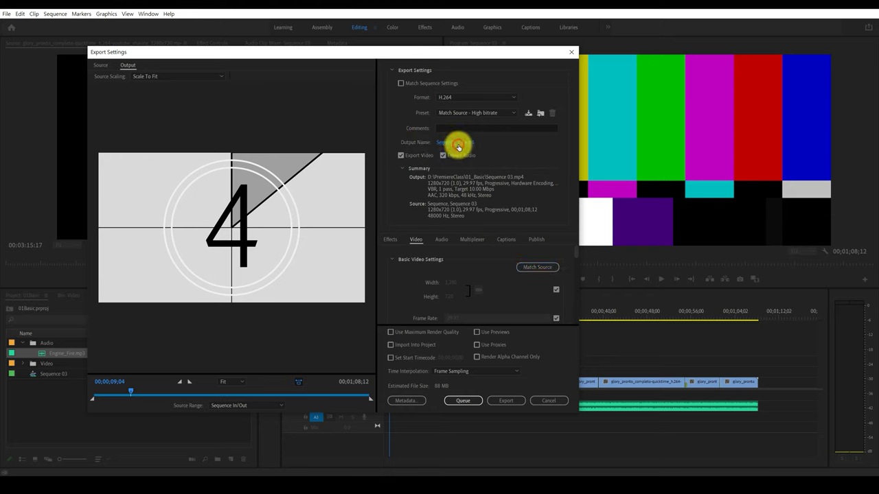
# - Leave the output location unchanged, re-tick Match Sequence Settings for Sequence 03.mpeg, and rewind the preview
pyautogui.click(458, 144)
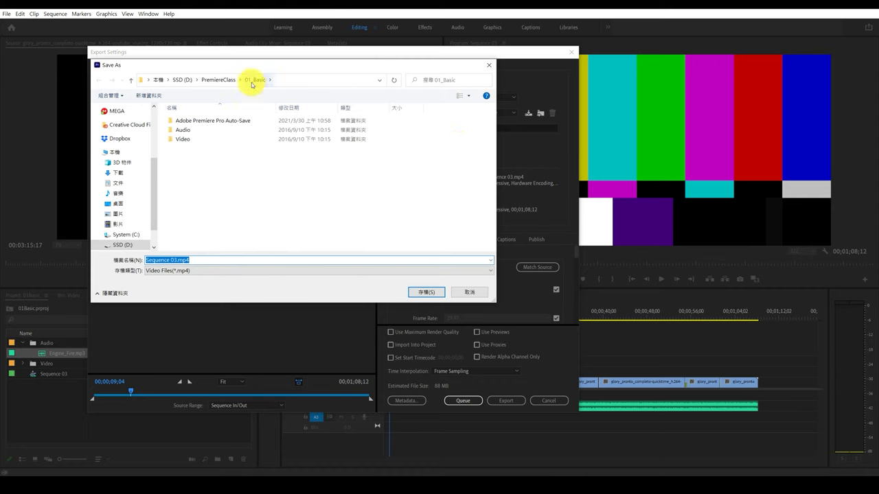
pyautogui.click(420, 291)
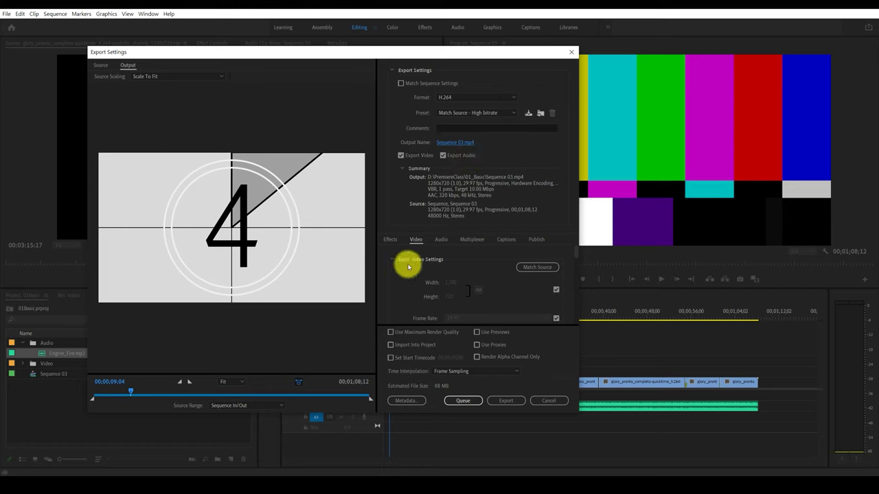
pyautogui.click(401, 83)
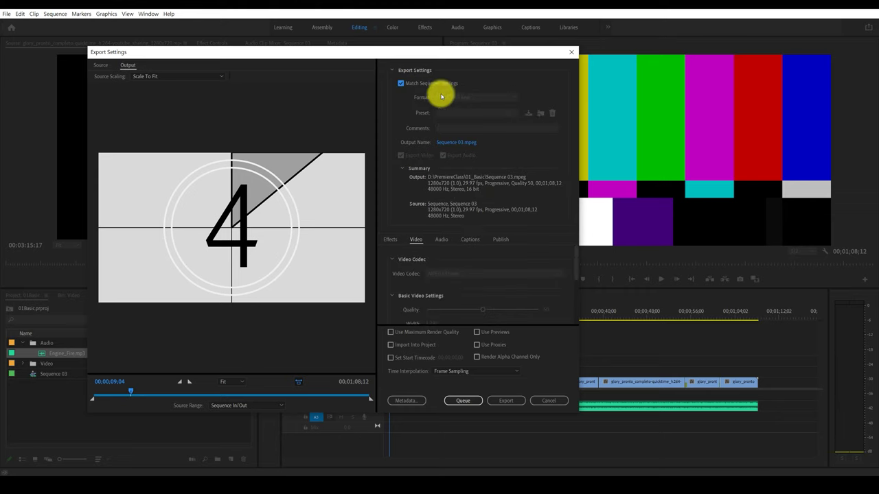
pyautogui.moveTo(131, 391)
pyautogui.mouseDown()
pyautogui.moveTo(115, 397)
pyautogui.moveTo(369, 399)
pyautogui.moveTo(80, 383)
pyautogui.mouseUp()
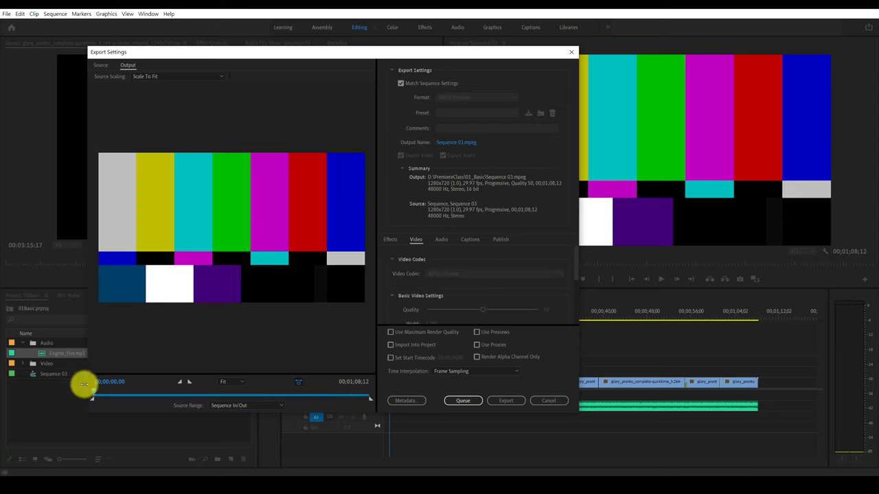
# - Export Sequence 03.mpeg to the 01_Basic folder and wait for encoding to finish
pyautogui.click(505, 401)
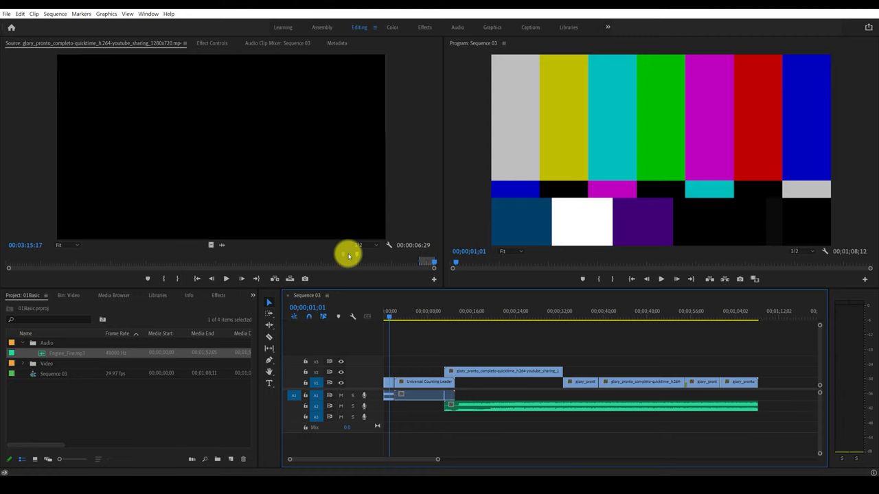
# - Play the 119 MB Sequence 03.mpeg from the 01_Basic folder in PotPlayer
pyautogui.click(142, 472)
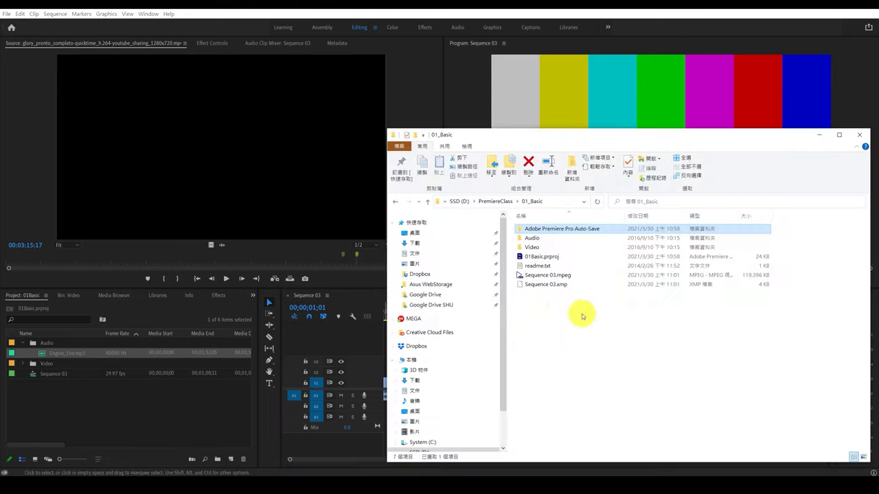
pyautogui.click(538, 278)
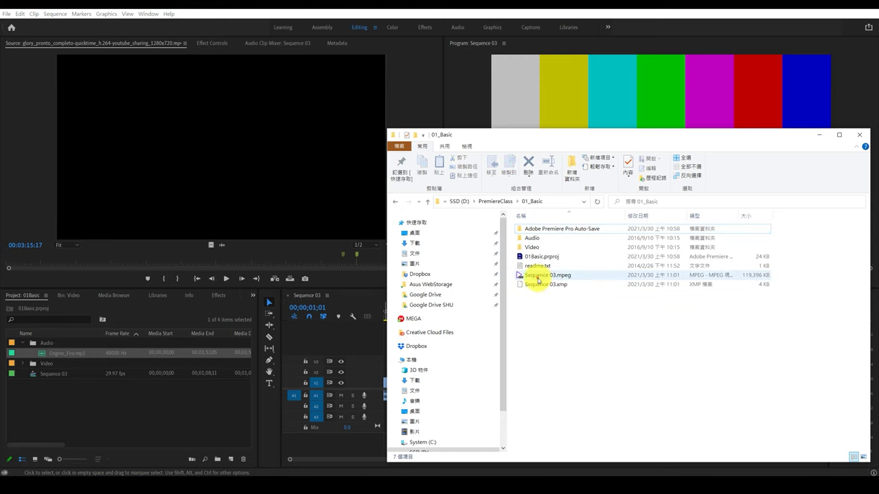
pyautogui.doubleClick(538, 278)
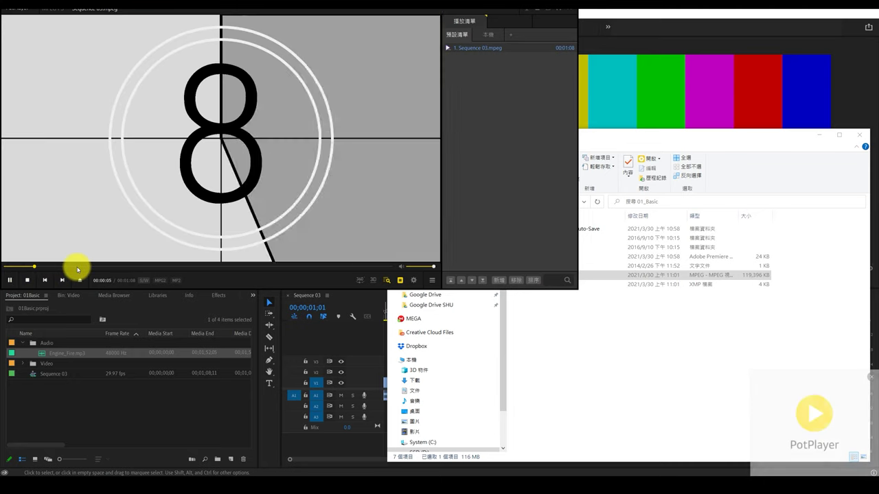
# - Skim the exported video forward to its GLORY 14 Zagreb ending card
pyautogui.click(77, 268)
pyautogui.moveTo(77, 268); pyautogui.dragTo(355, 268)
pyautogui.moveTo(300, 13); pyautogui.dragTo(402, 97)
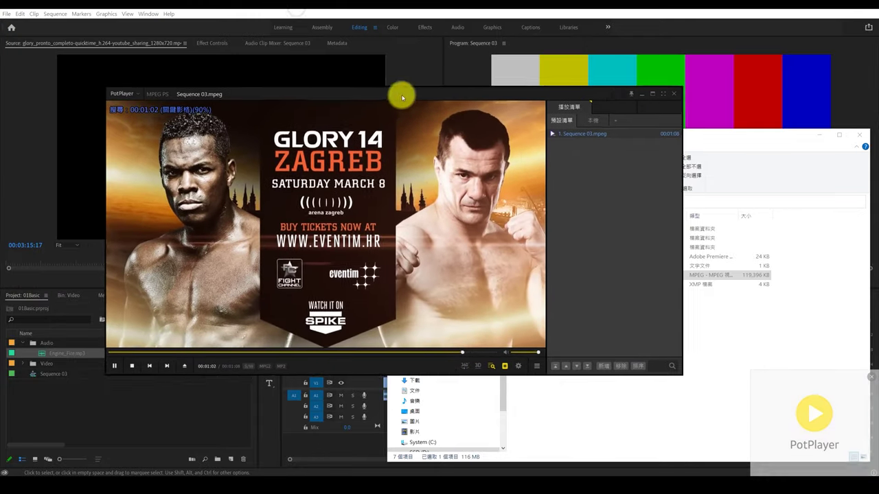
# - Close PotPlayer and minimize File Explorer to bring back Premiere Pro's Sequence 03
pyautogui.click(673, 94)
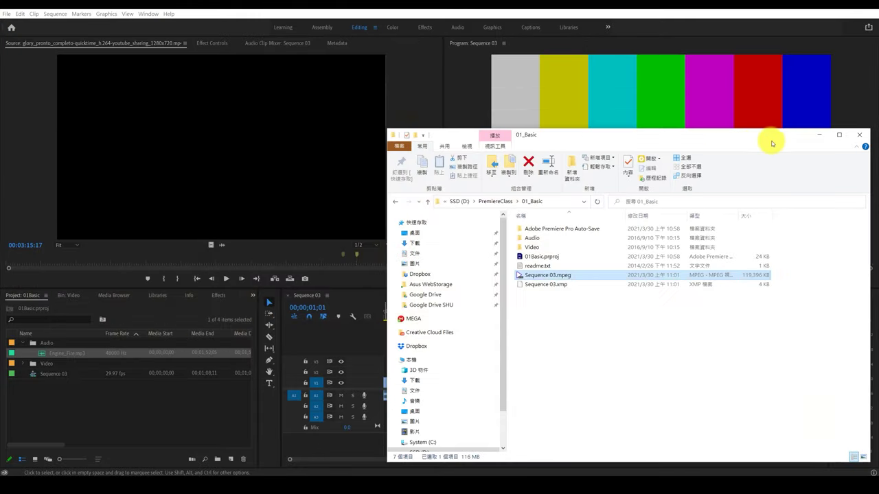
pyautogui.moveTo(772, 143); pyautogui.dragTo(728, 133)
pyautogui.click(755, 125)
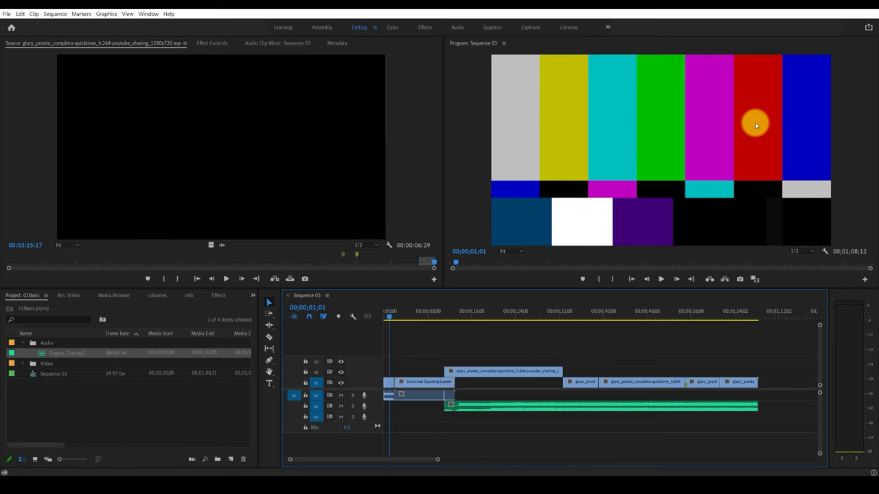